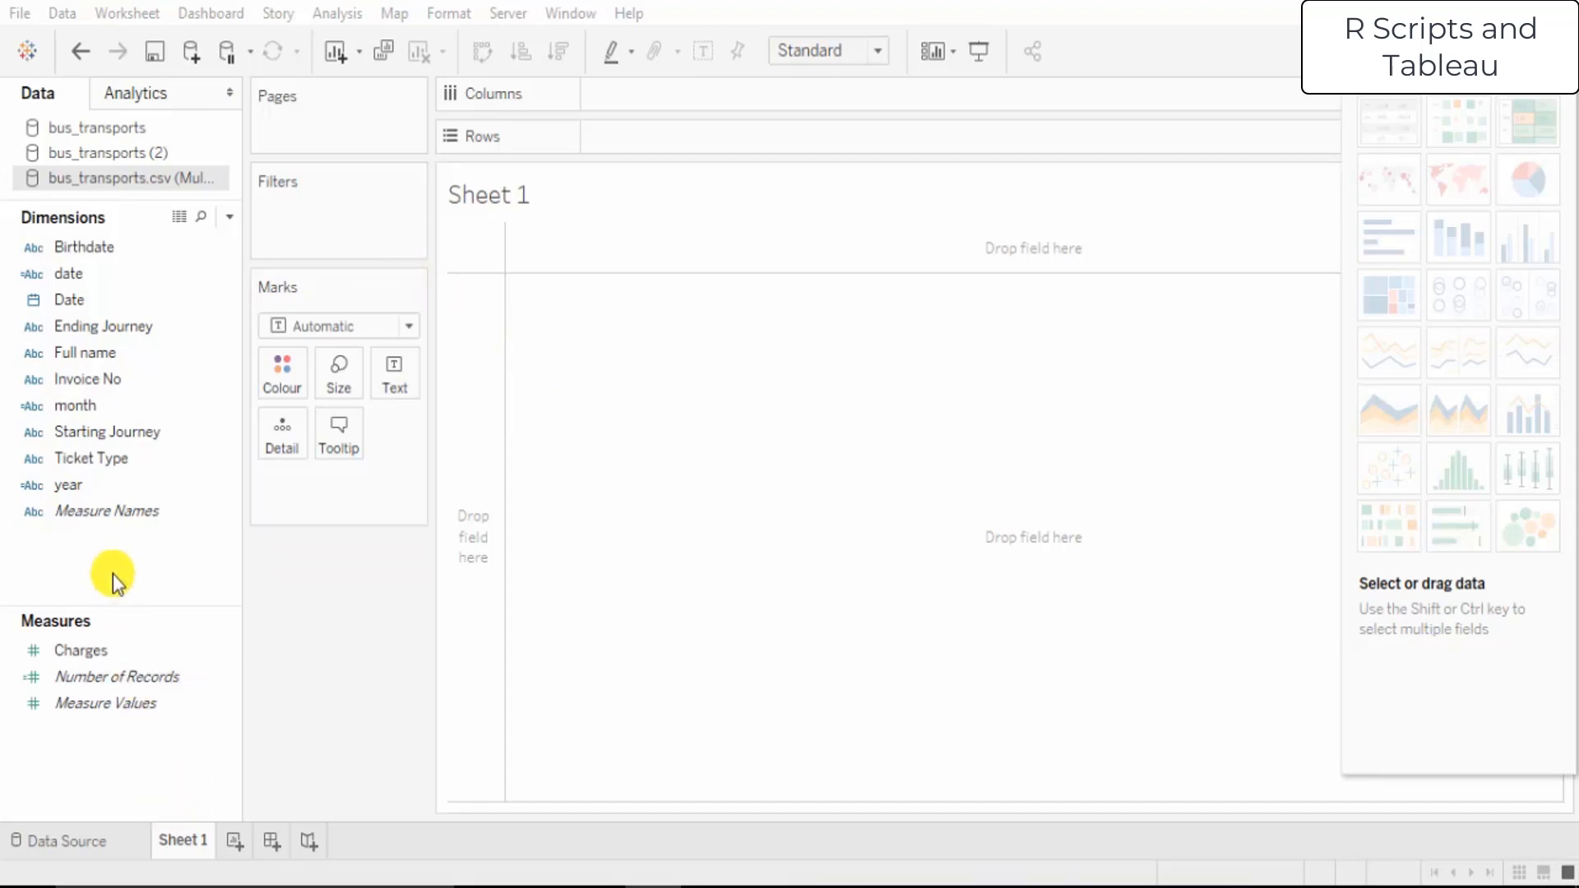
Create a calculated field in the bus_transports.csv data source and name it try1
right_click(78, 547)
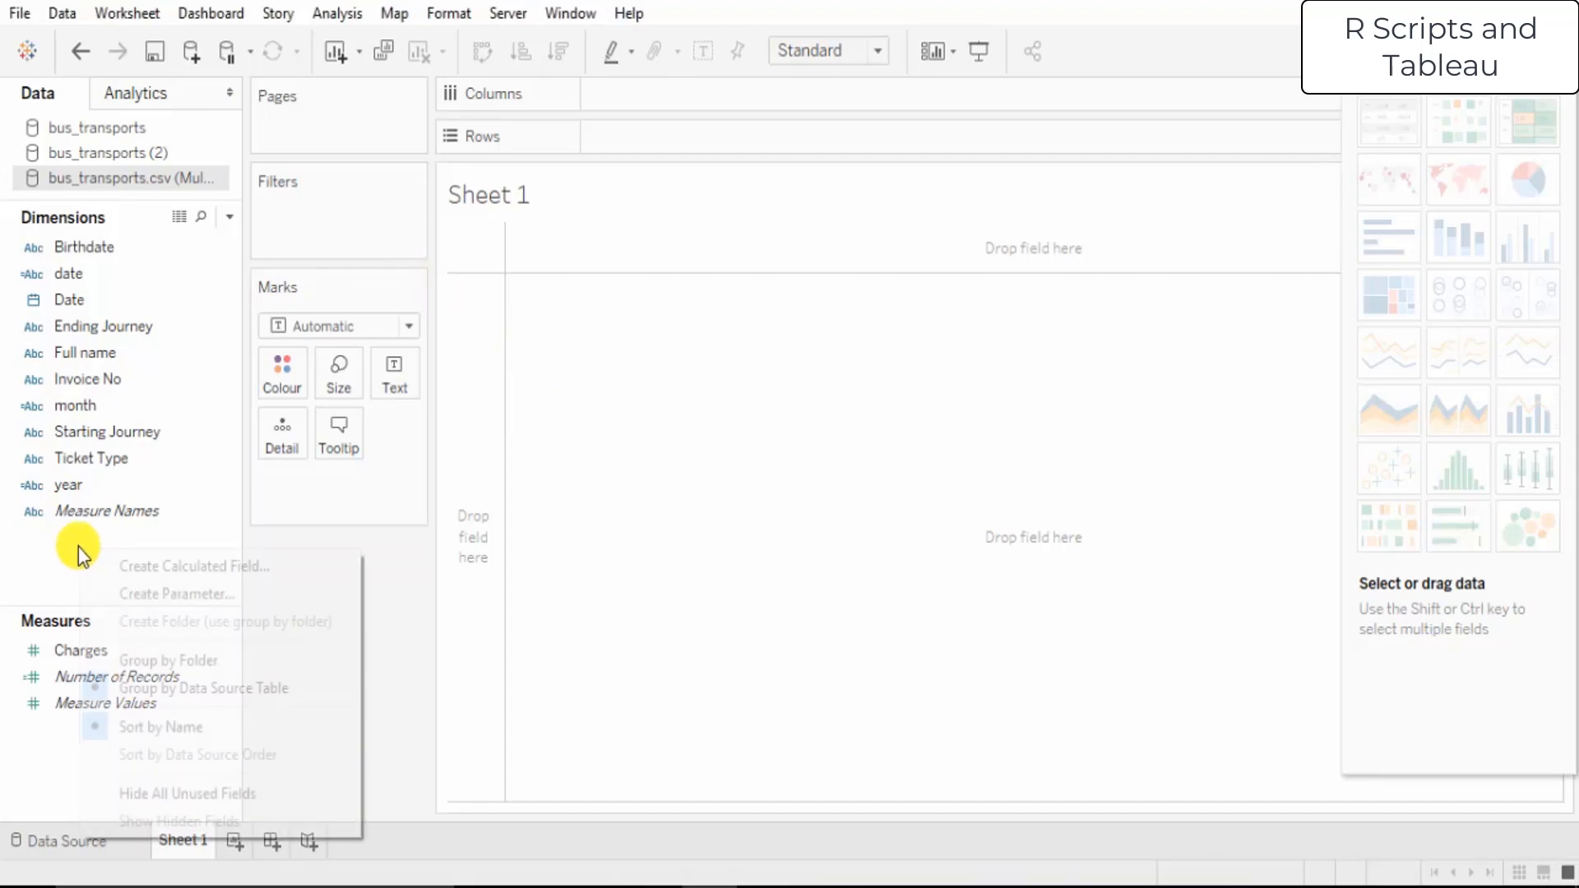
click(171, 566)
click(909, 231)
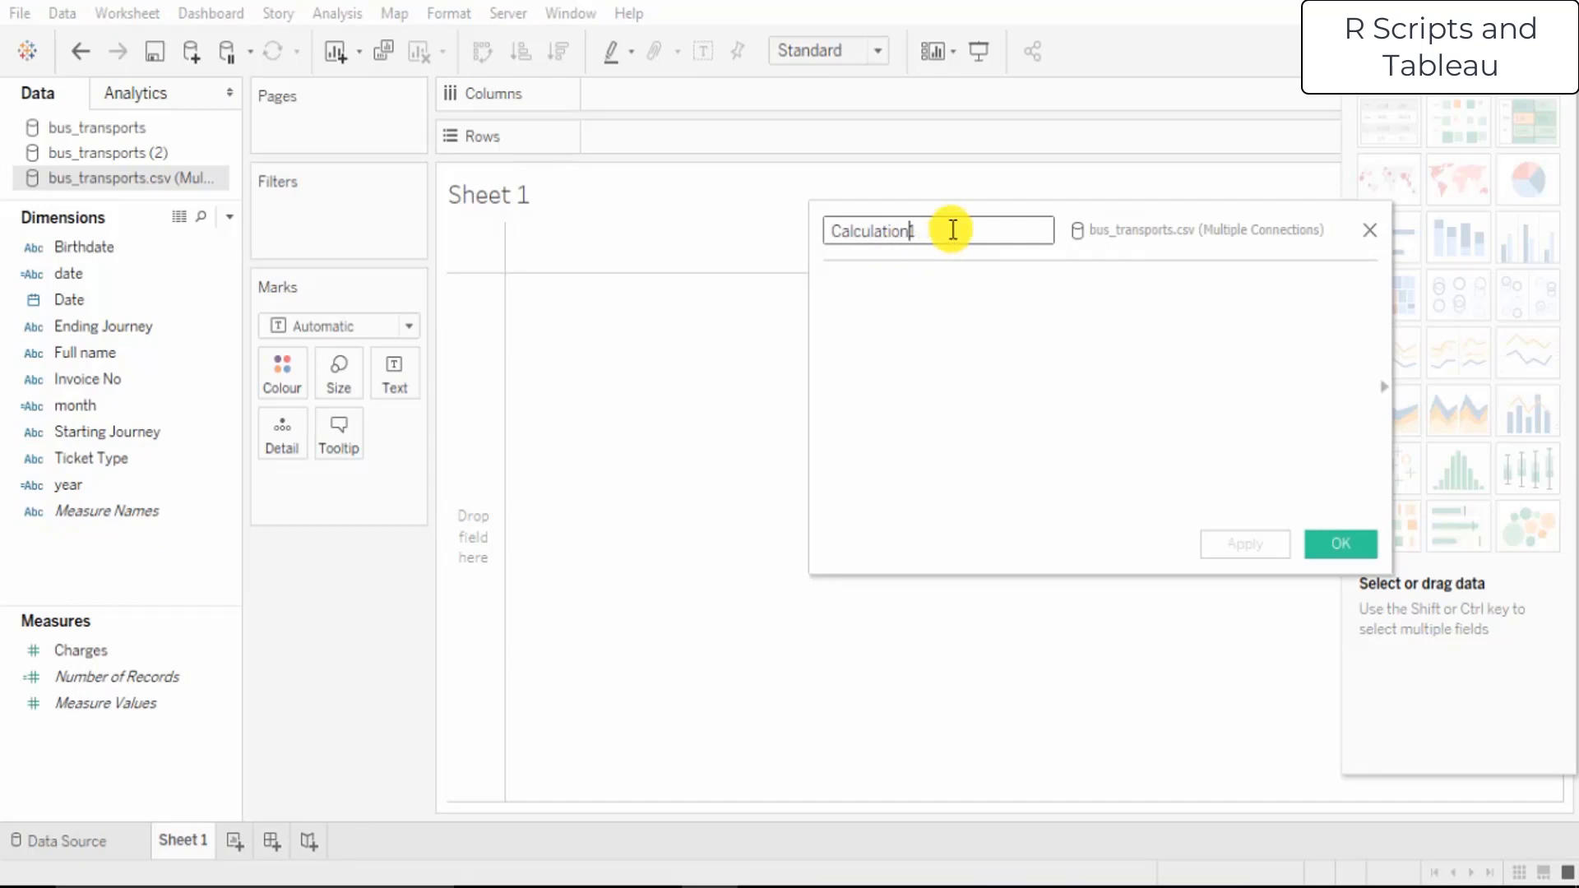
drag(953, 231, 812, 230)
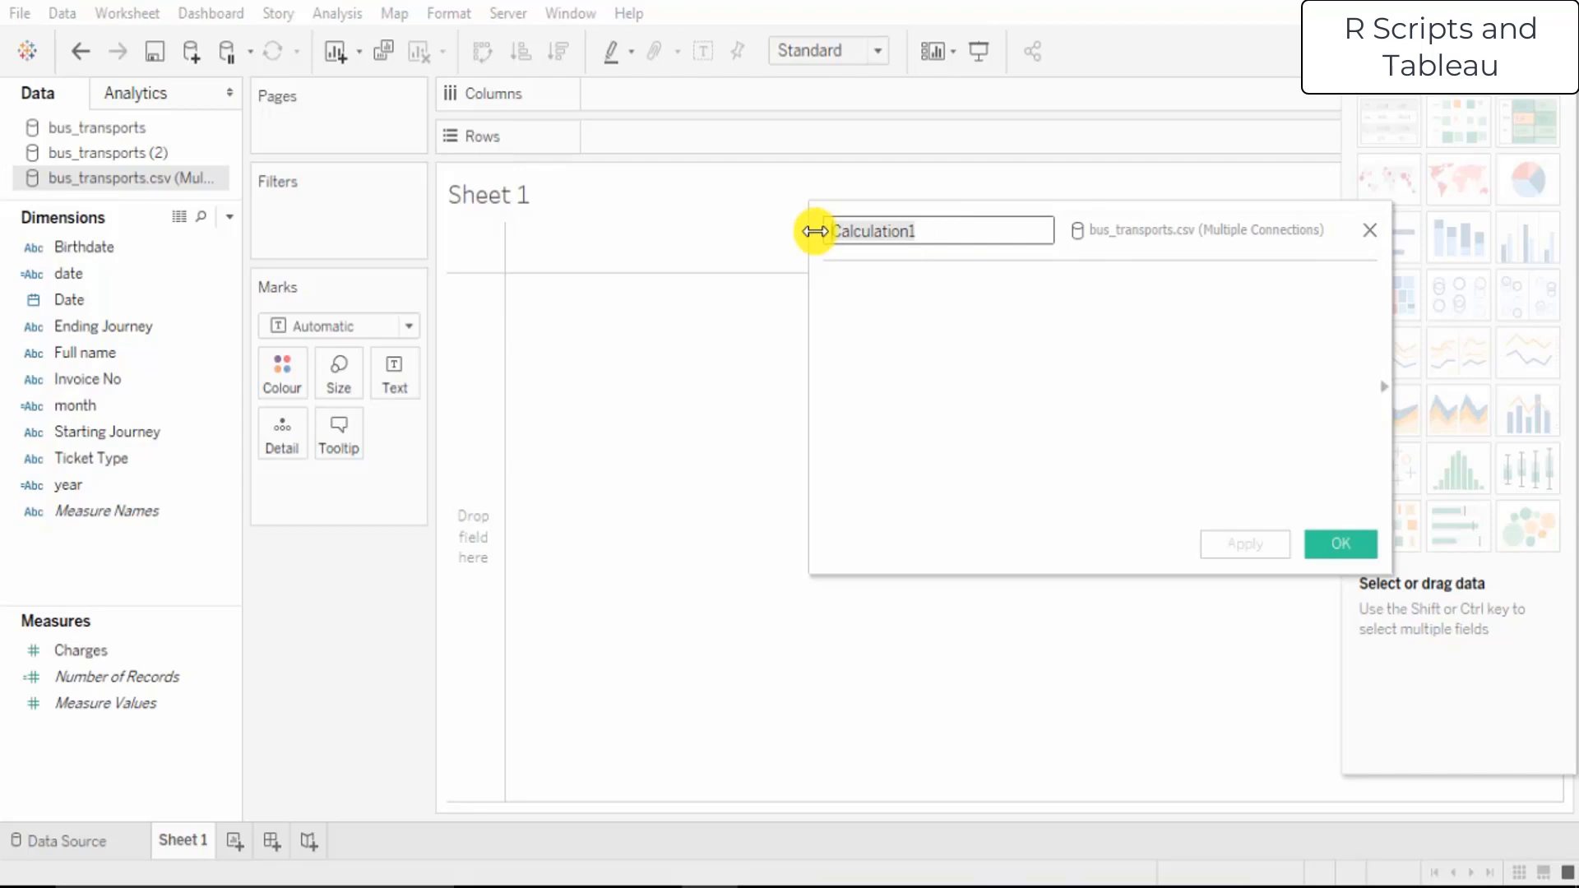
key(BackSpace)
text(try1)
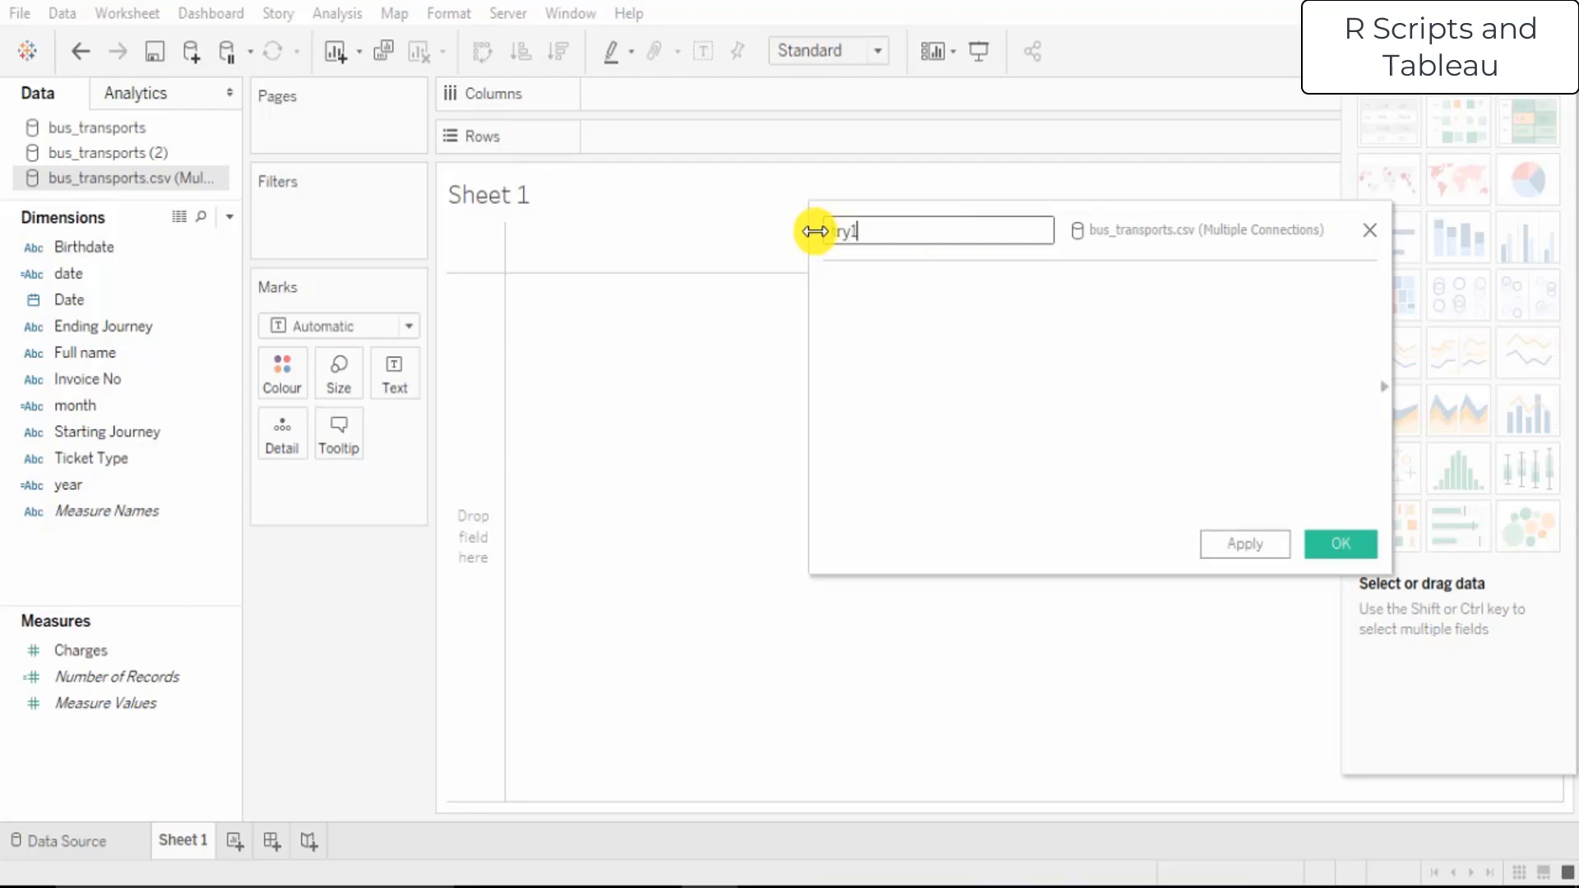
Insert the SCRIPT_REAL function into the try1 formula and place the text cursor inside its parentheses
click(948, 320)
text(SCR)
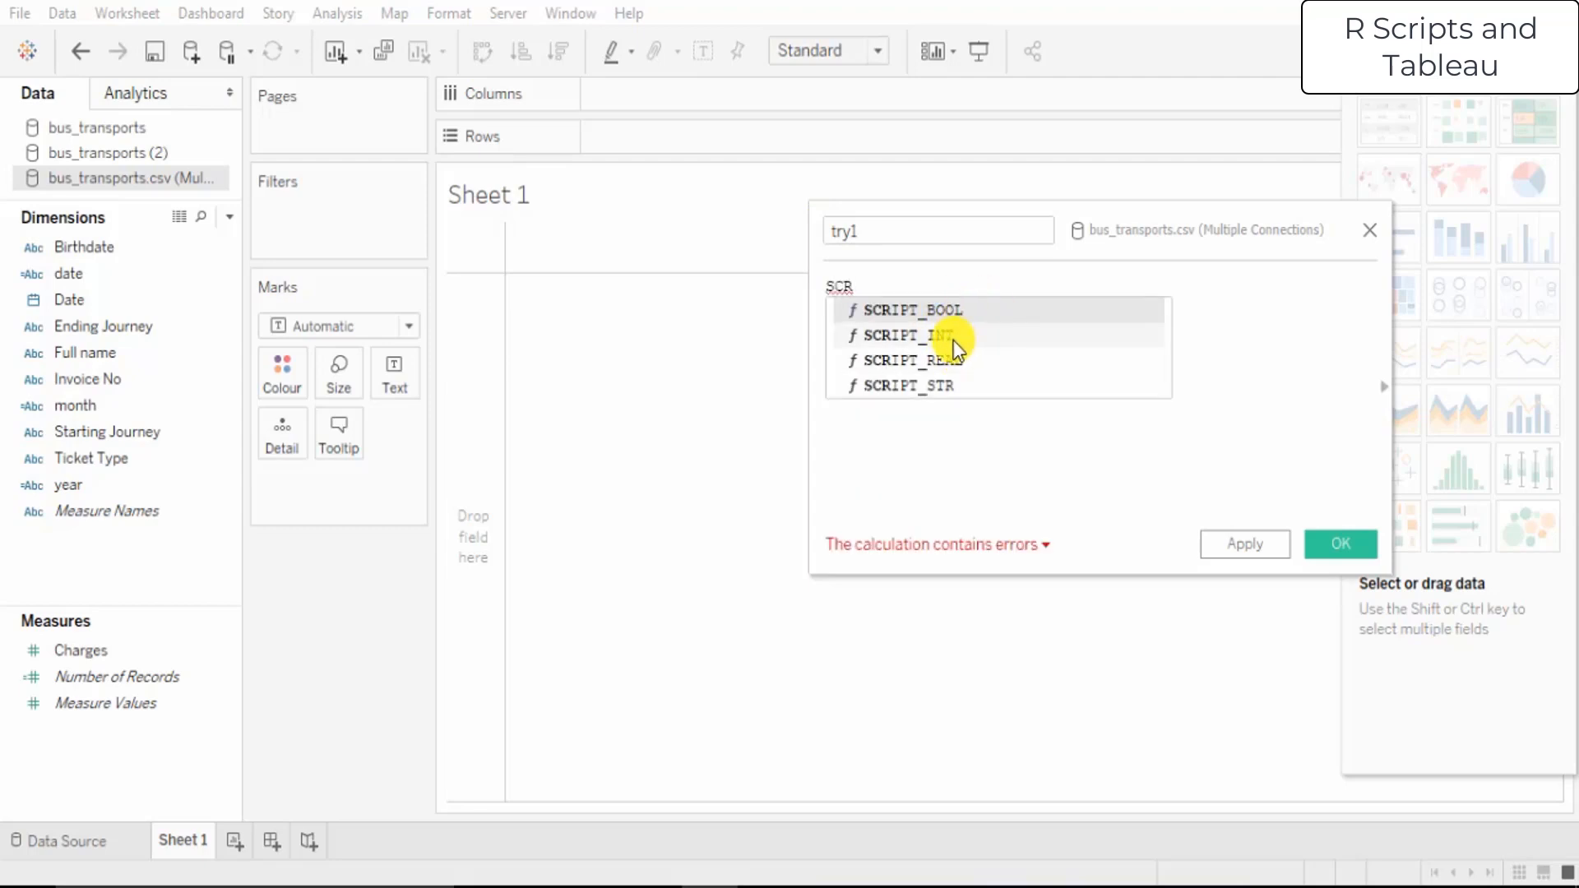
click(956, 360)
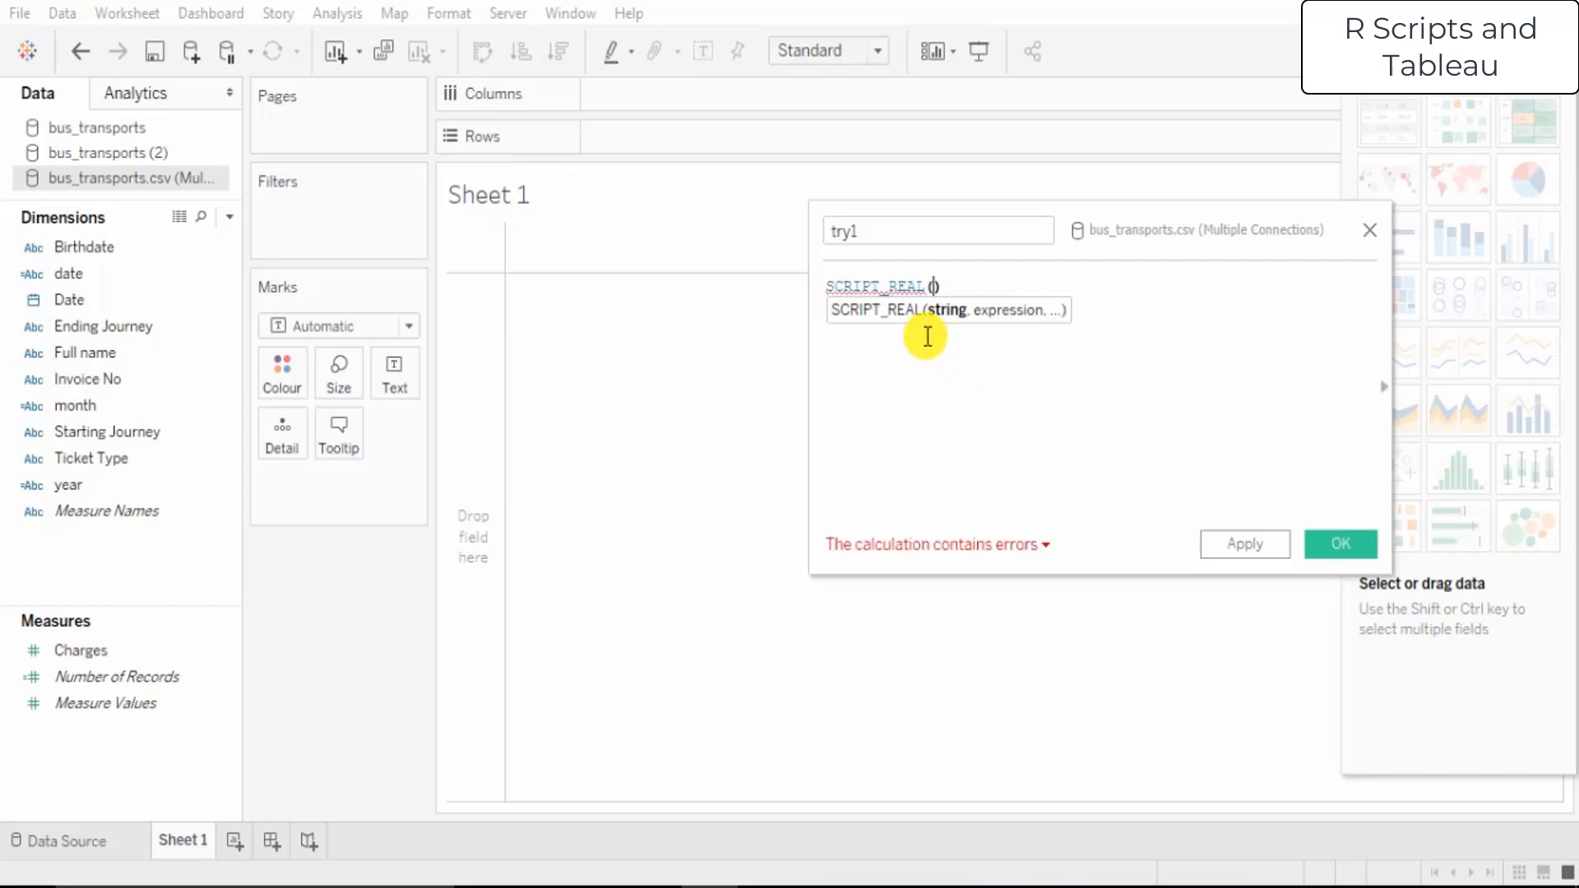
click(894, 344)
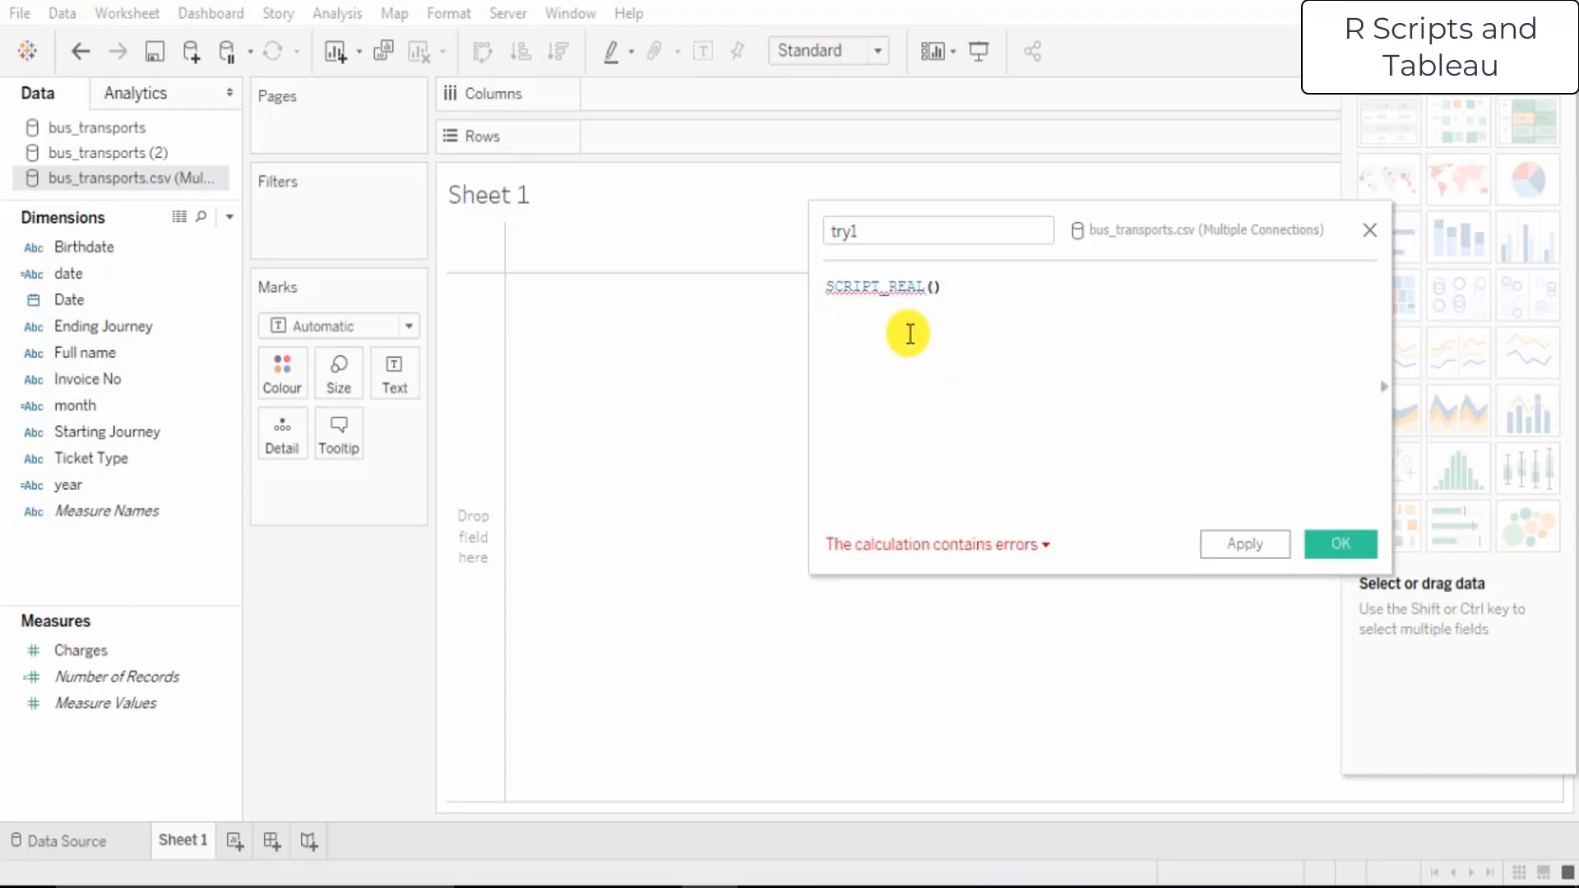
click(937, 287)
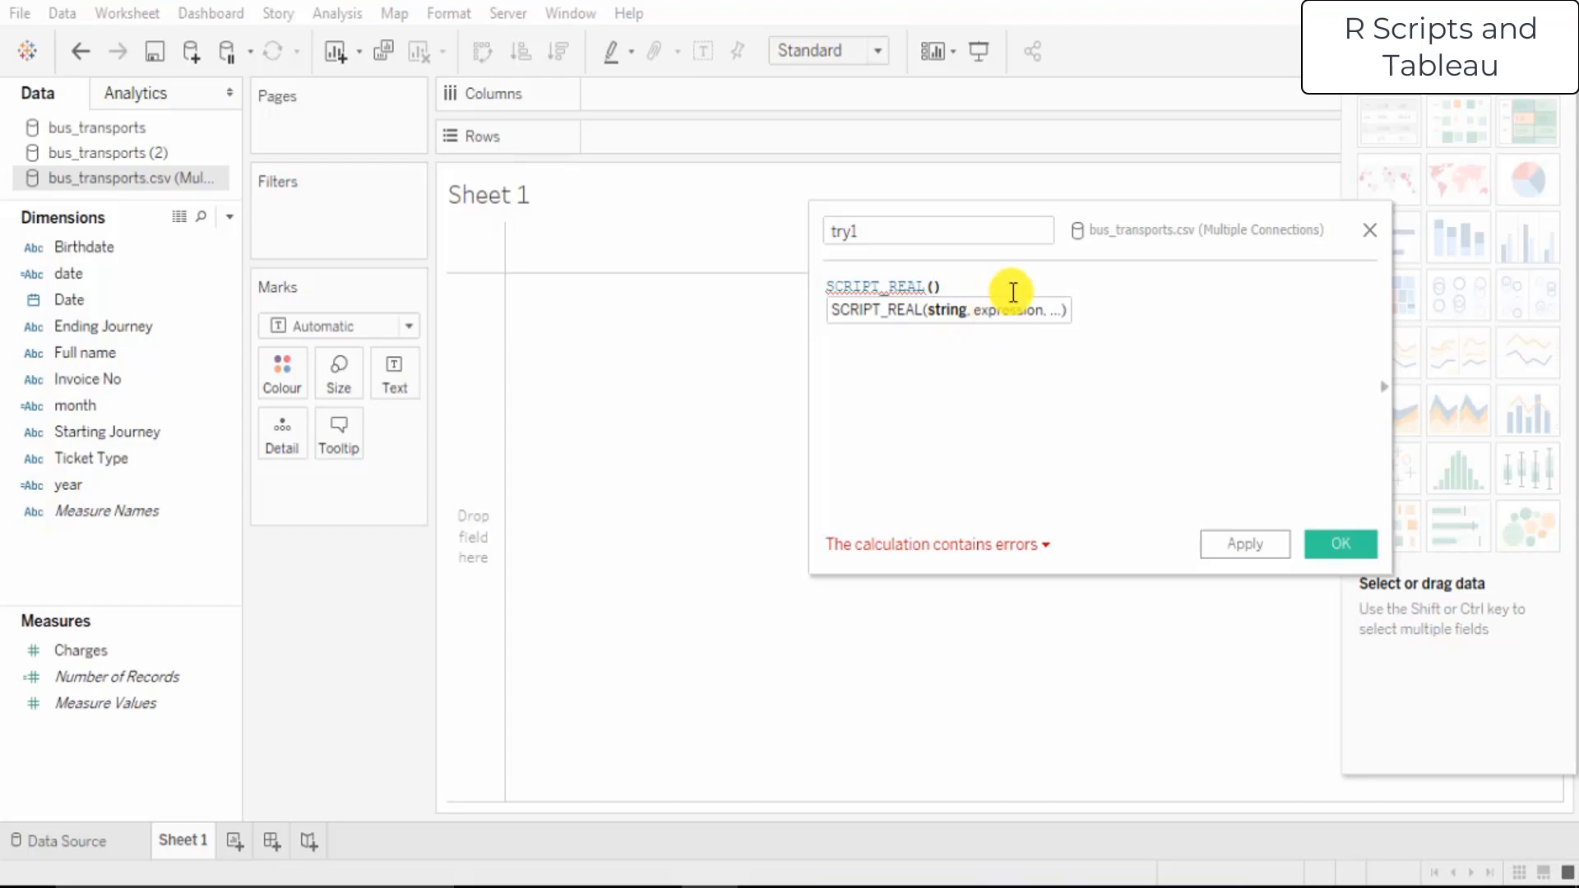
Show the function reference beside the formula and read the SCRIPT_REAL description with its R and Python examples
drag(1058, 224, 709, 210)
right_click(545, 276)
double_click(526, 273)
click(656, 272)
mouse_move(535, 274)
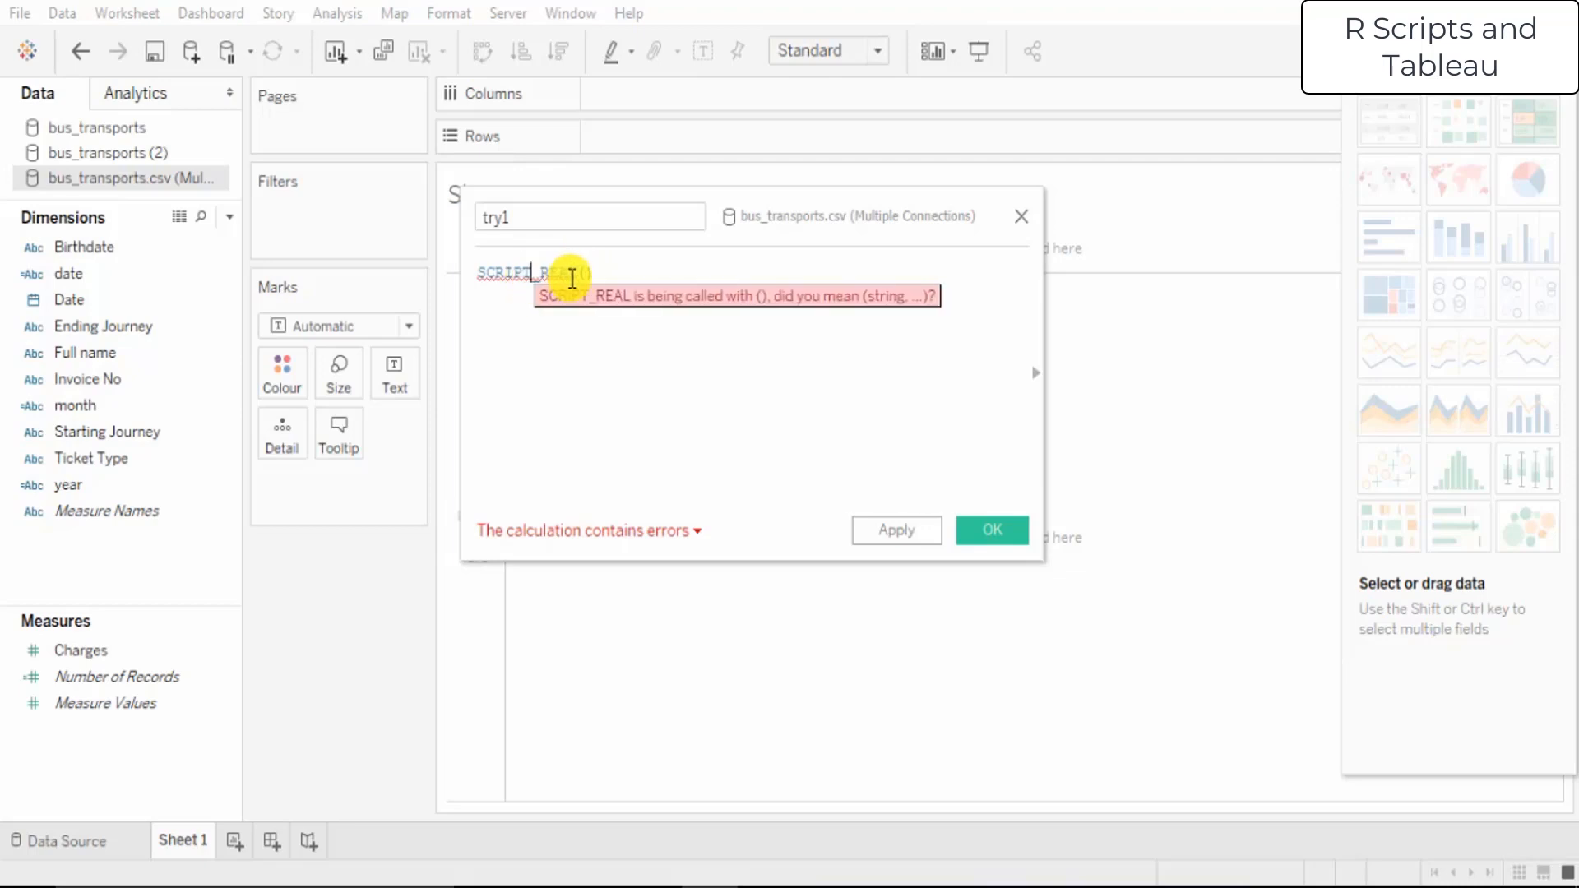
click(589, 274)
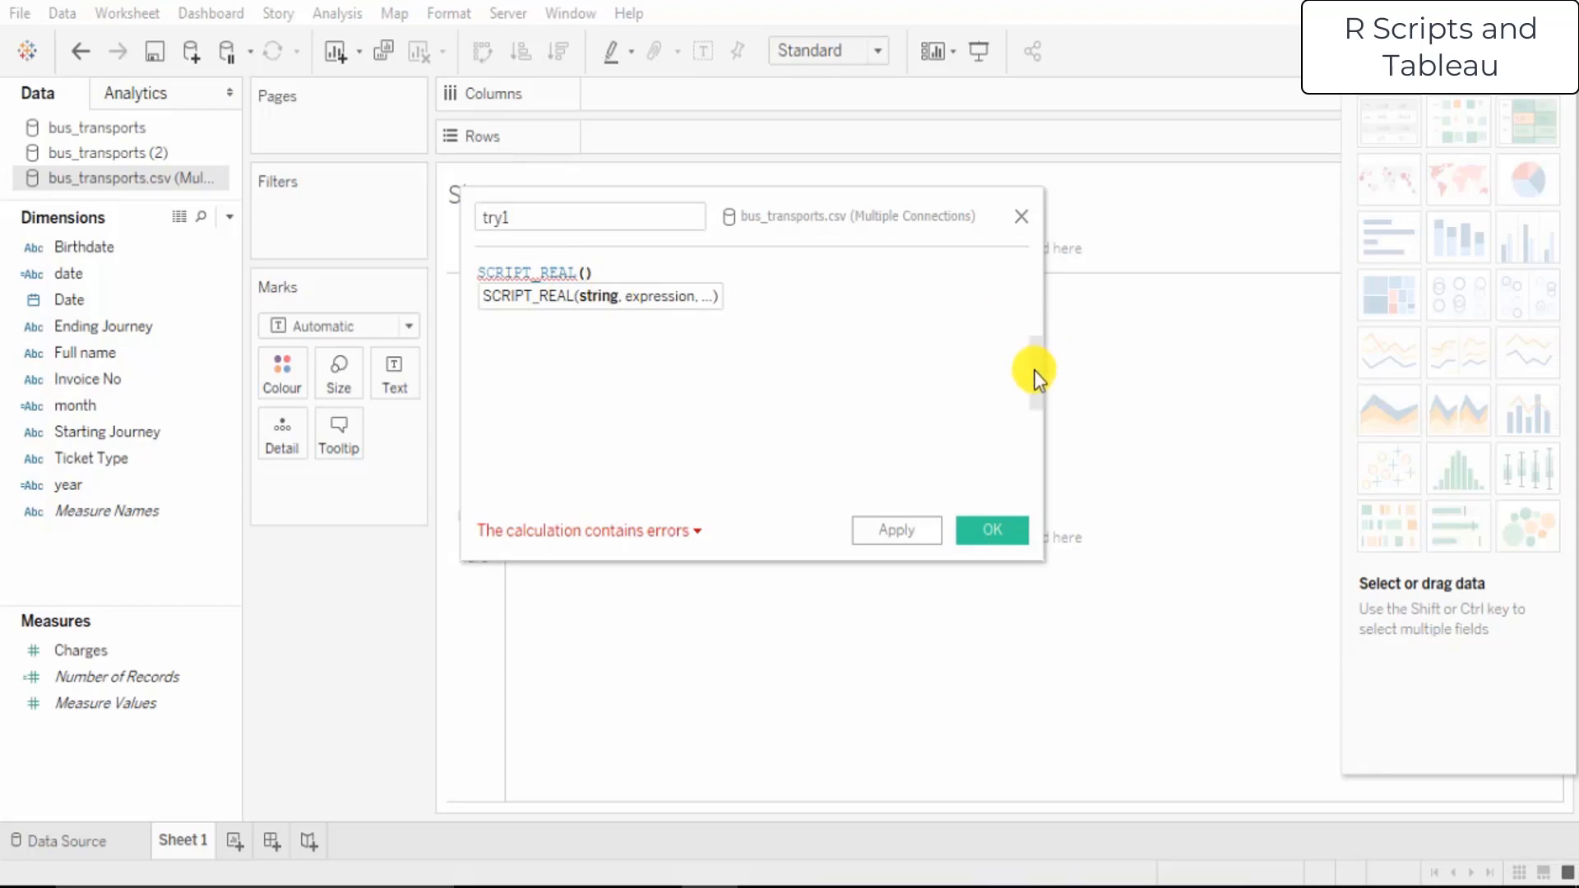
click(1037, 374)
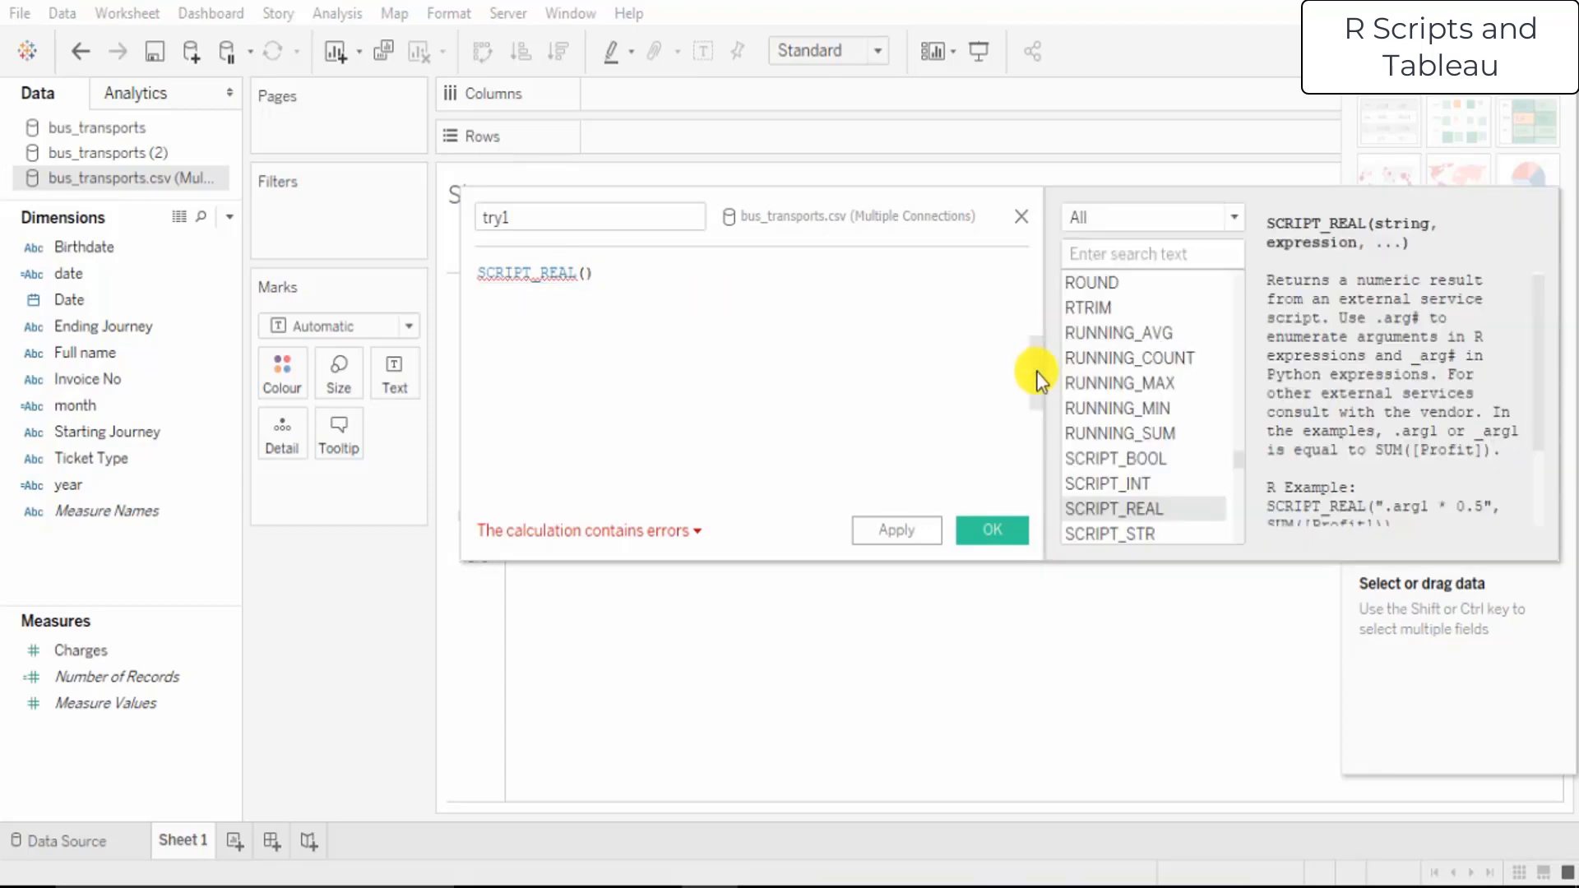
double_click(1122, 511)
drag(706, 270, 593, 284)
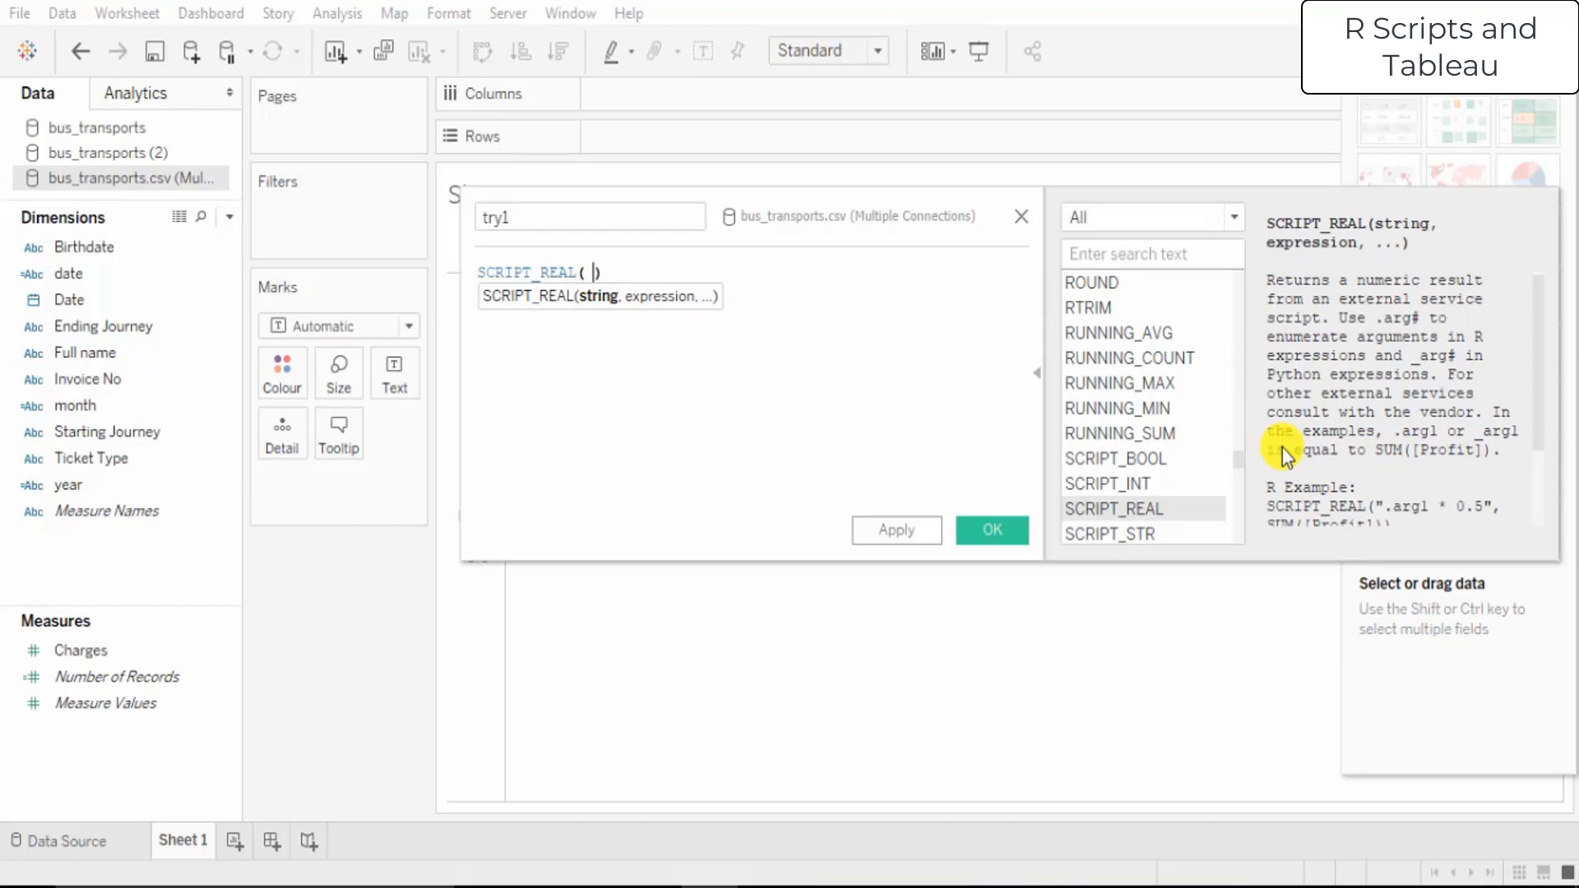
drag(876, 212, 682, 188)
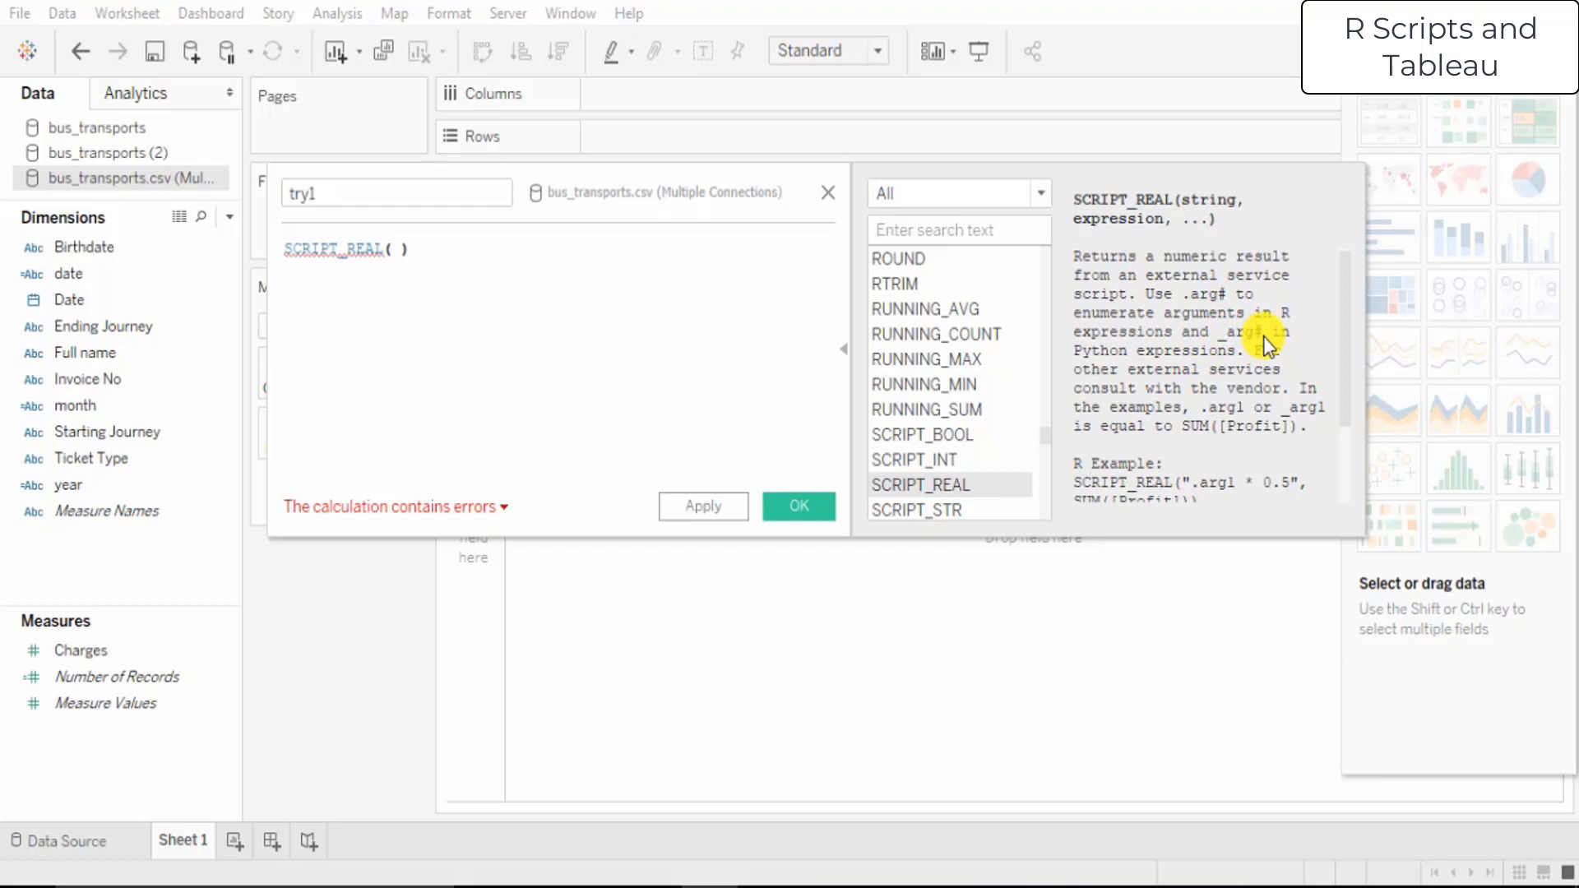
scroll(1225, 403, down, 2)
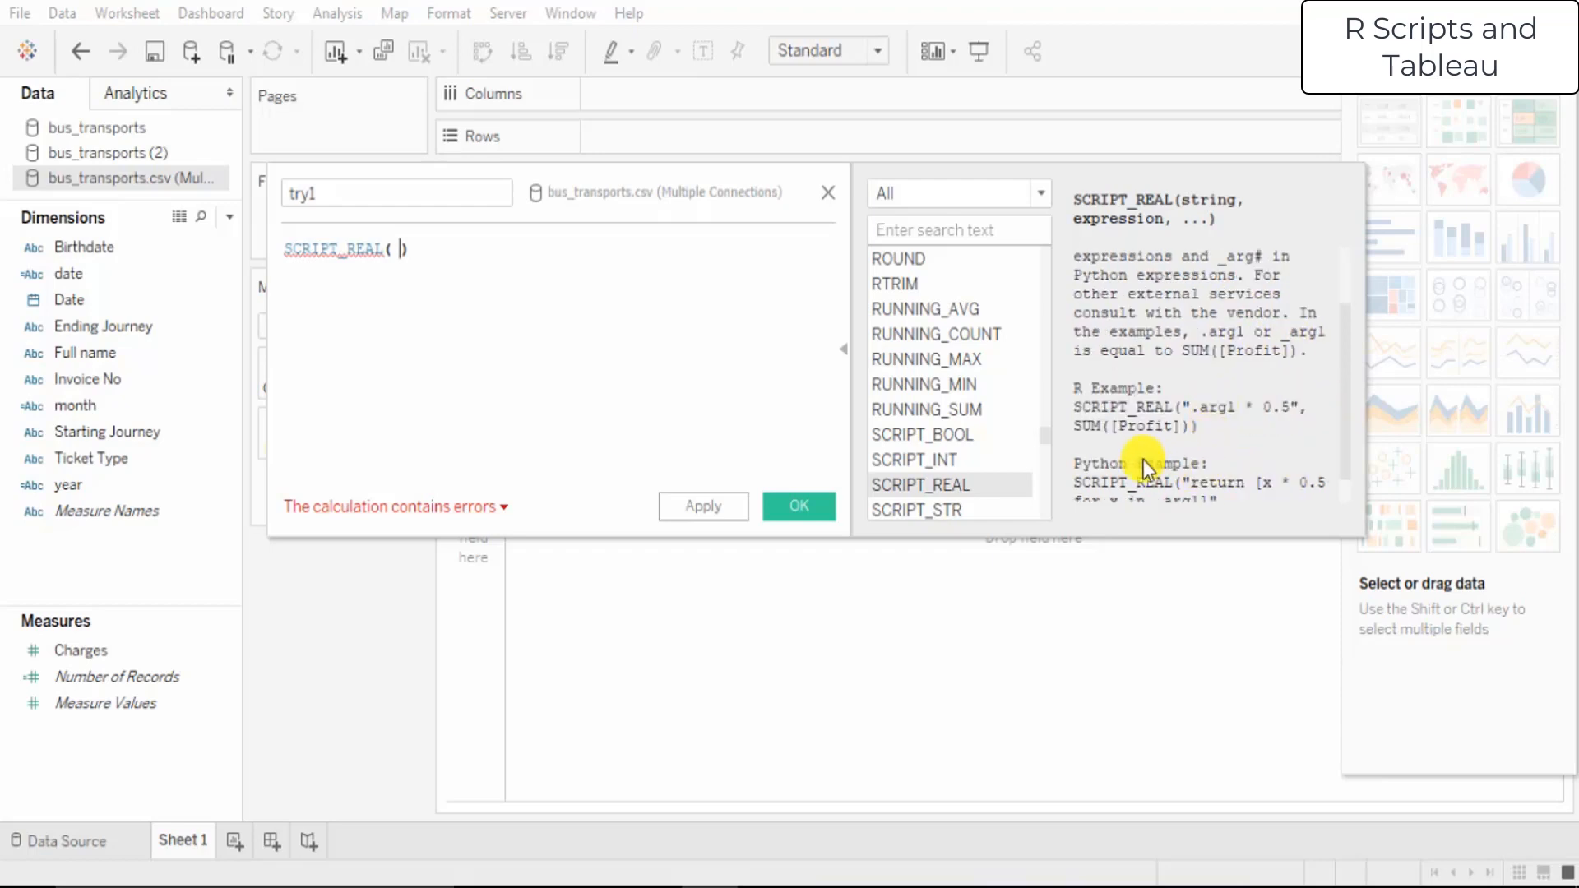
scroll(1099, 427, down, 1)
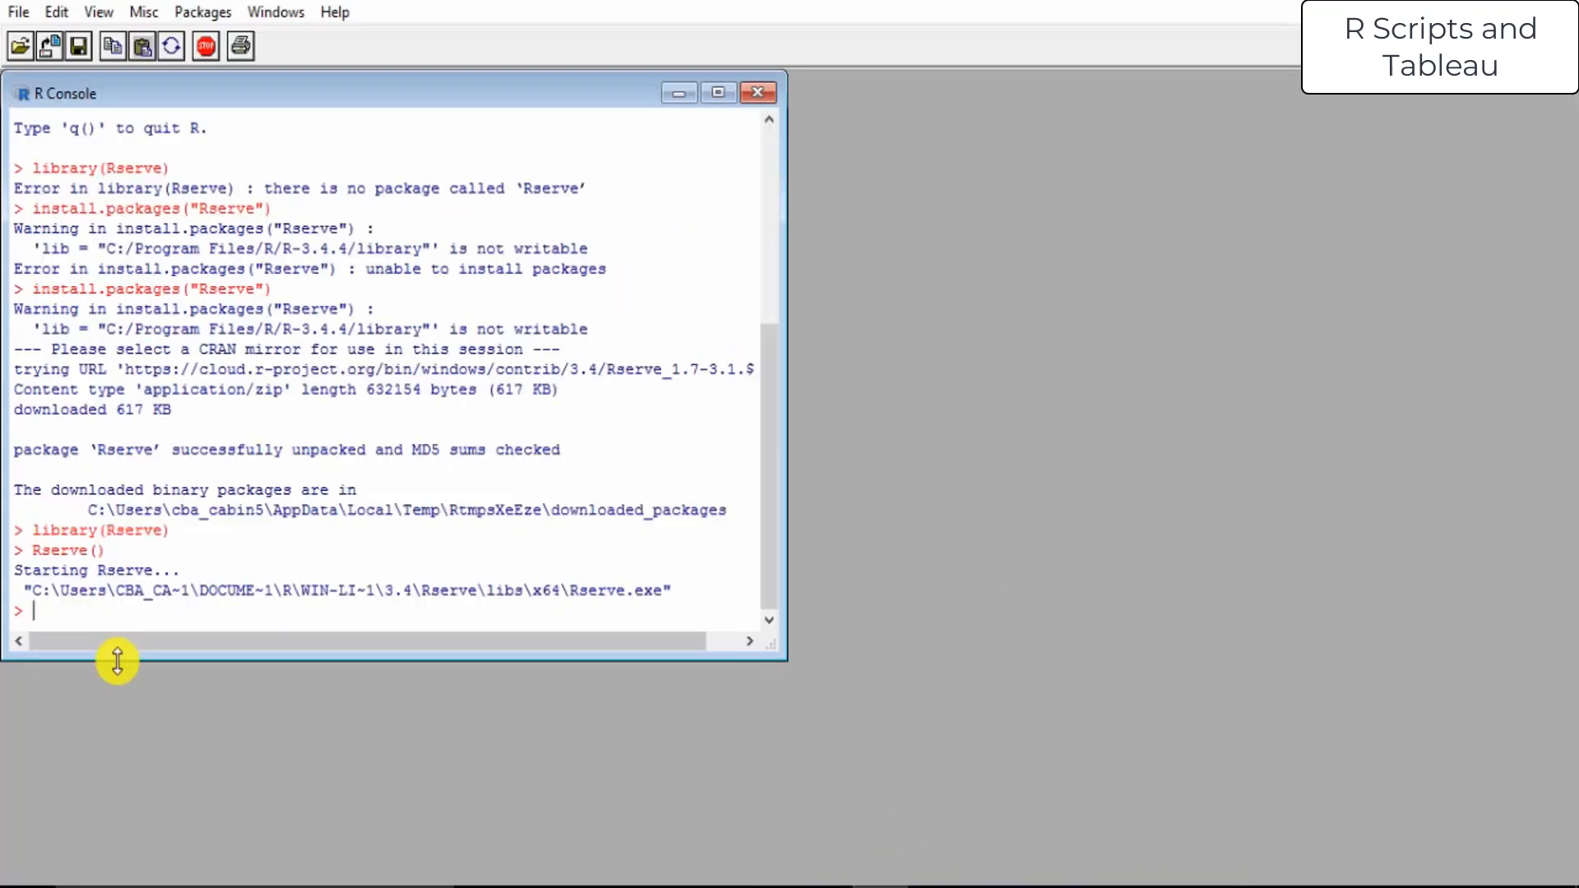
Switch to the R console and start the R server with Rserve(args="--no-save")
text(Rserve(args=)
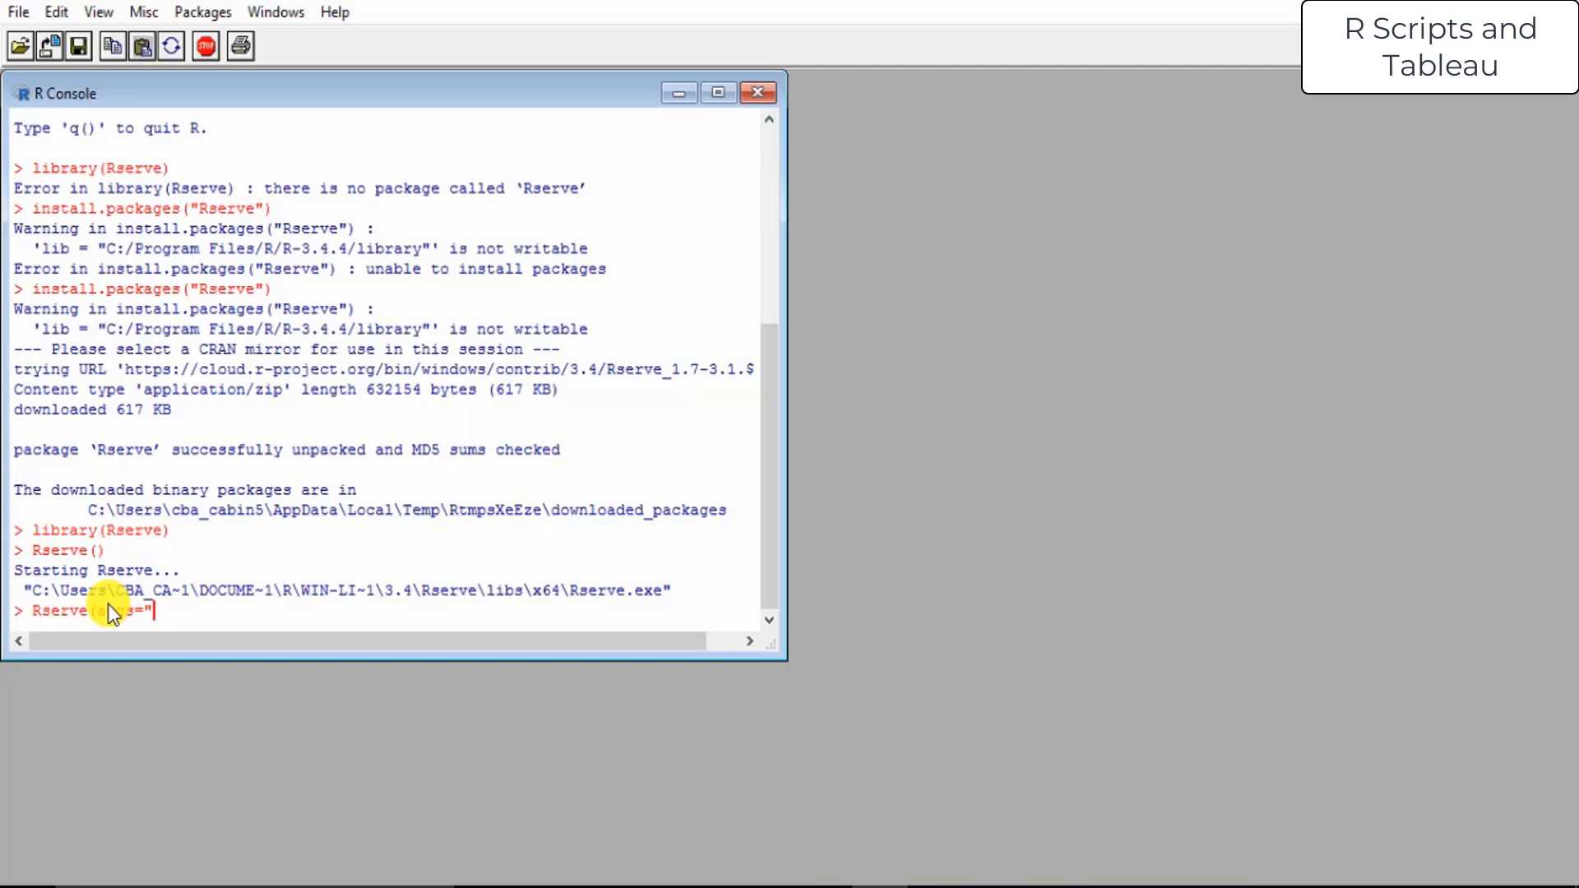
text(--no-save"))
key(Return)
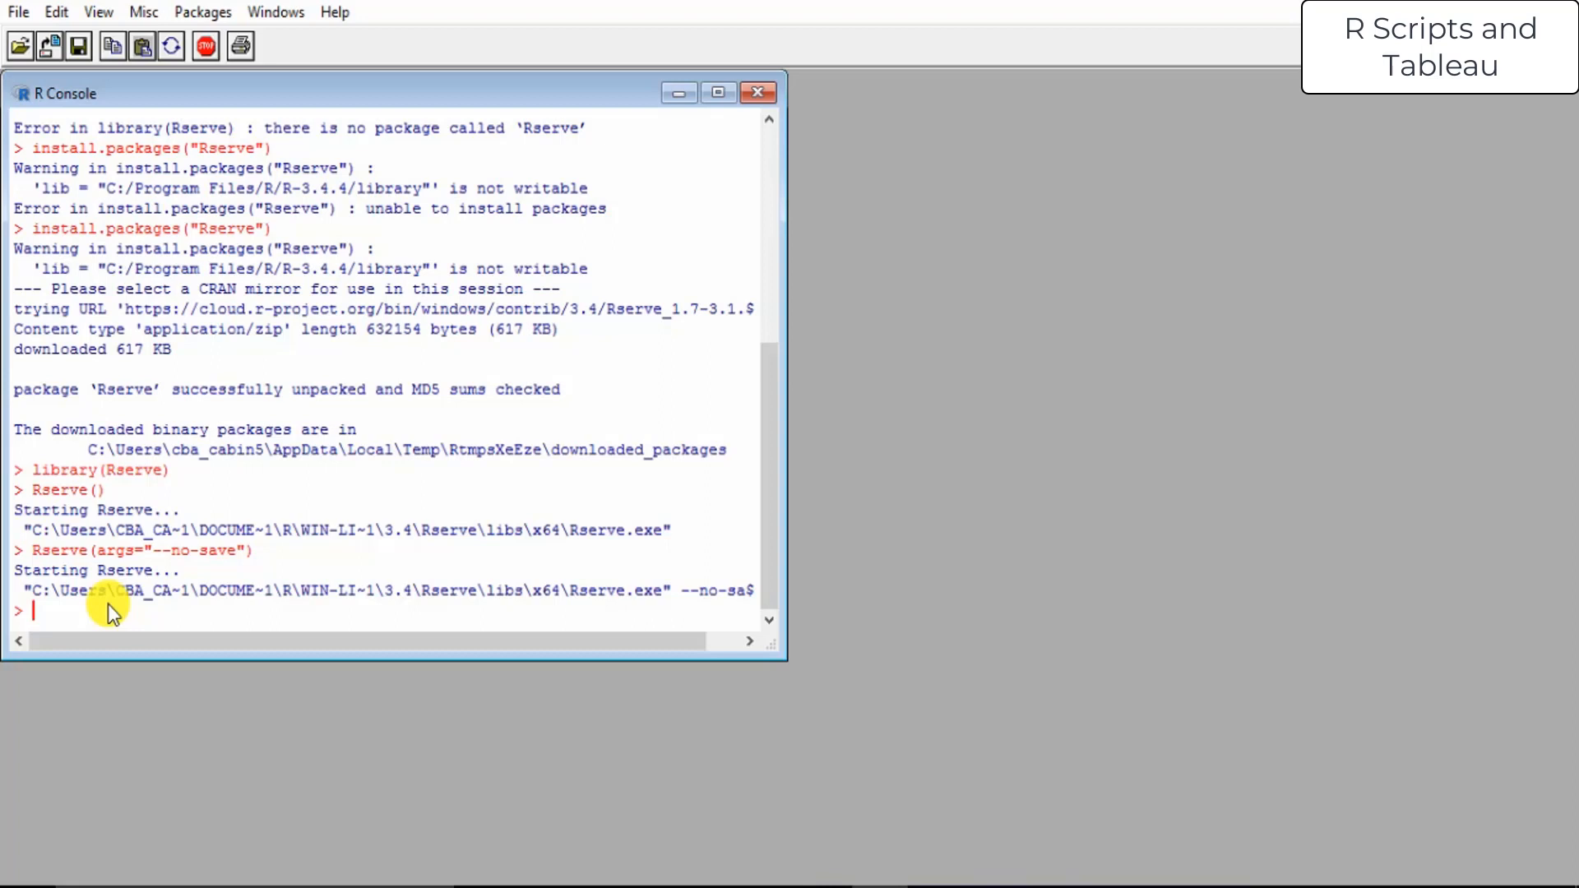
drag(298, 648, 502, 634)
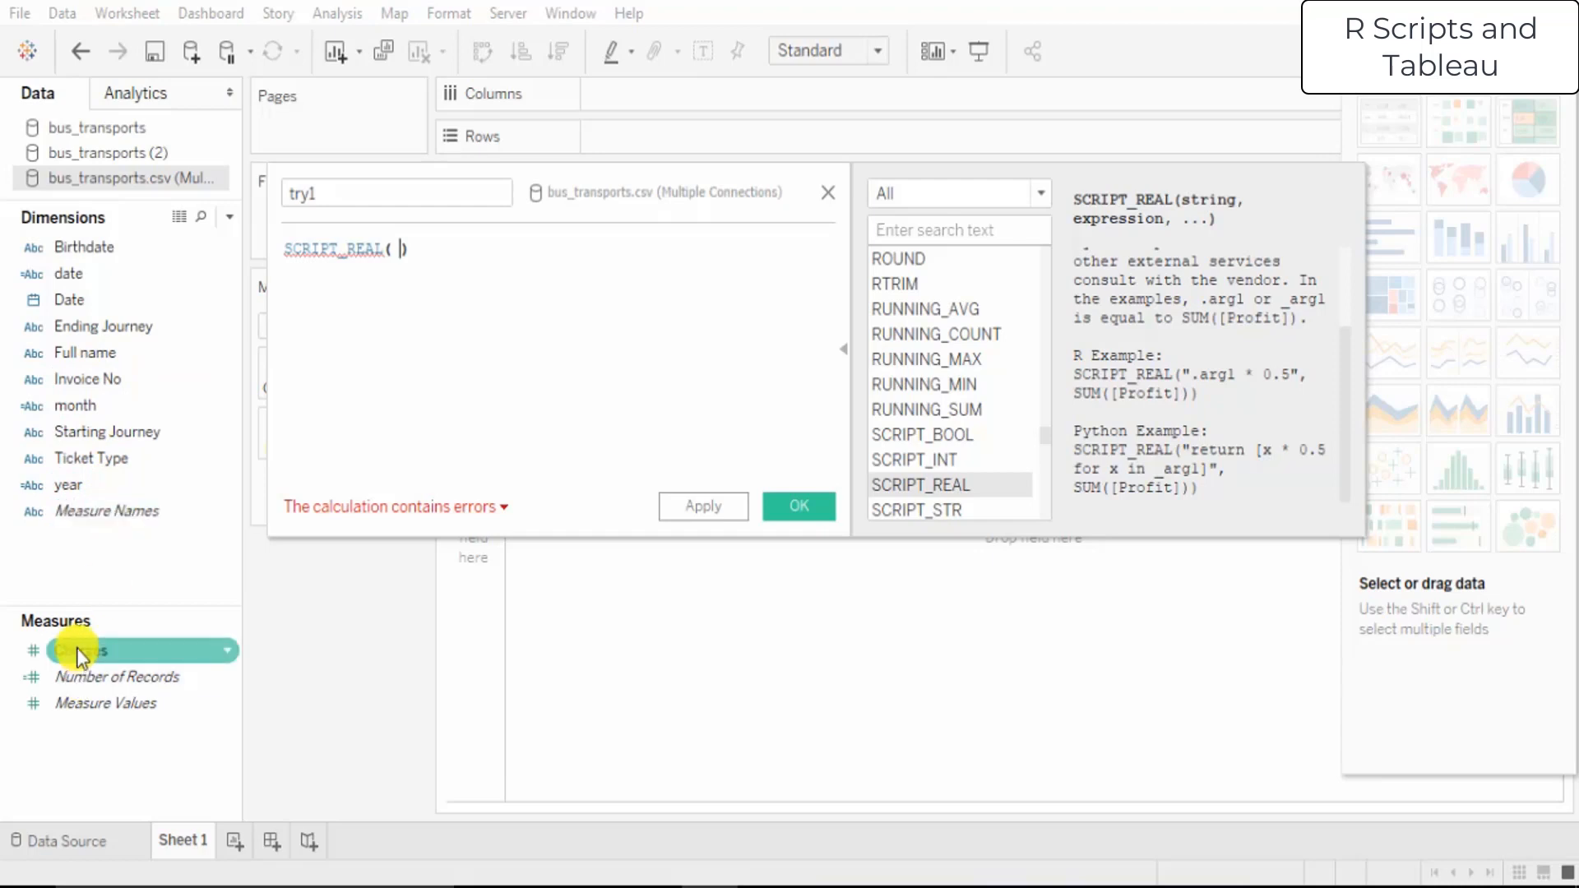
Back in Tableau, enter ".arg1 * 0.5" as the script string of SCRIPT_REAL, followed by a comma for the expression argument
key(BackSpace)
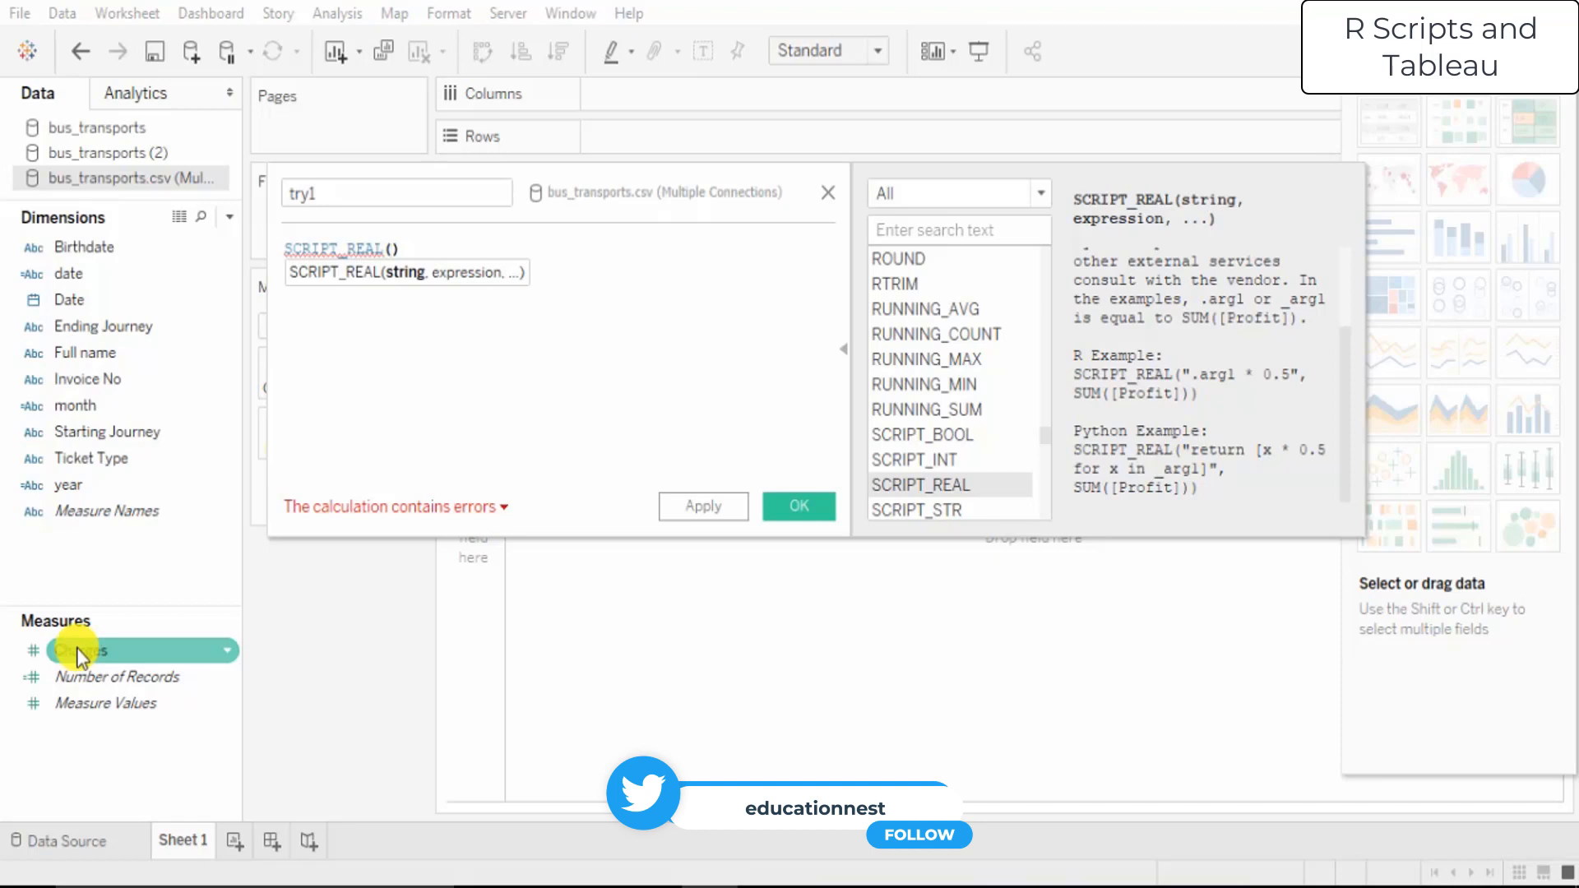
text(")
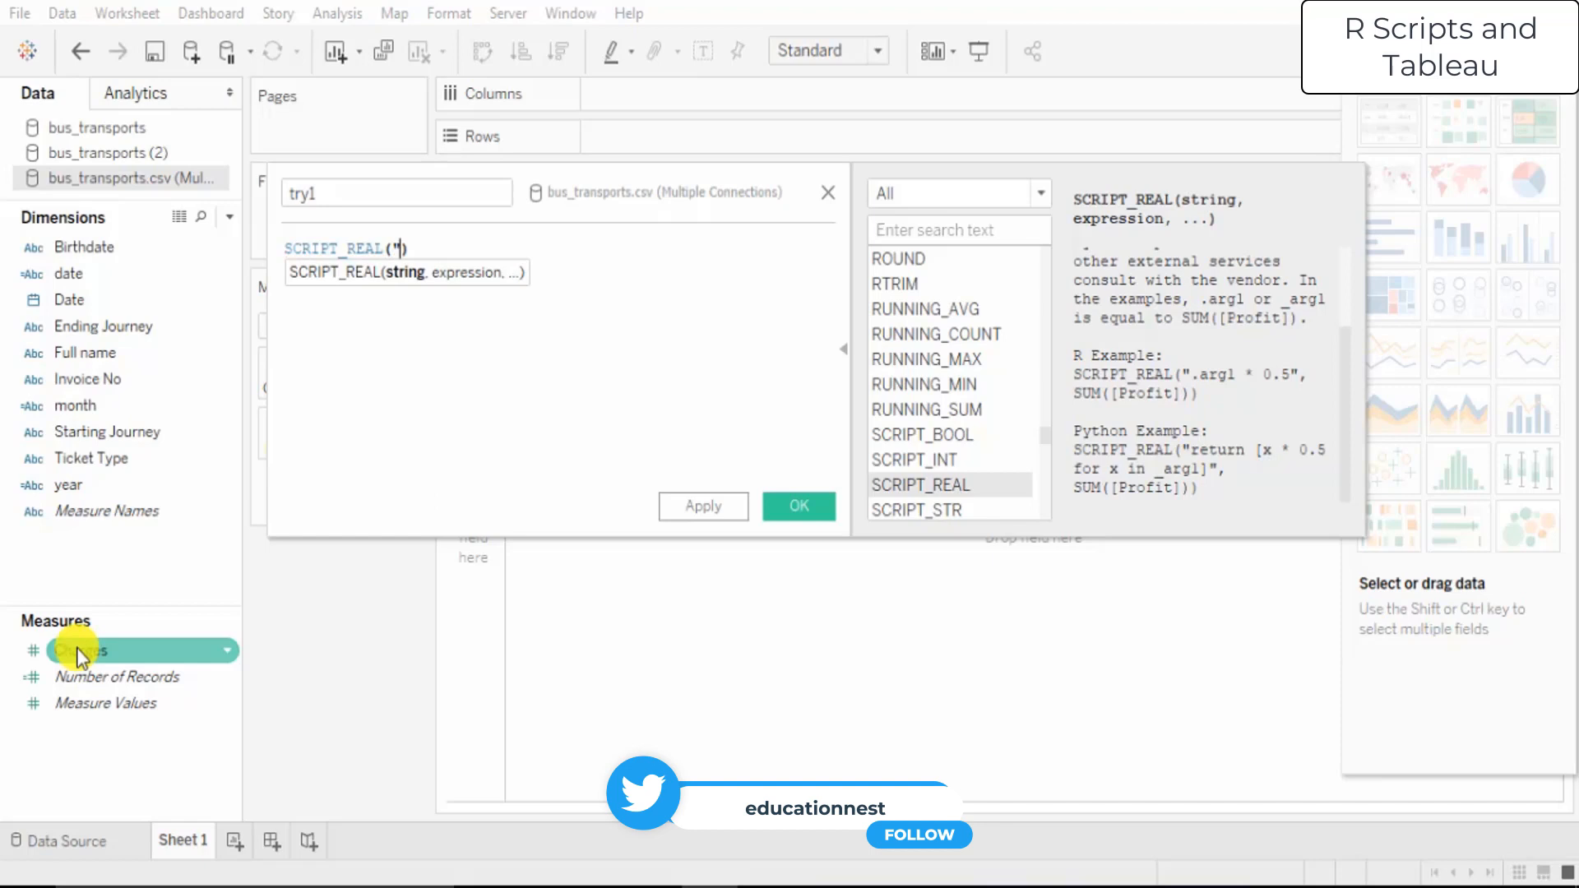
text(")
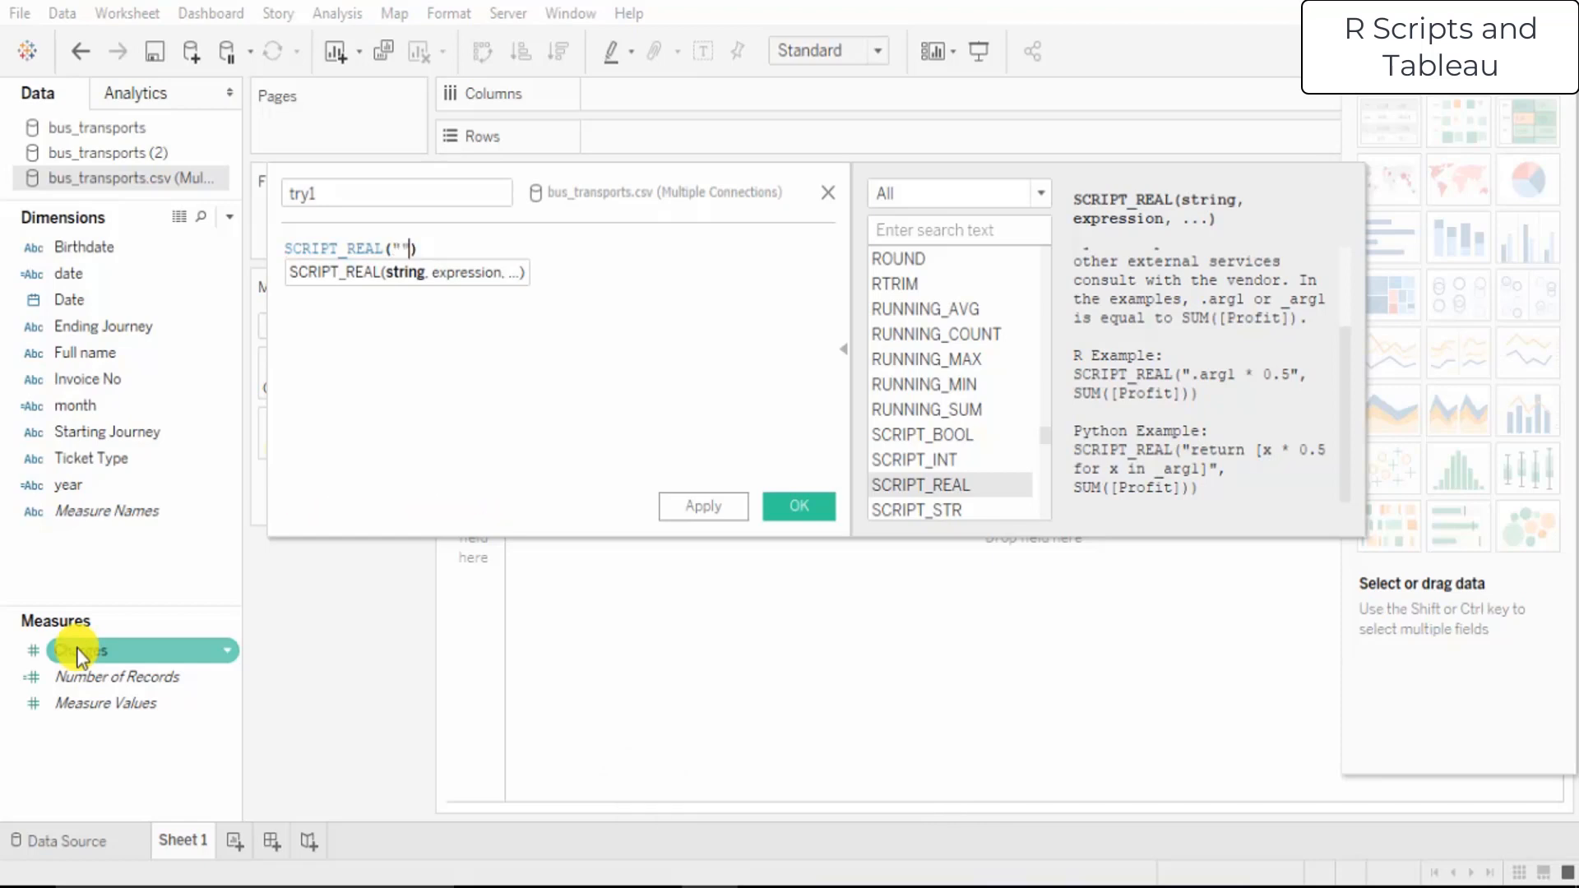
text(.arg1)
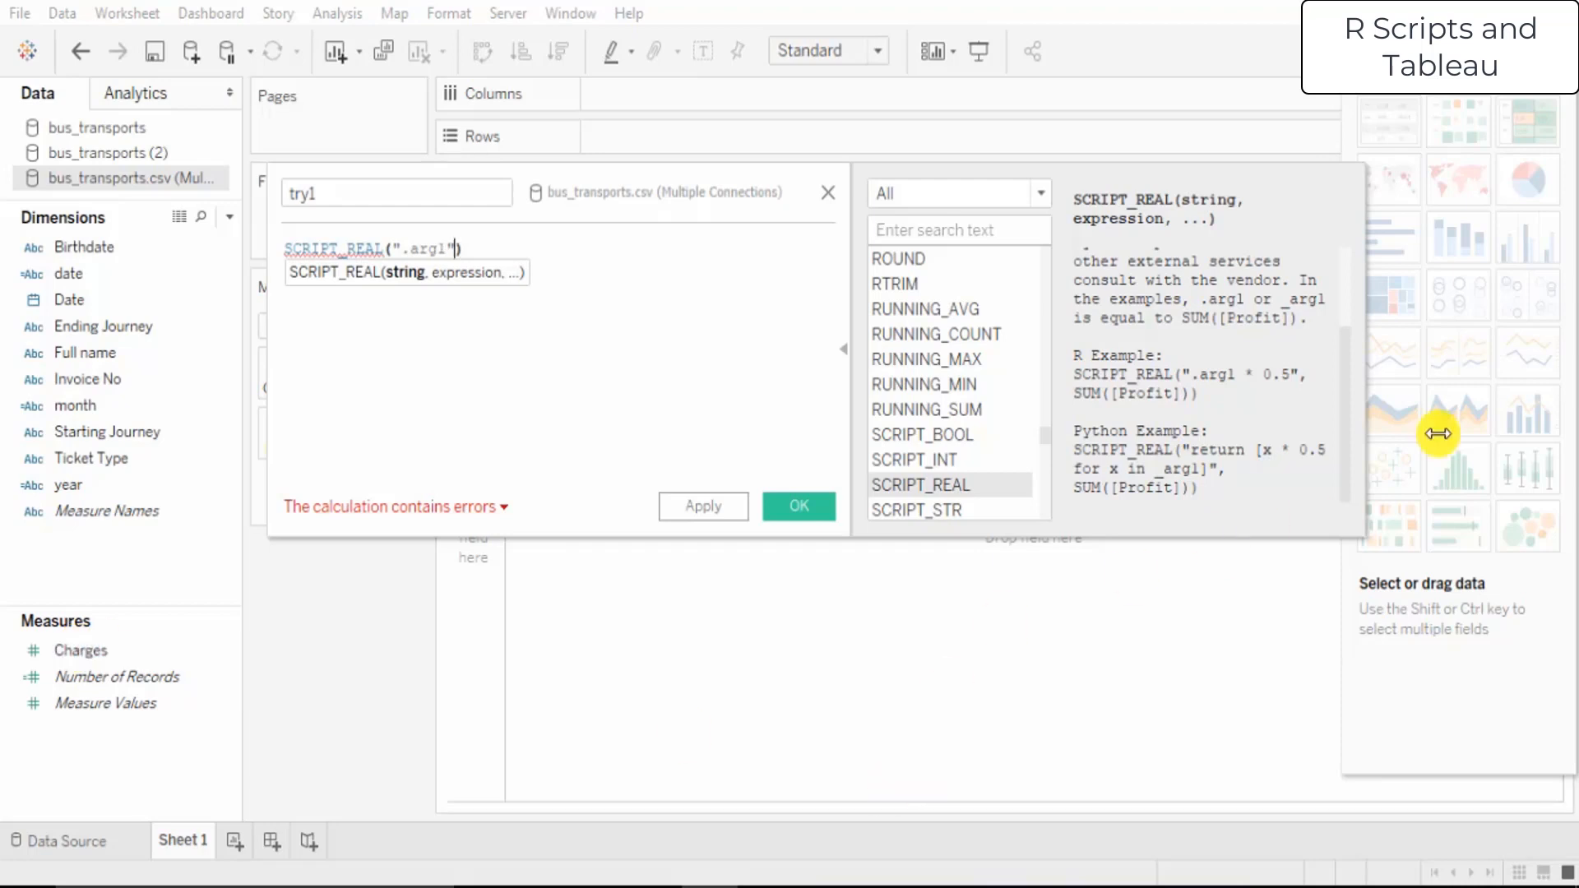
click(447, 249)
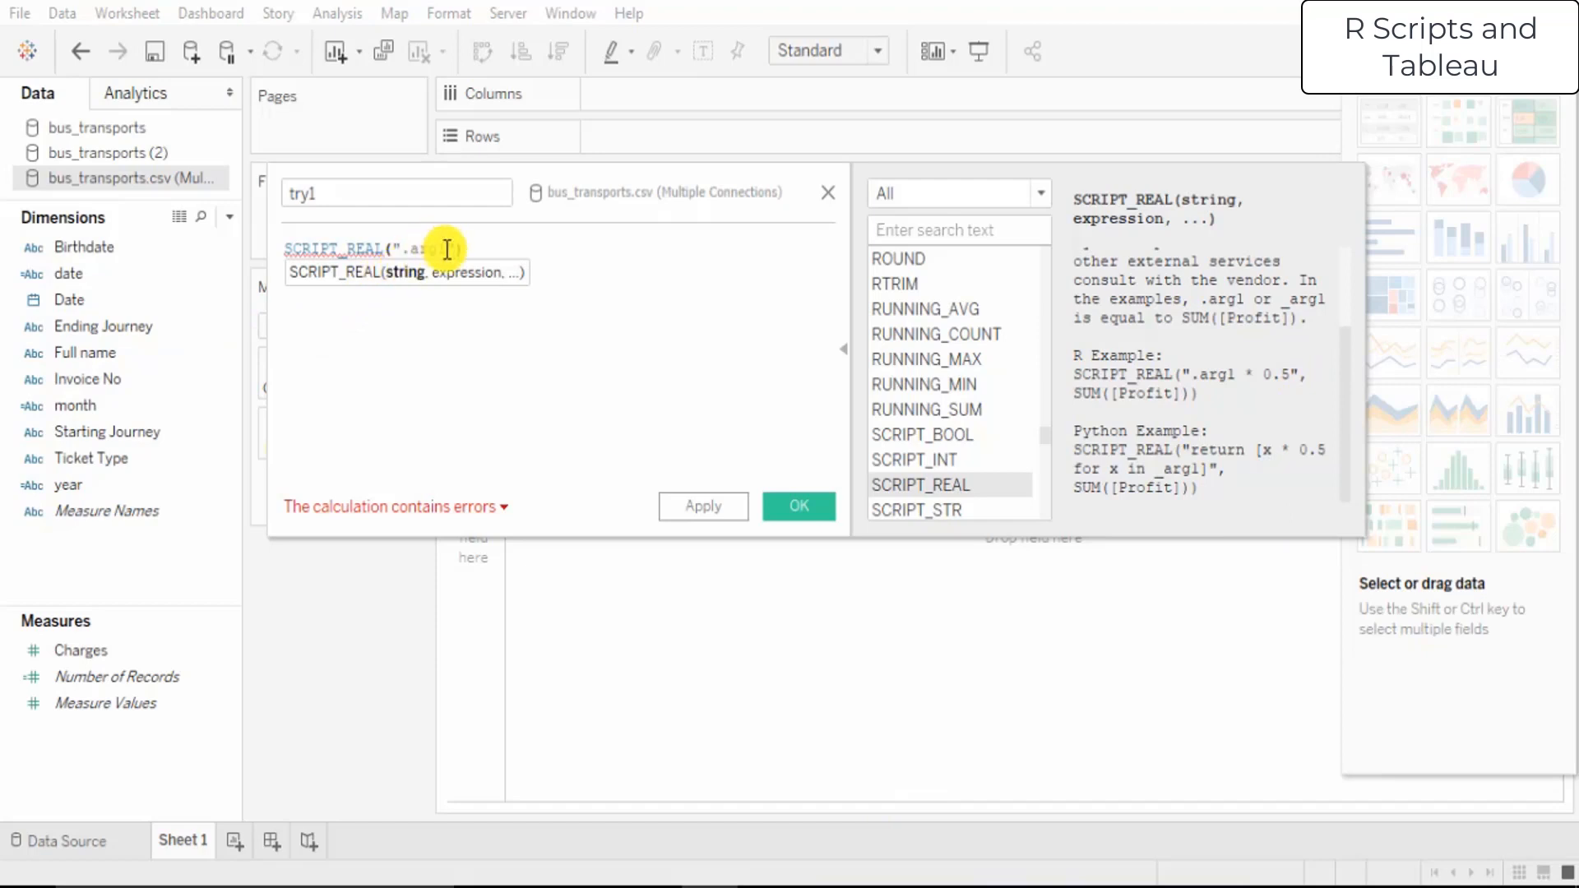
text(*)
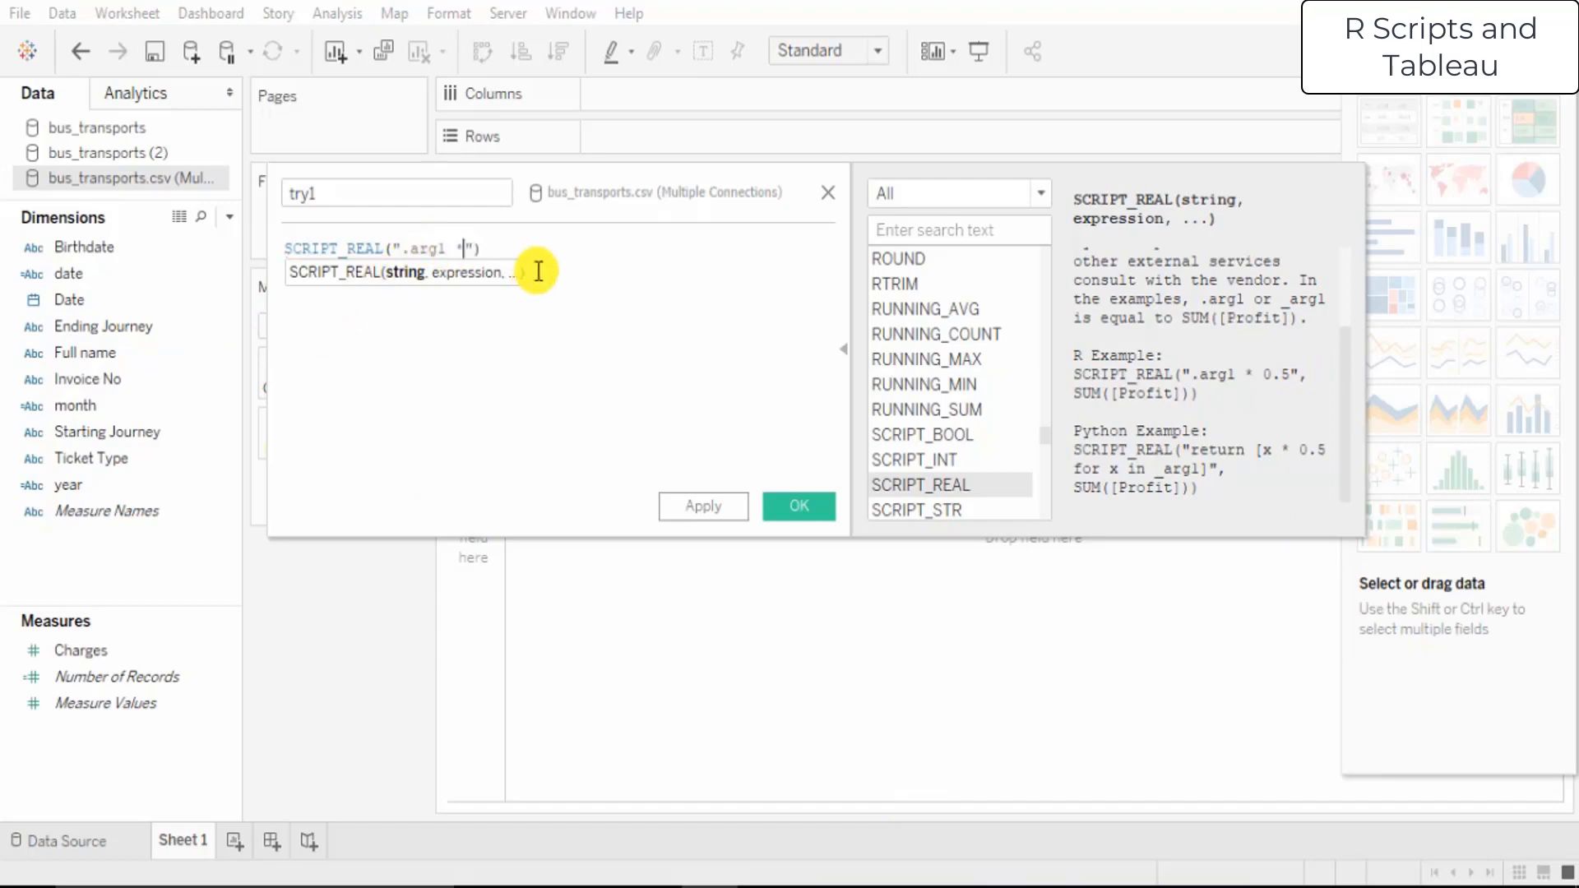
text( 0.5)
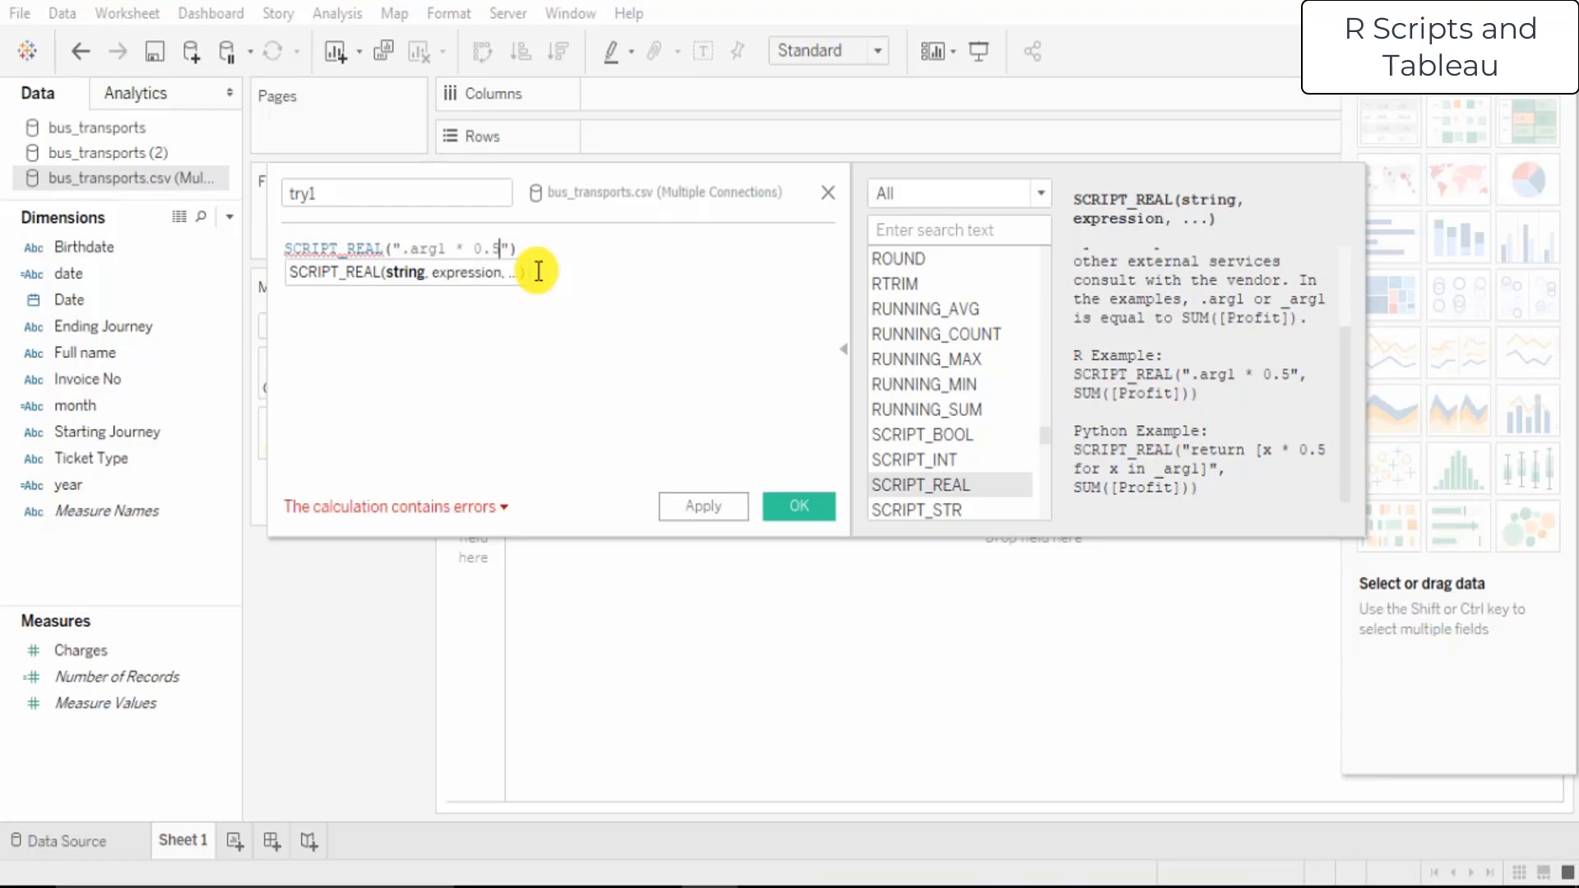
key(Right)
text(,)
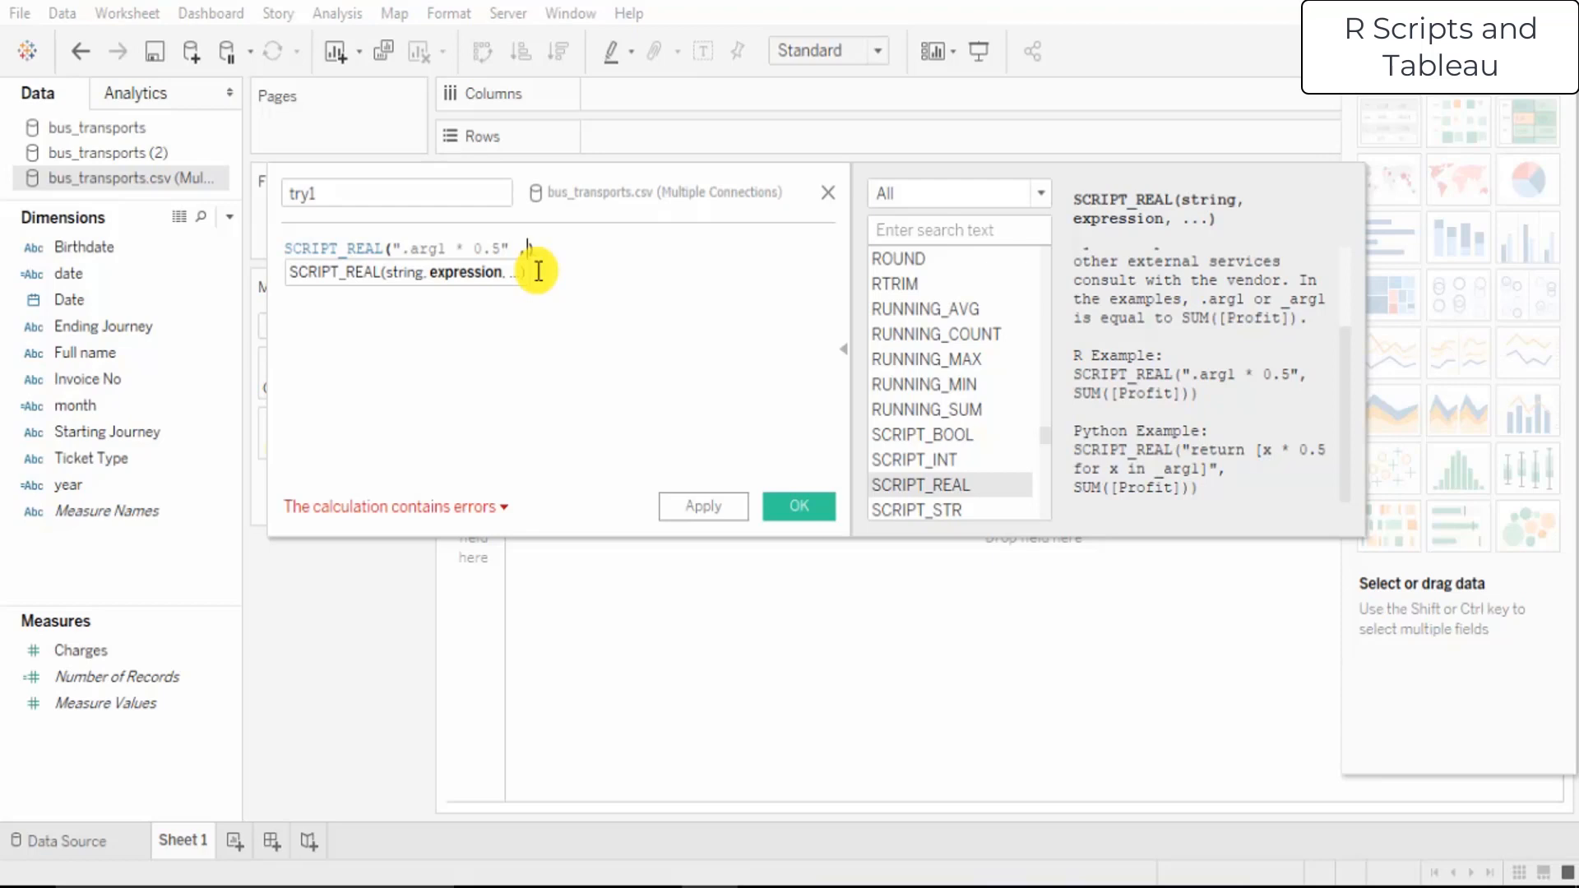
text(.arg)
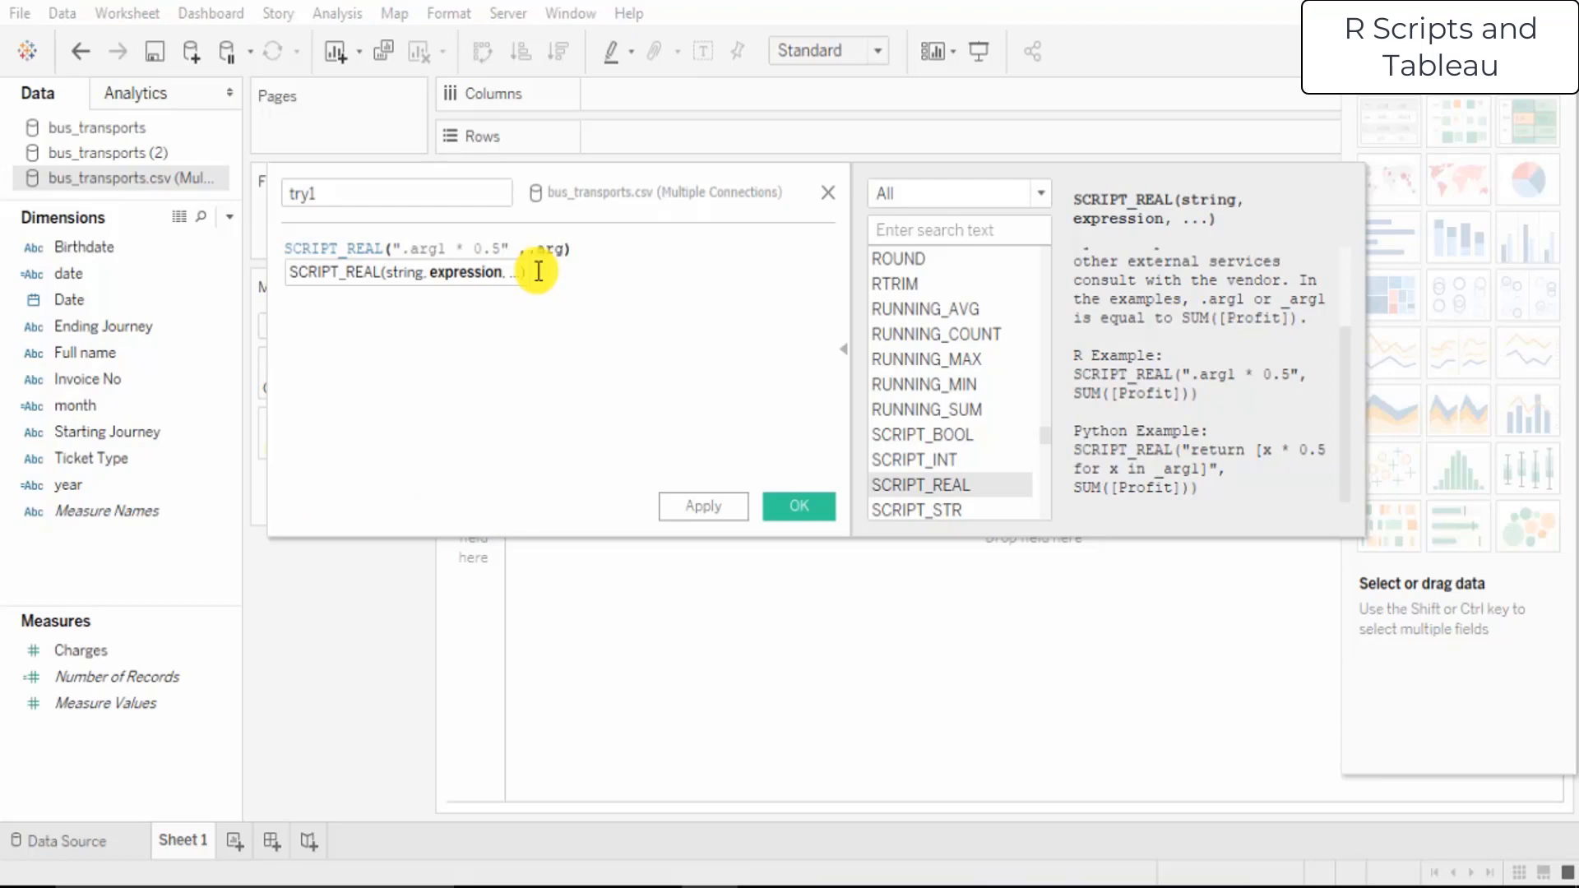
key(BackSpace)
key(BackSpace)
key(BackSpace)
key(BackSpace)
Add SUM([Charges]) as the expression argument of SCRIPT_REAL and save the try1 calculated field
text(SUM)
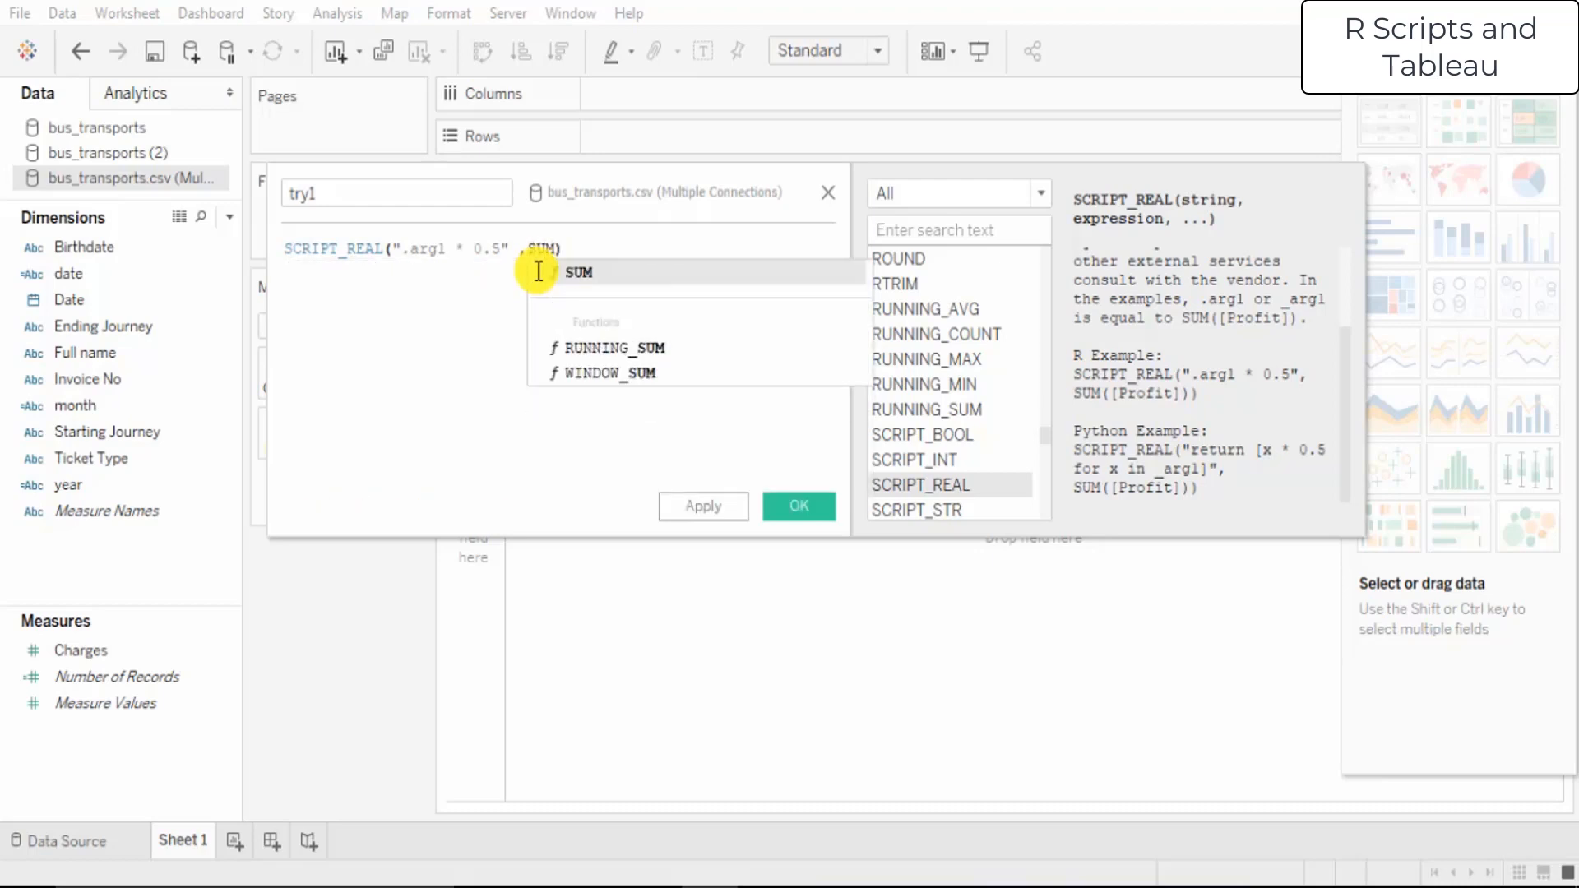
click(607, 267)
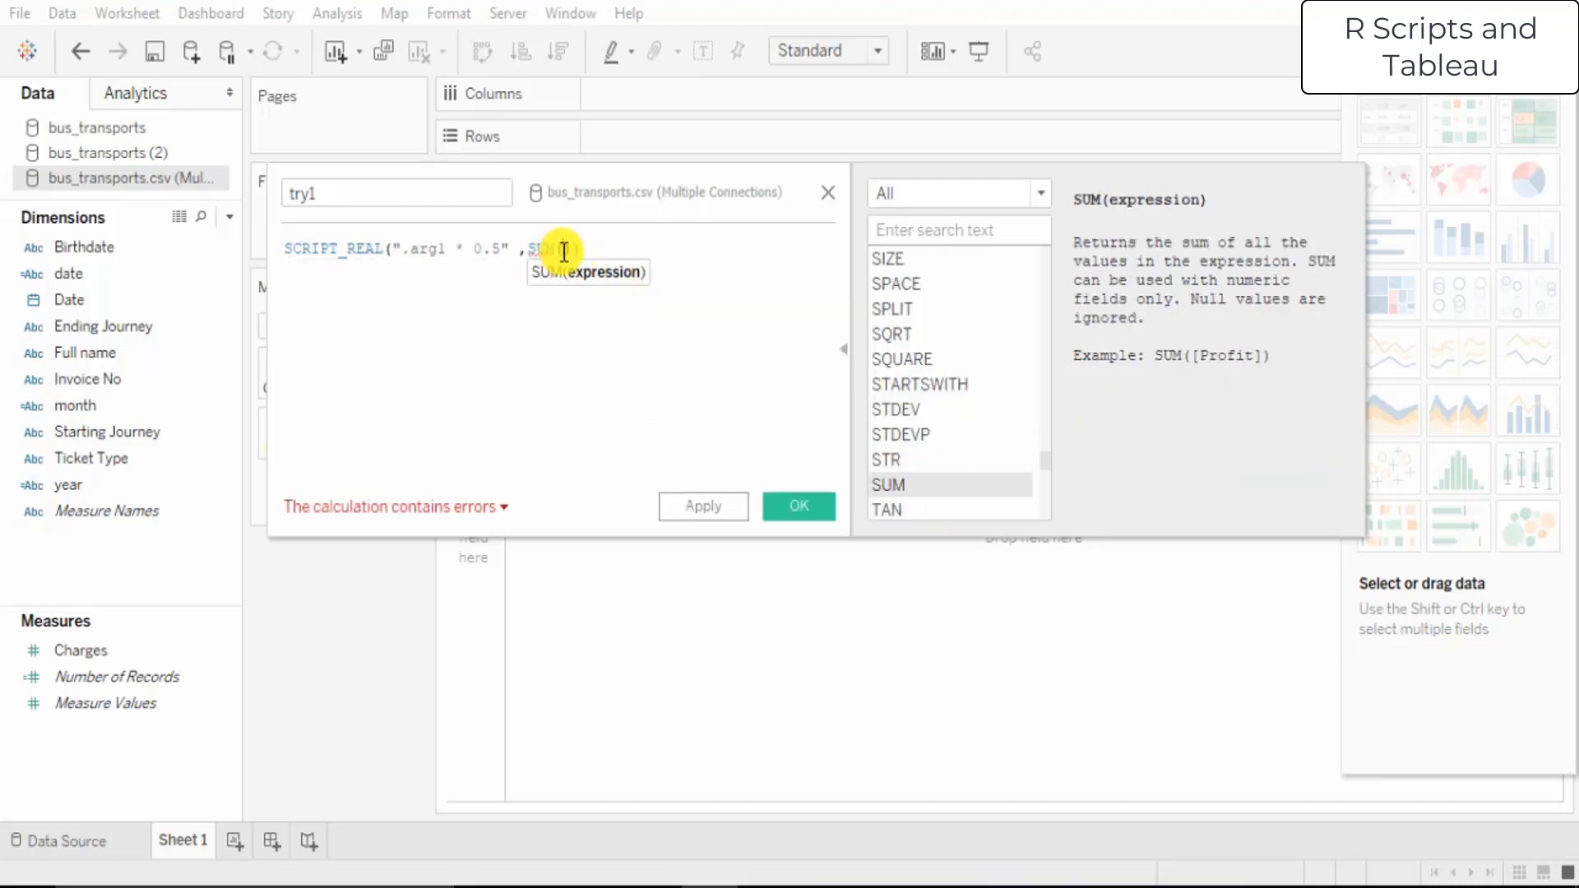
text(Cha)
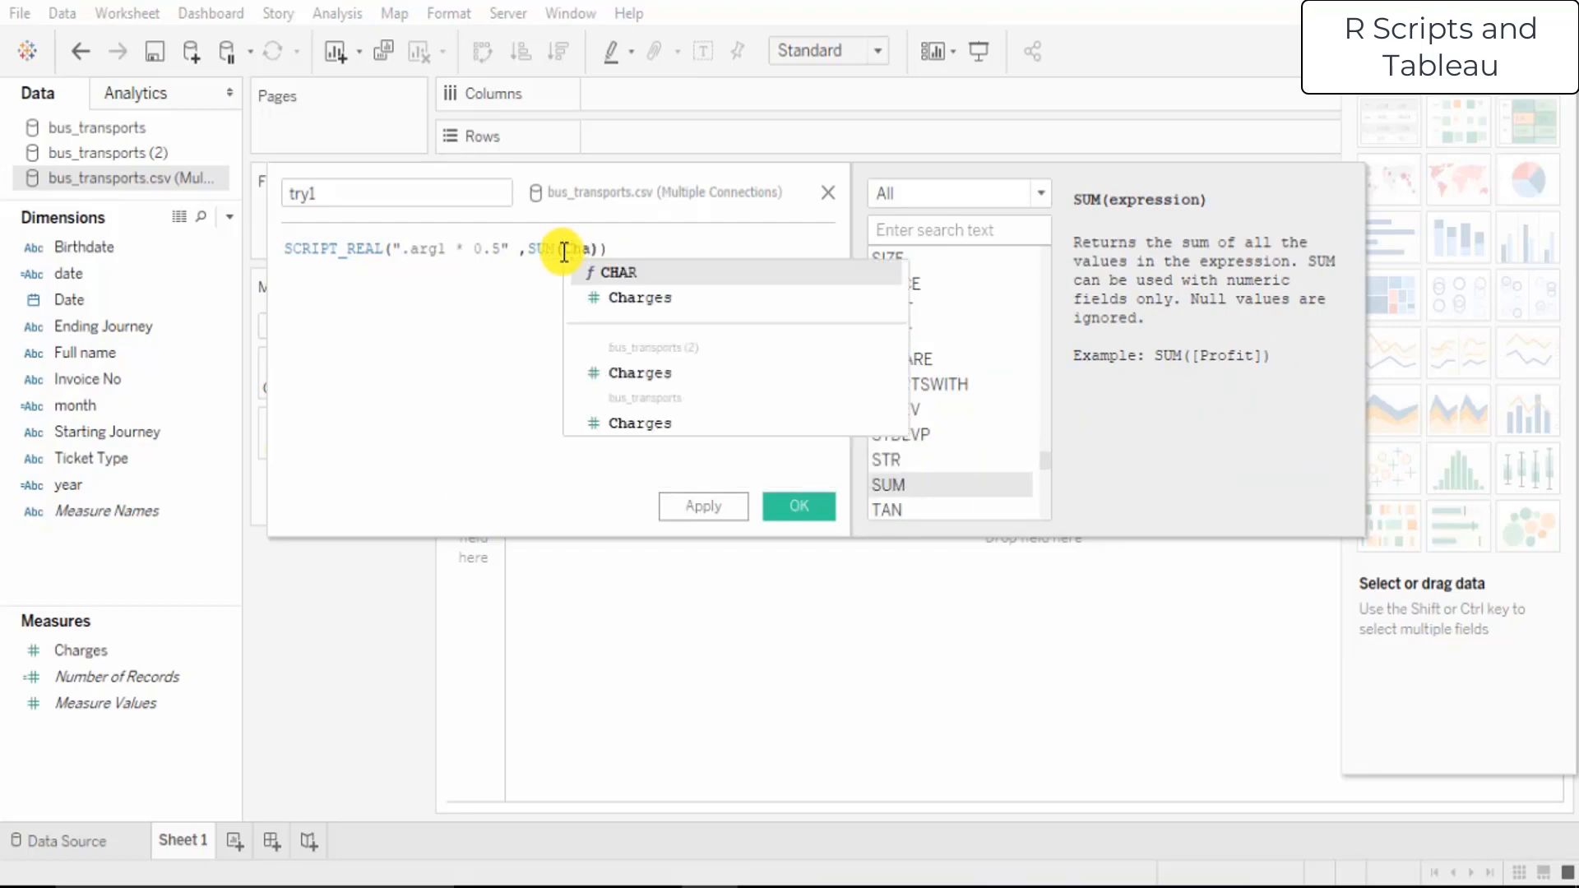
key(Return)
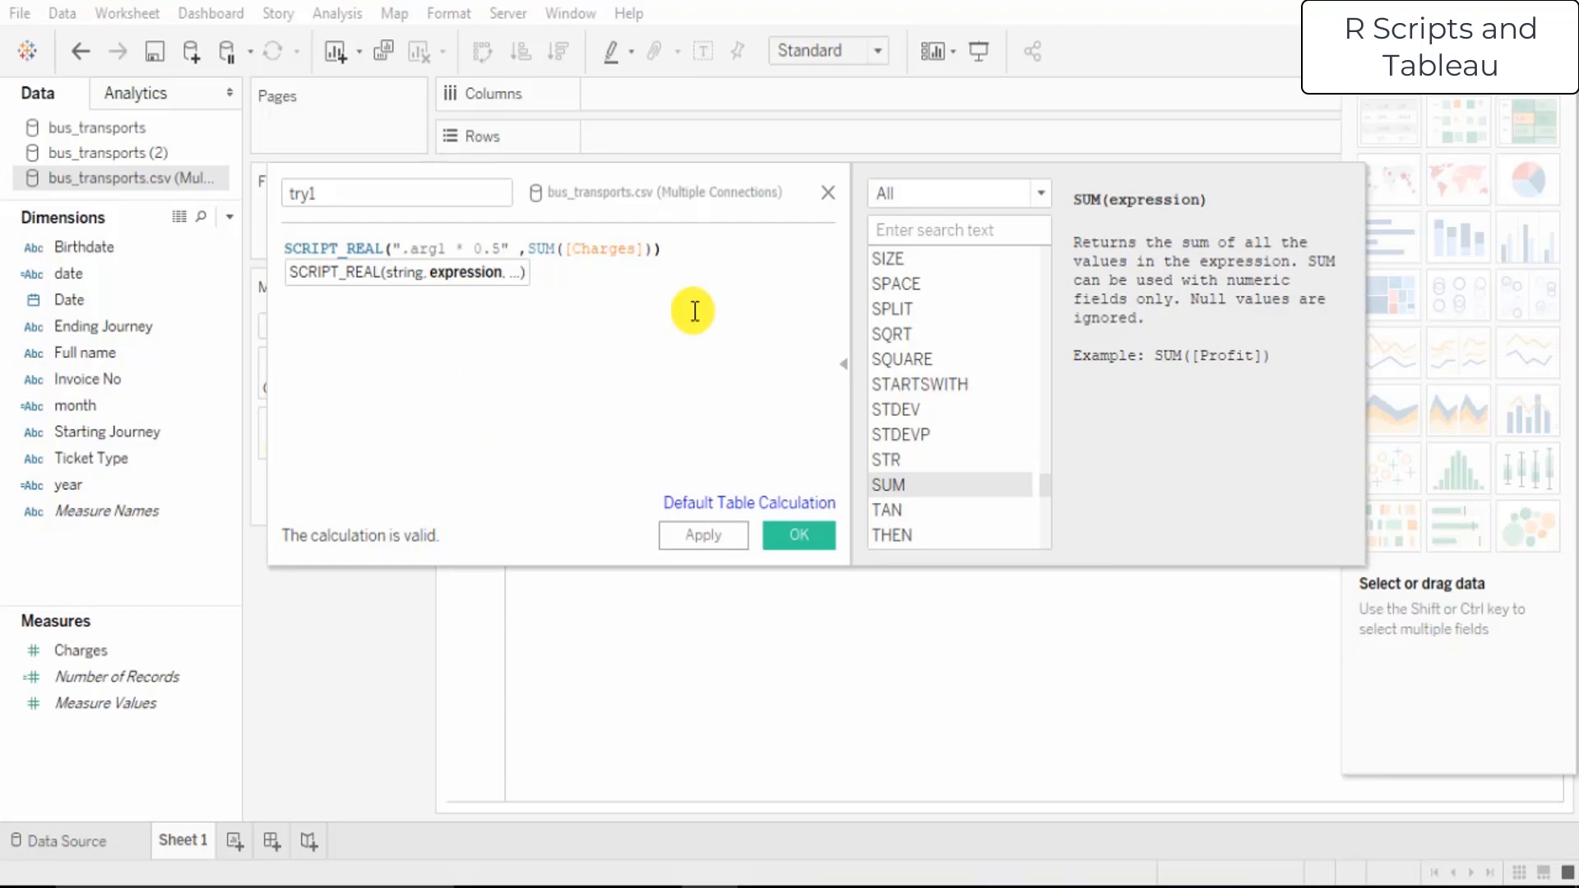
click(705, 243)
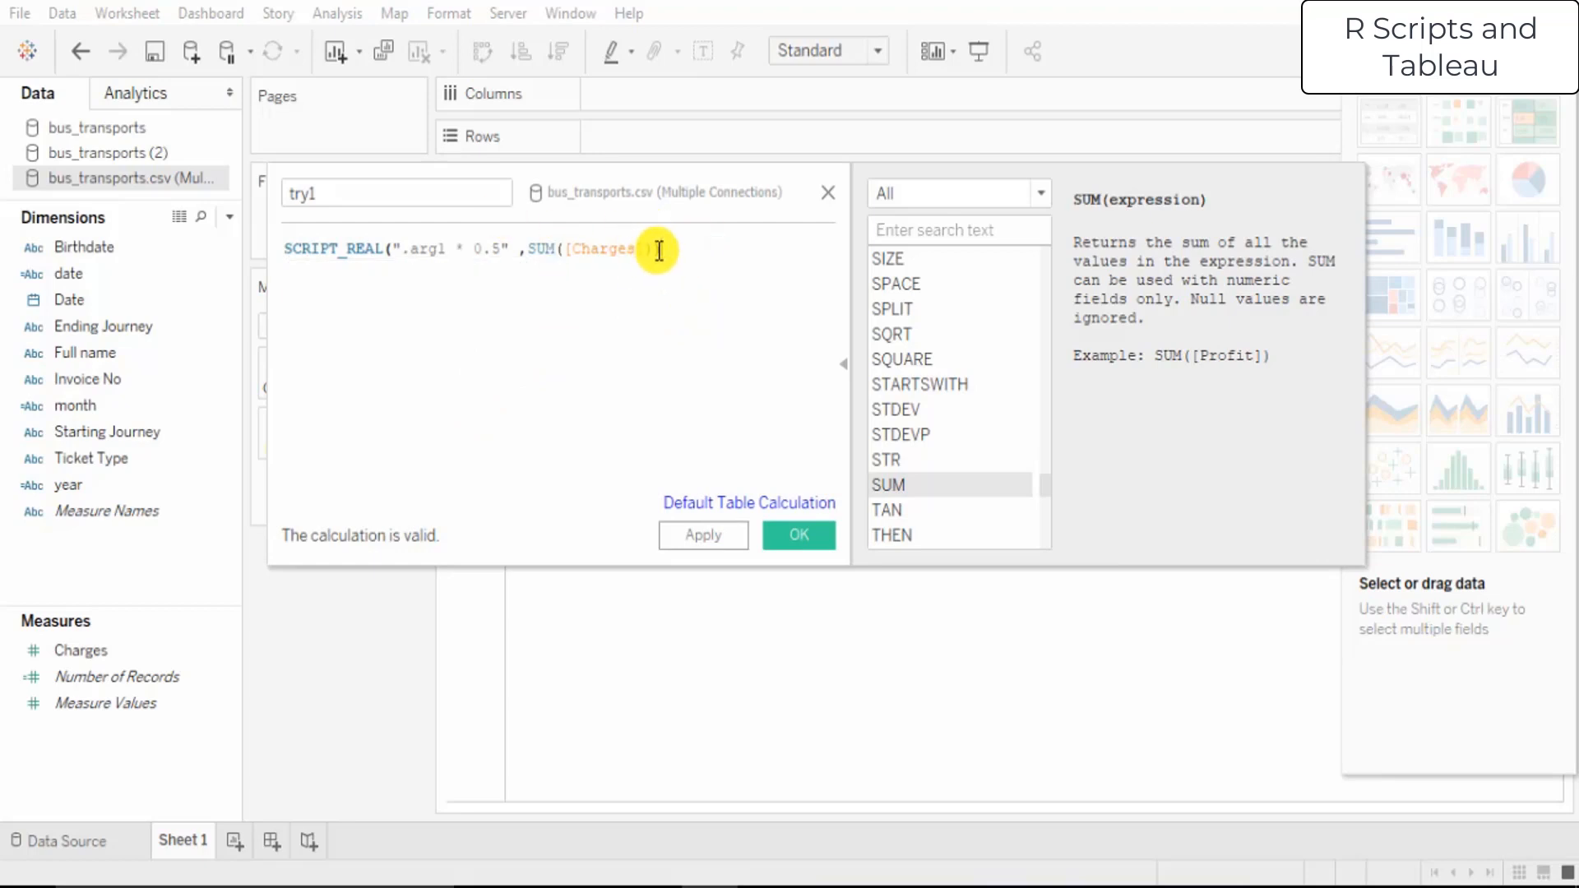
click(790, 539)
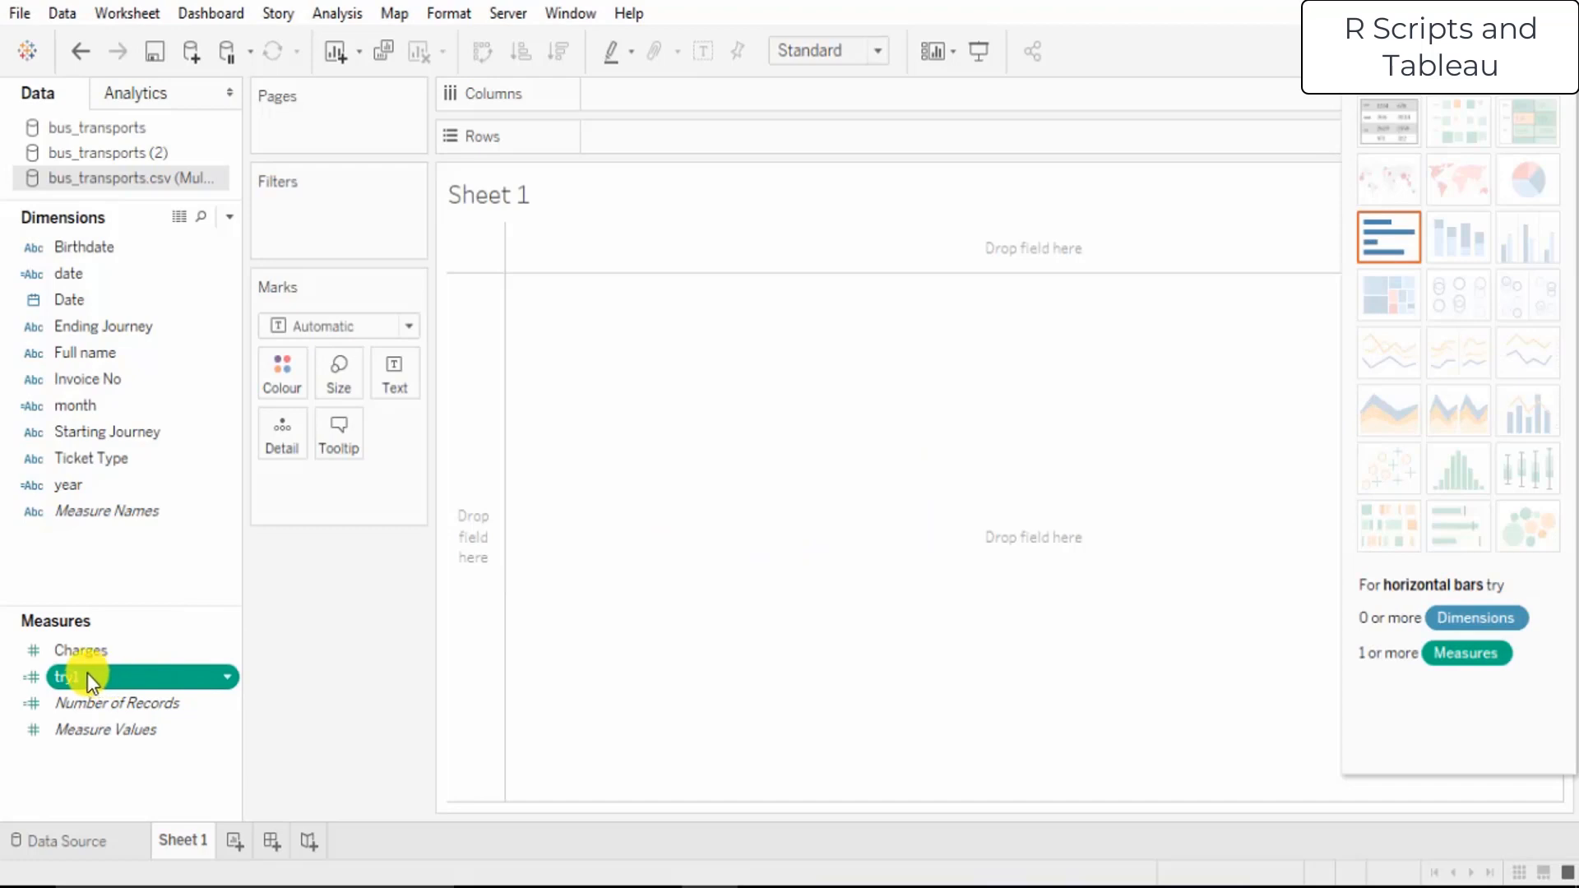
Build a line chart with YEAR(Date) on Columns and SUM(Charges) on Rows
drag(65, 308, 618, 98)
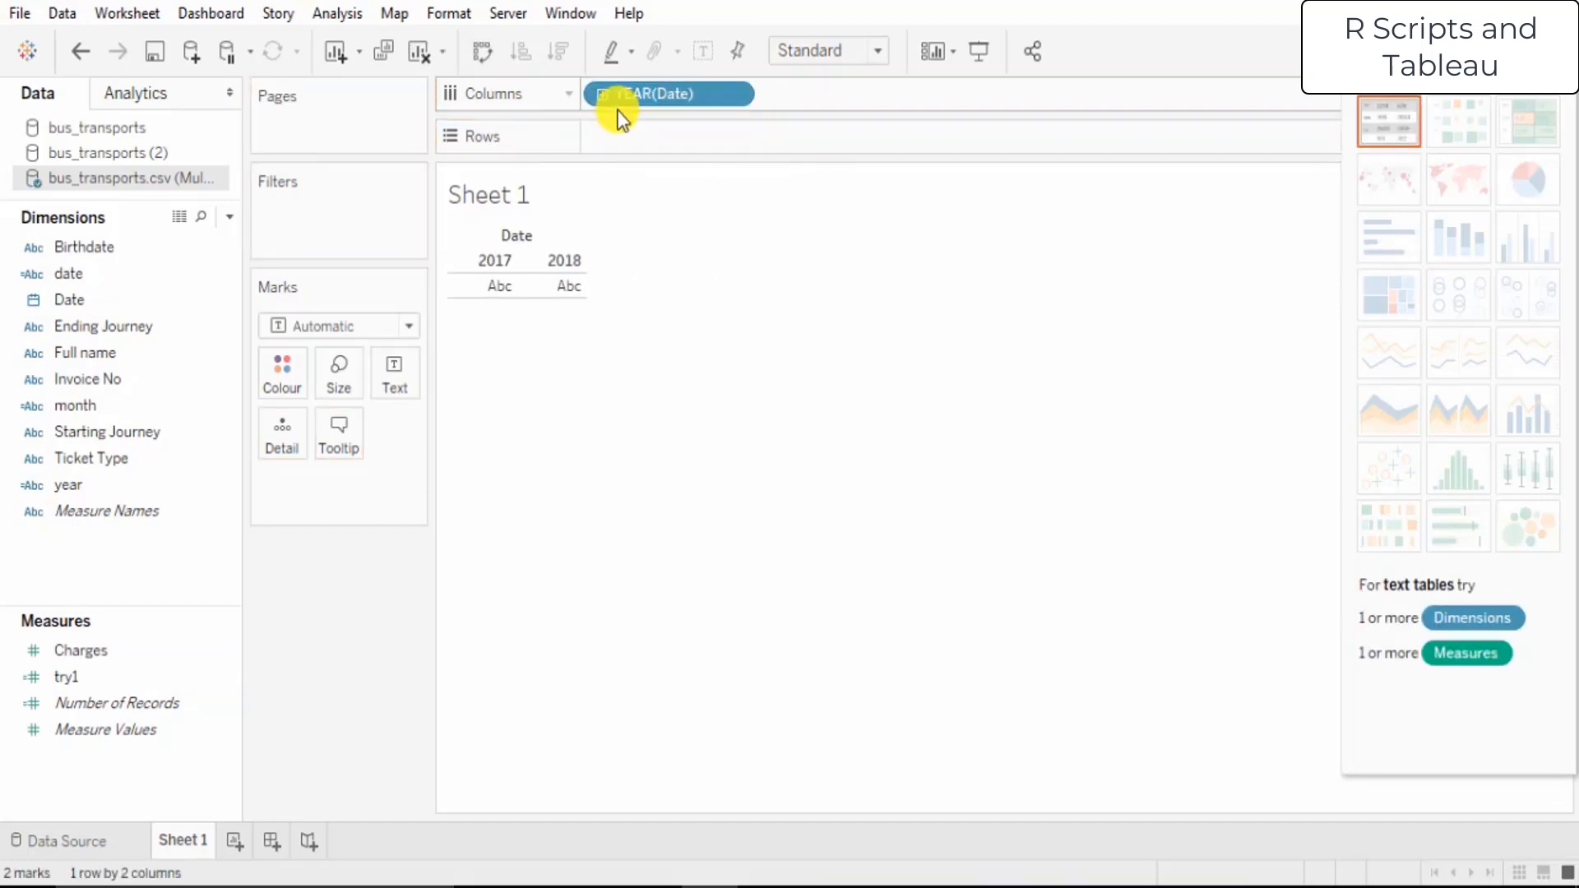
drag(103, 656, 680, 143)
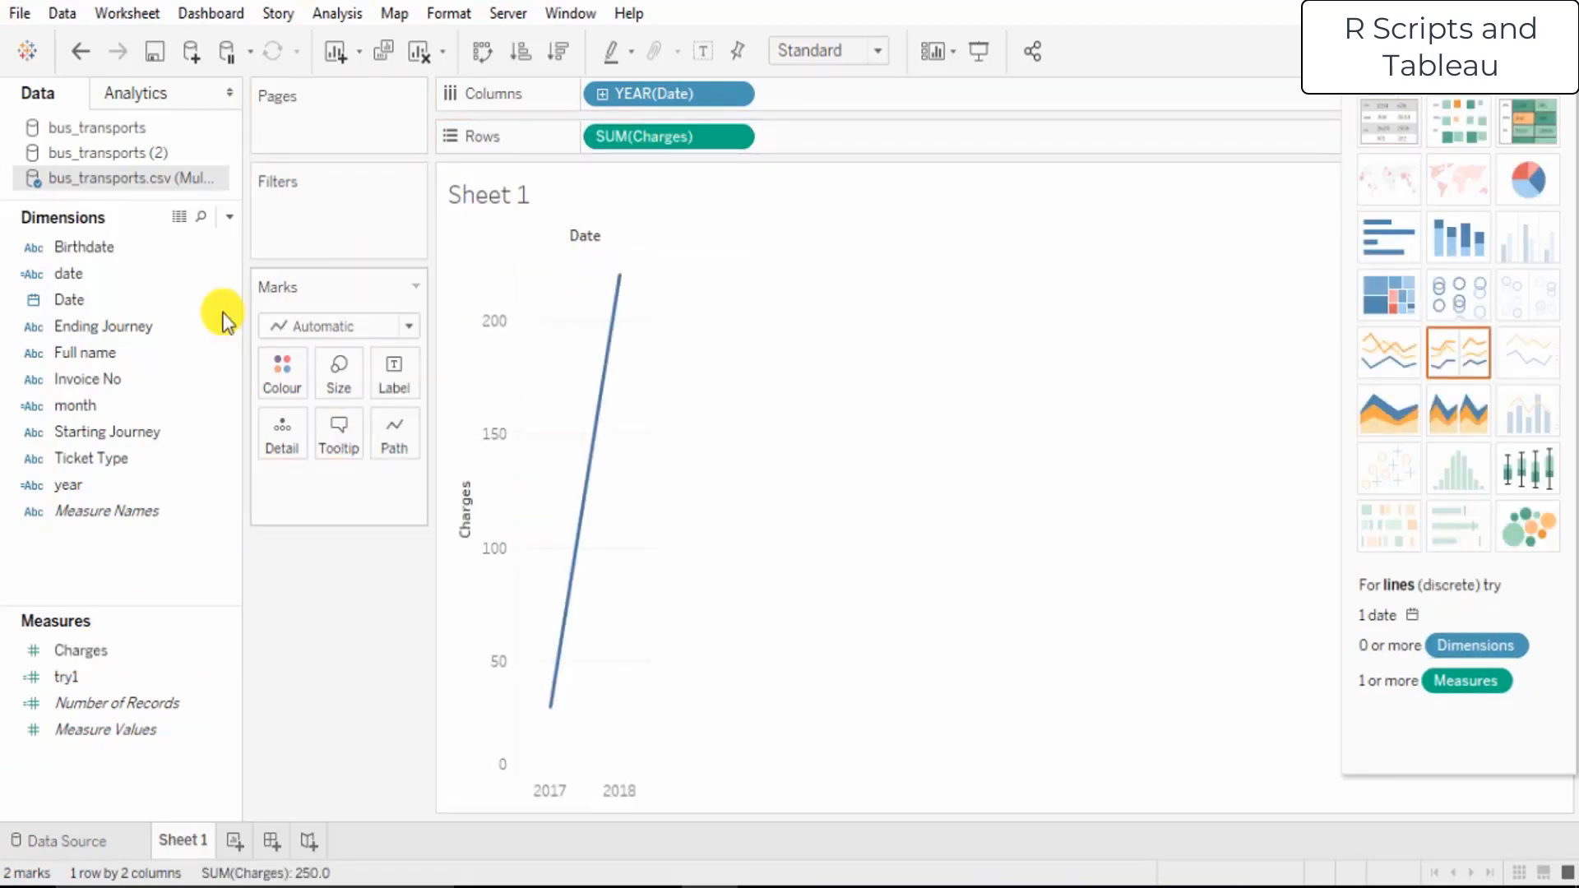
Set the mark type to Bar and break the Date field on Columns down by discrete Month instead of Year
click(405, 323)
click(354, 387)
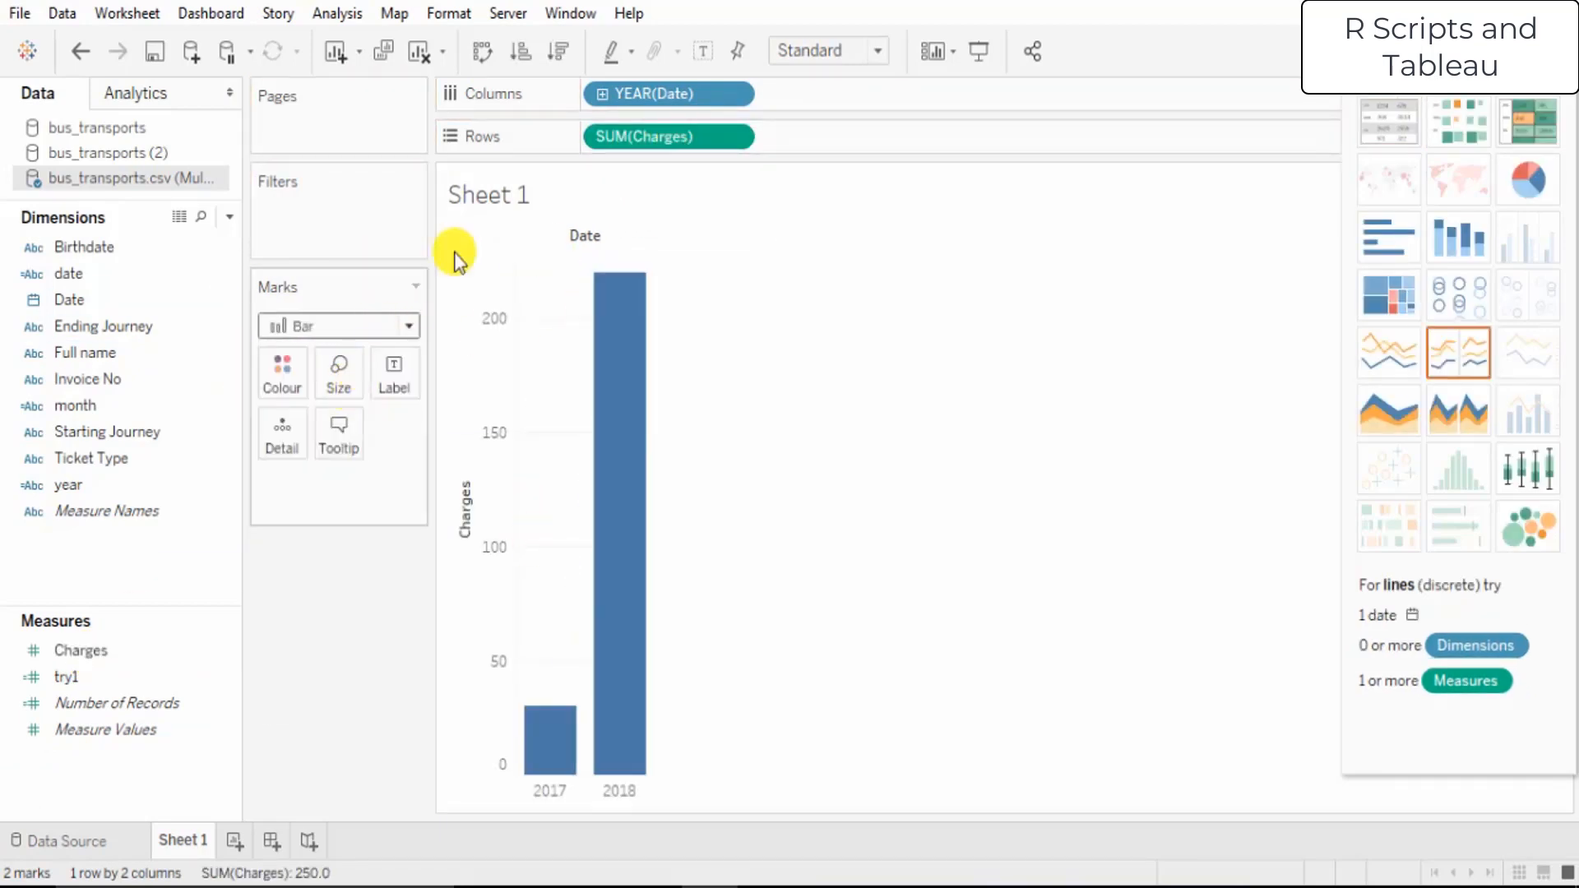
right_click(620, 96)
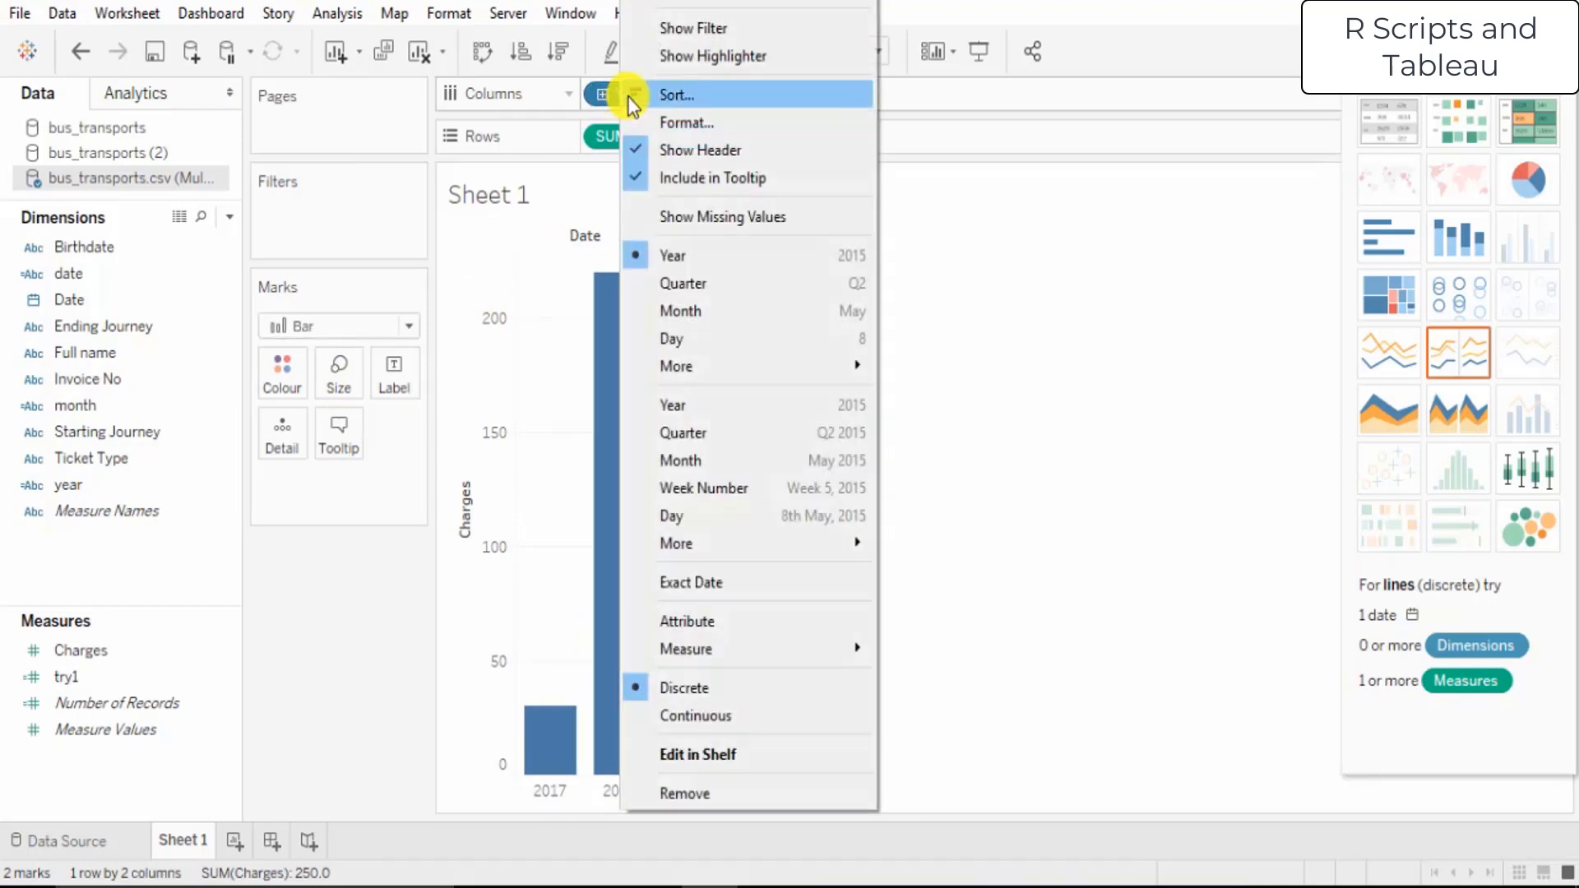
click(695, 311)
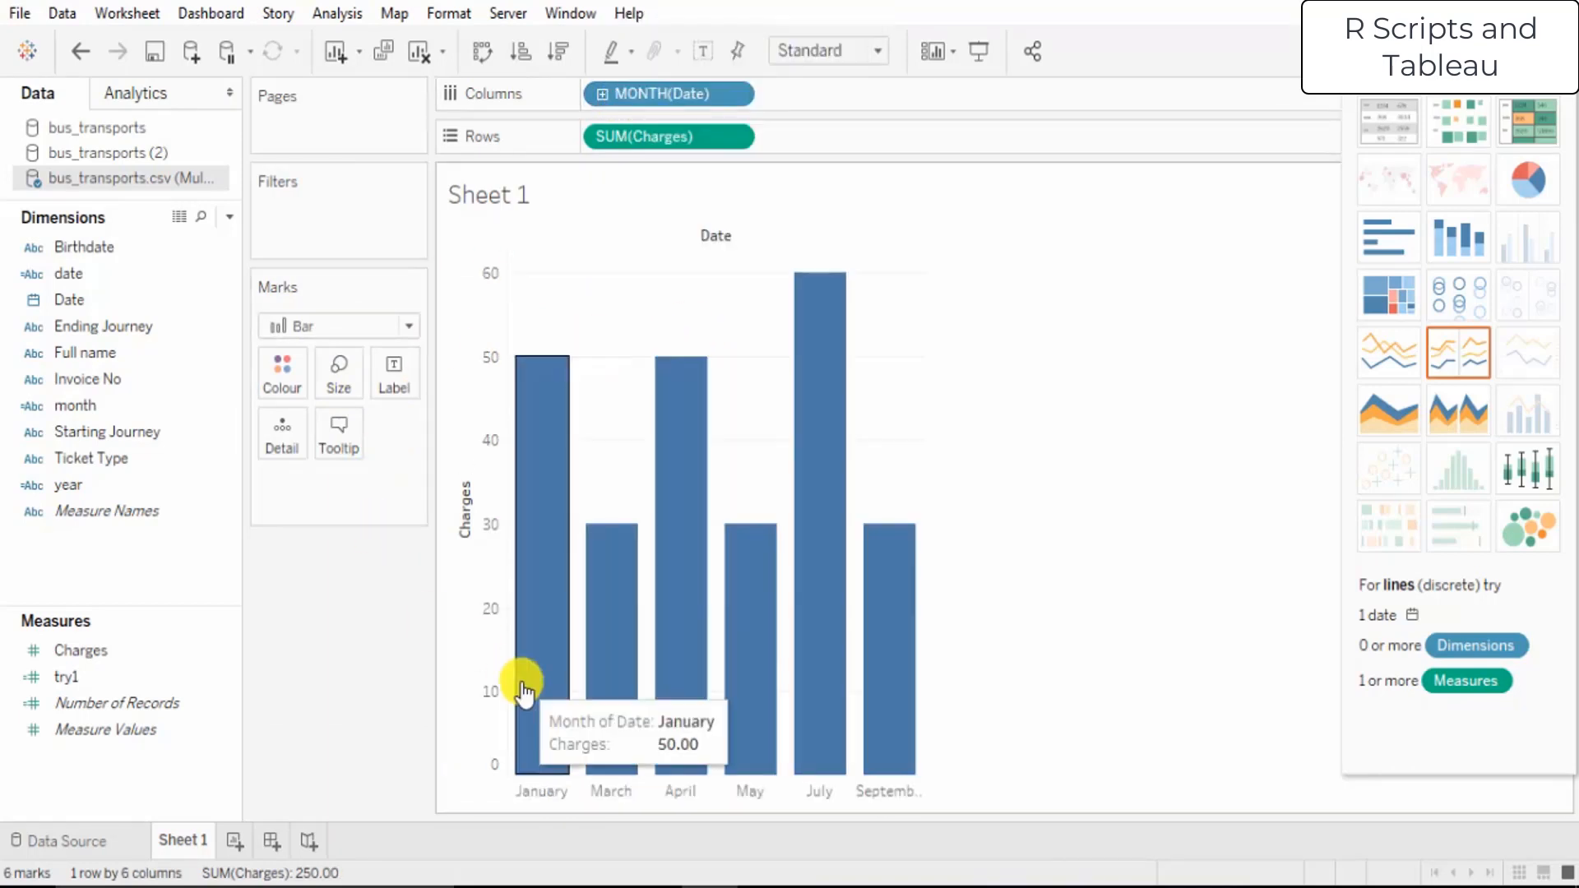
Add the try1 calculated field to Rows after SUM(Charges) and check both values for the January bar
drag(97, 683, 827, 148)
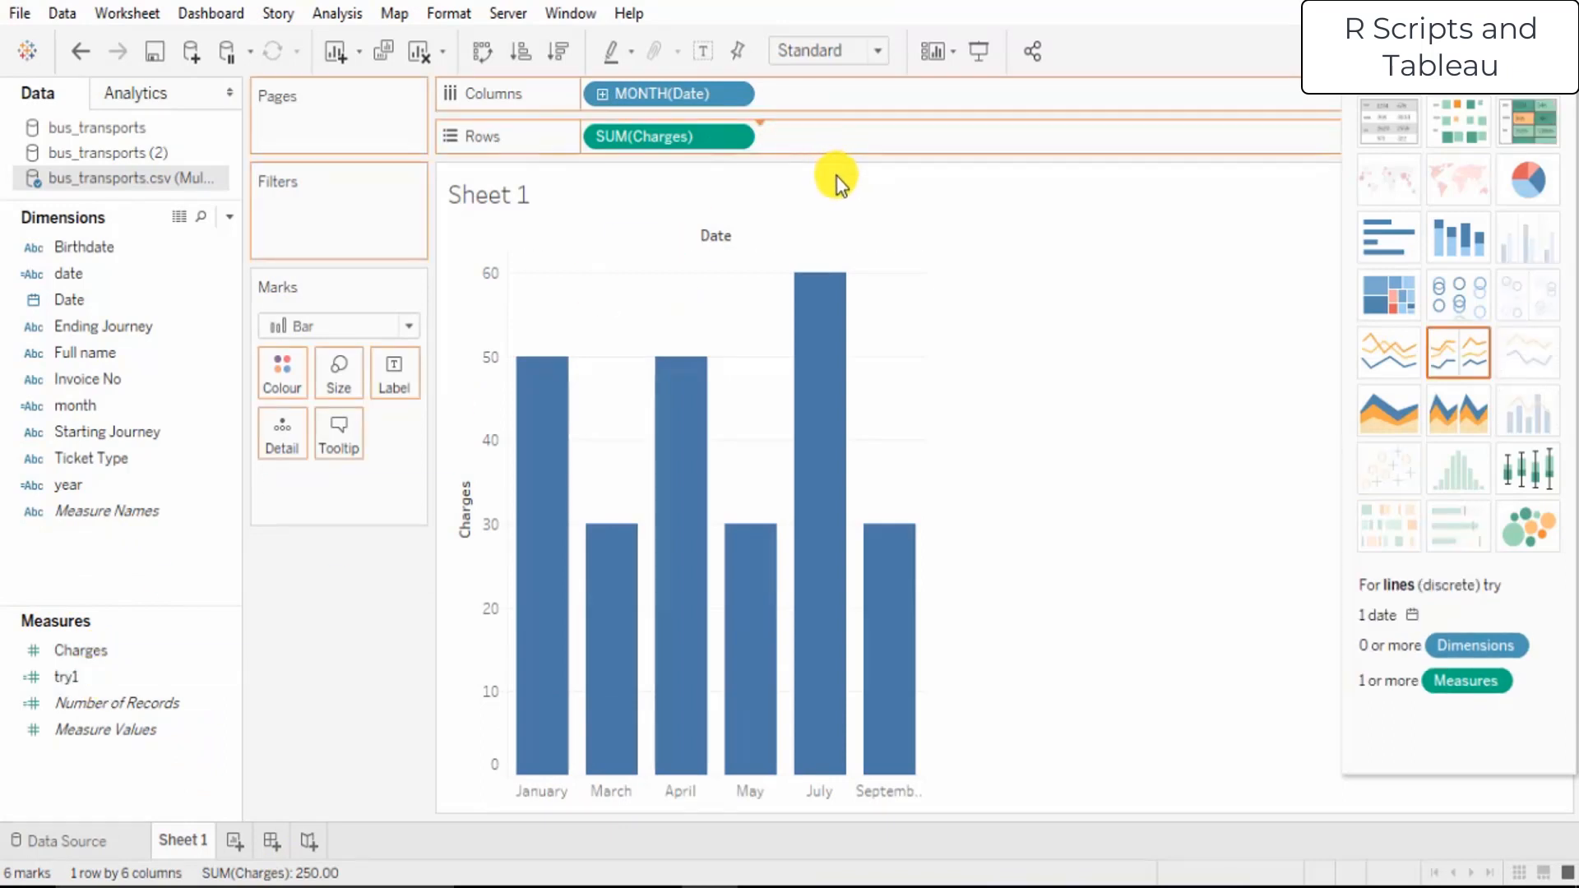
double_click(80, 680)
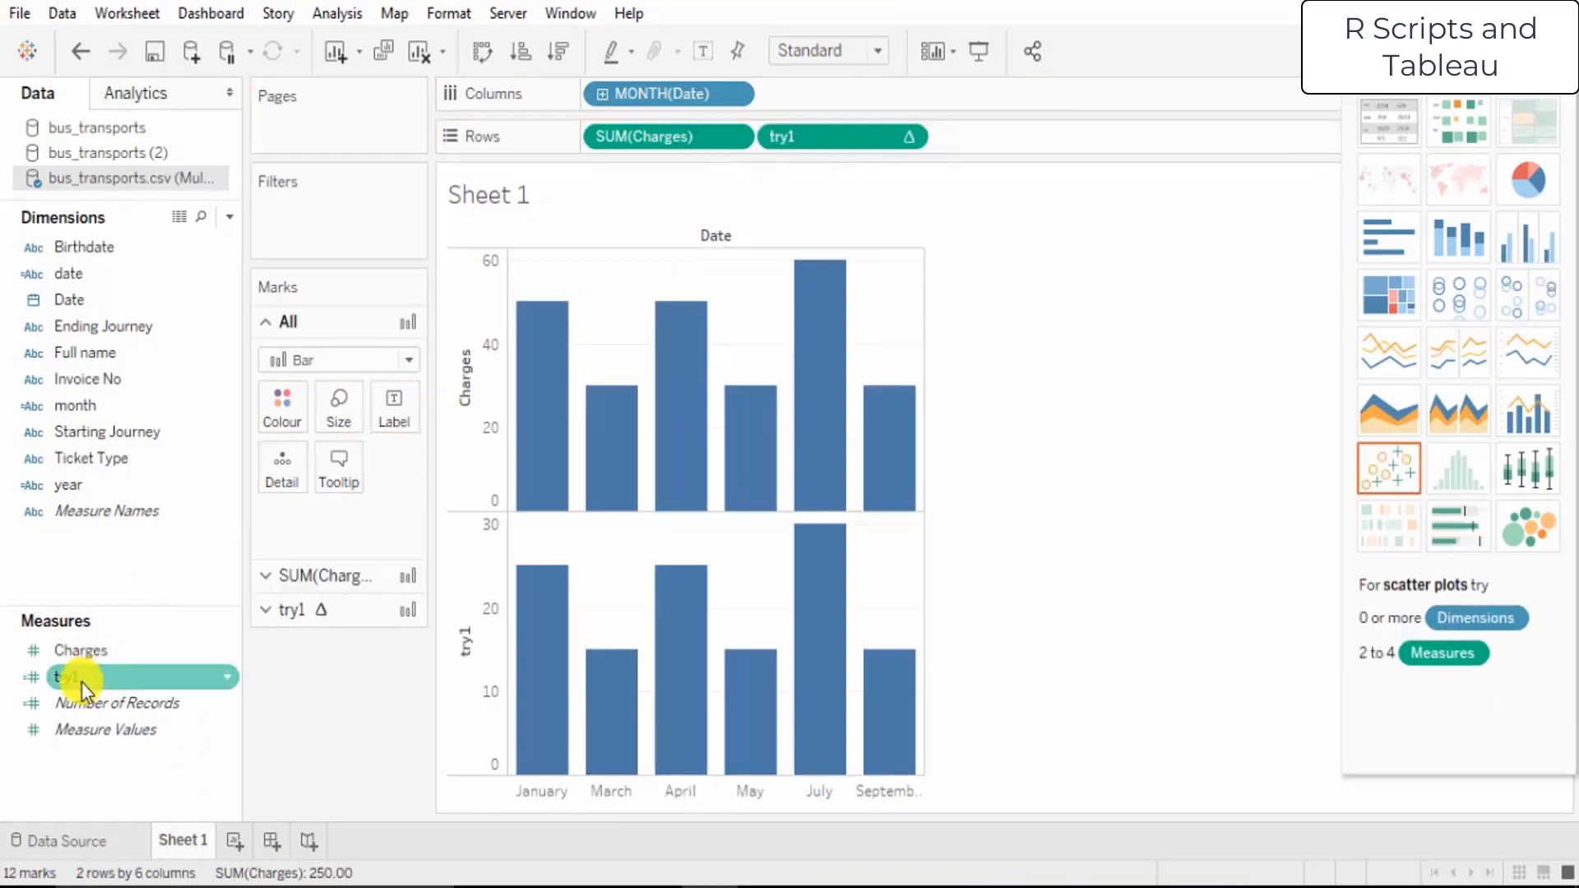
mouse_move(539, 756)
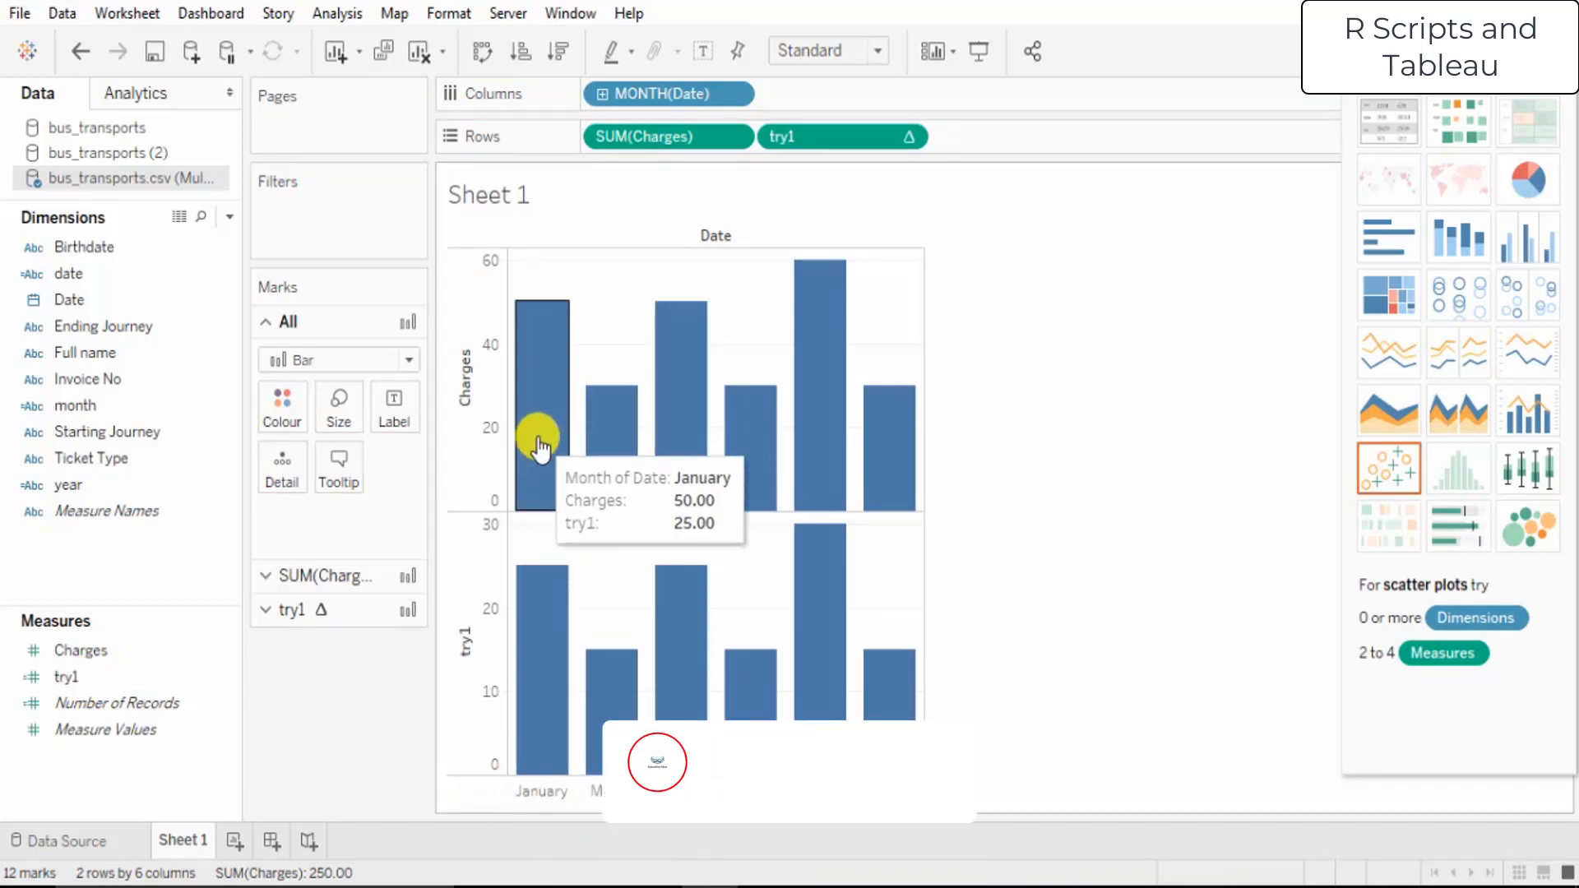
Move try1 from Rows to Colour so it shades the monthly Charges bars
drag(815, 136, 283, 403)
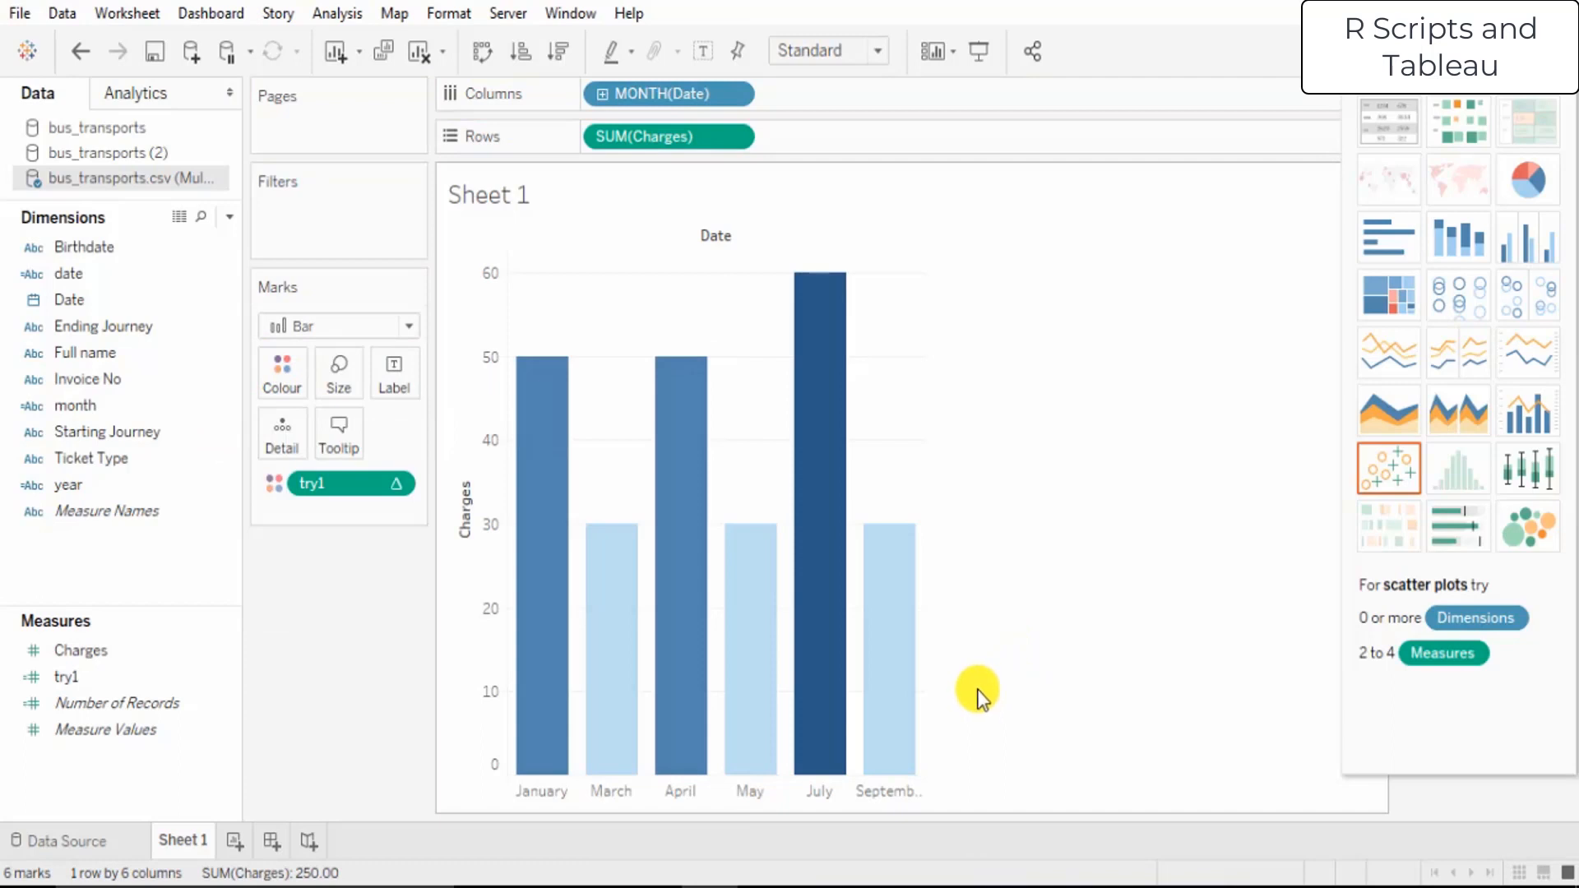
mouse_move(877, 704)
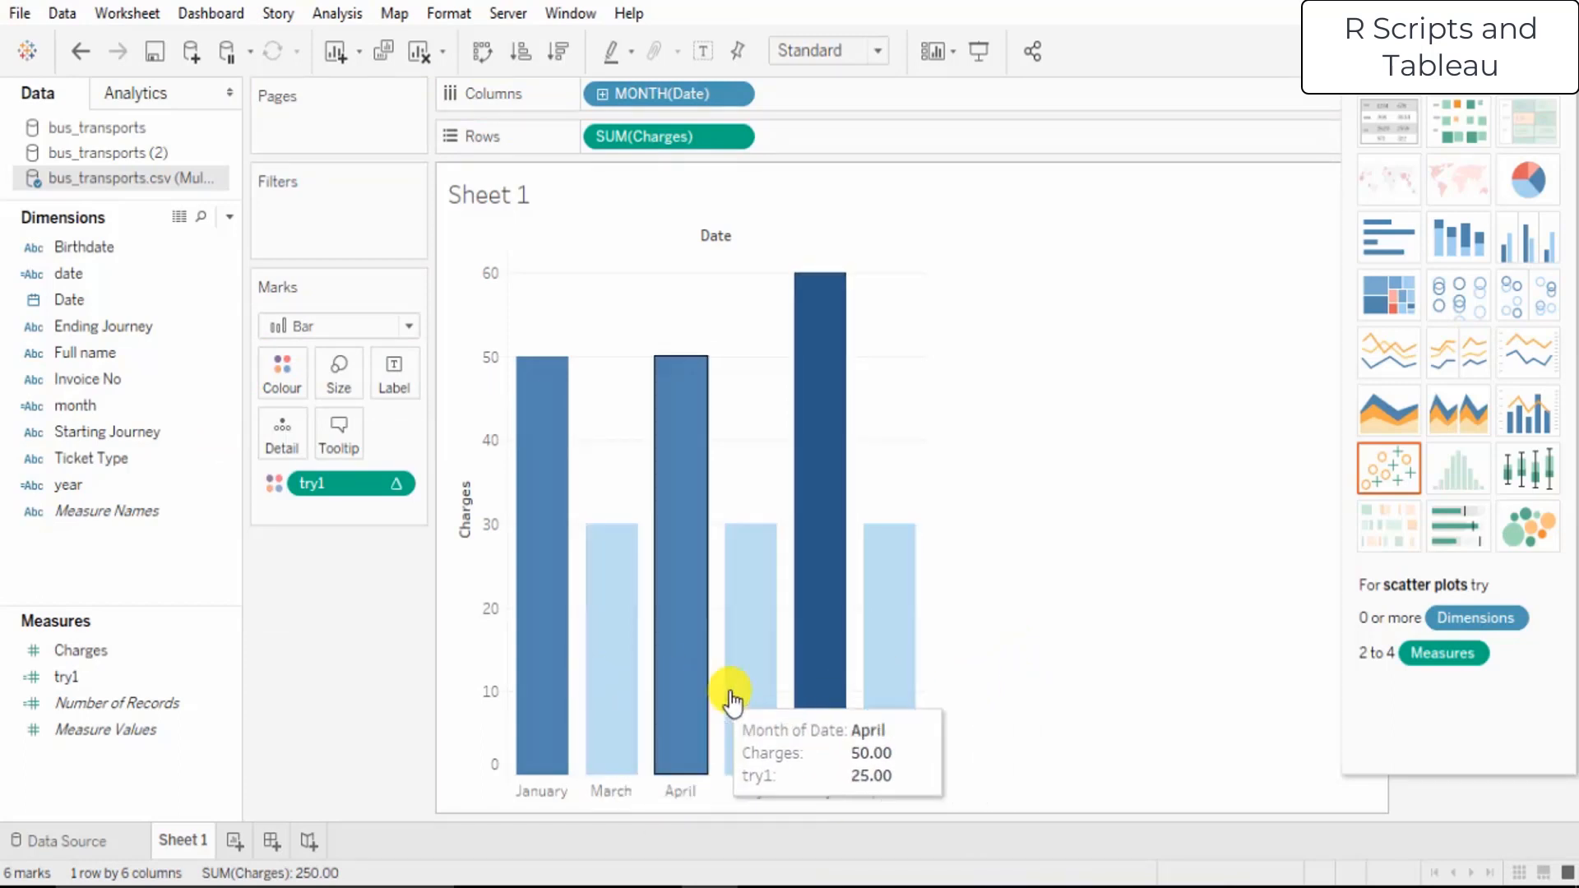
click(159, 430)
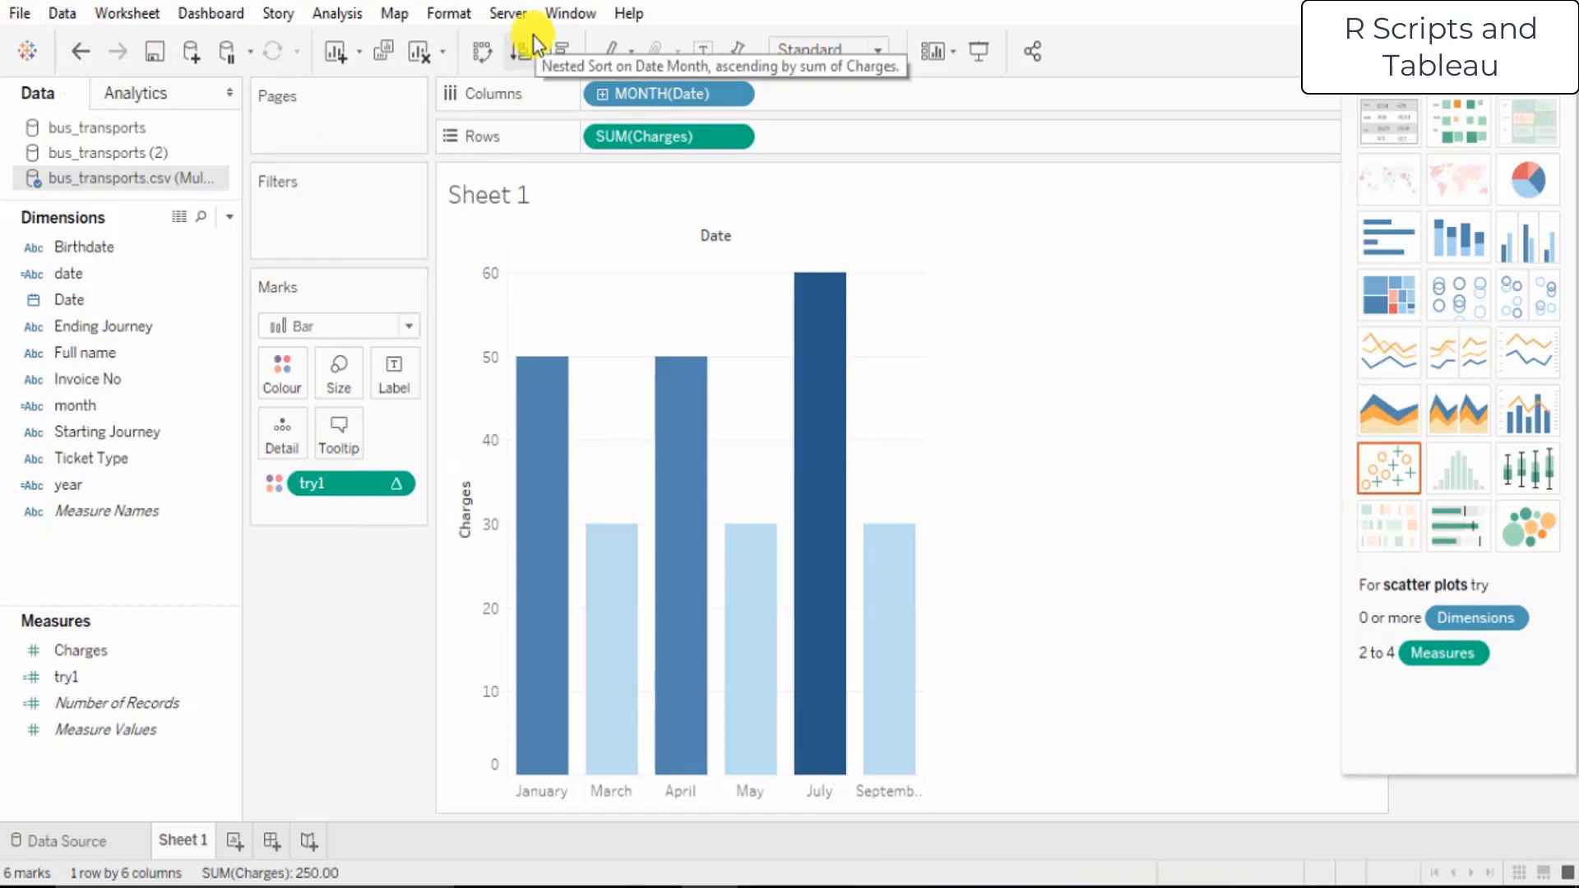
Change the mark type of the monthly Charges chart to Circle
click(408, 326)
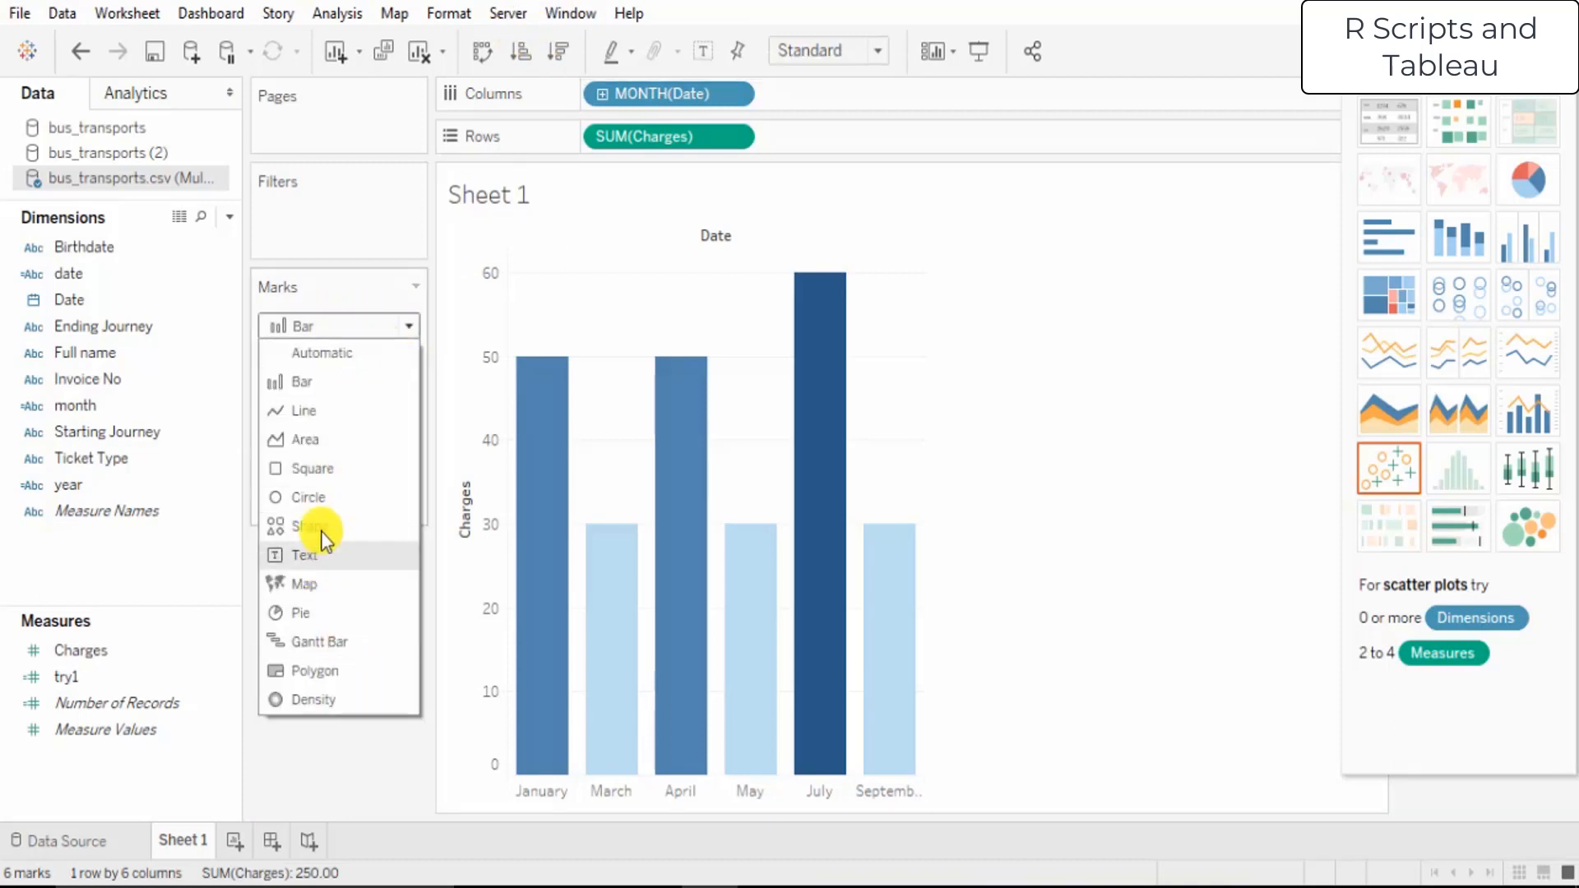
click(328, 496)
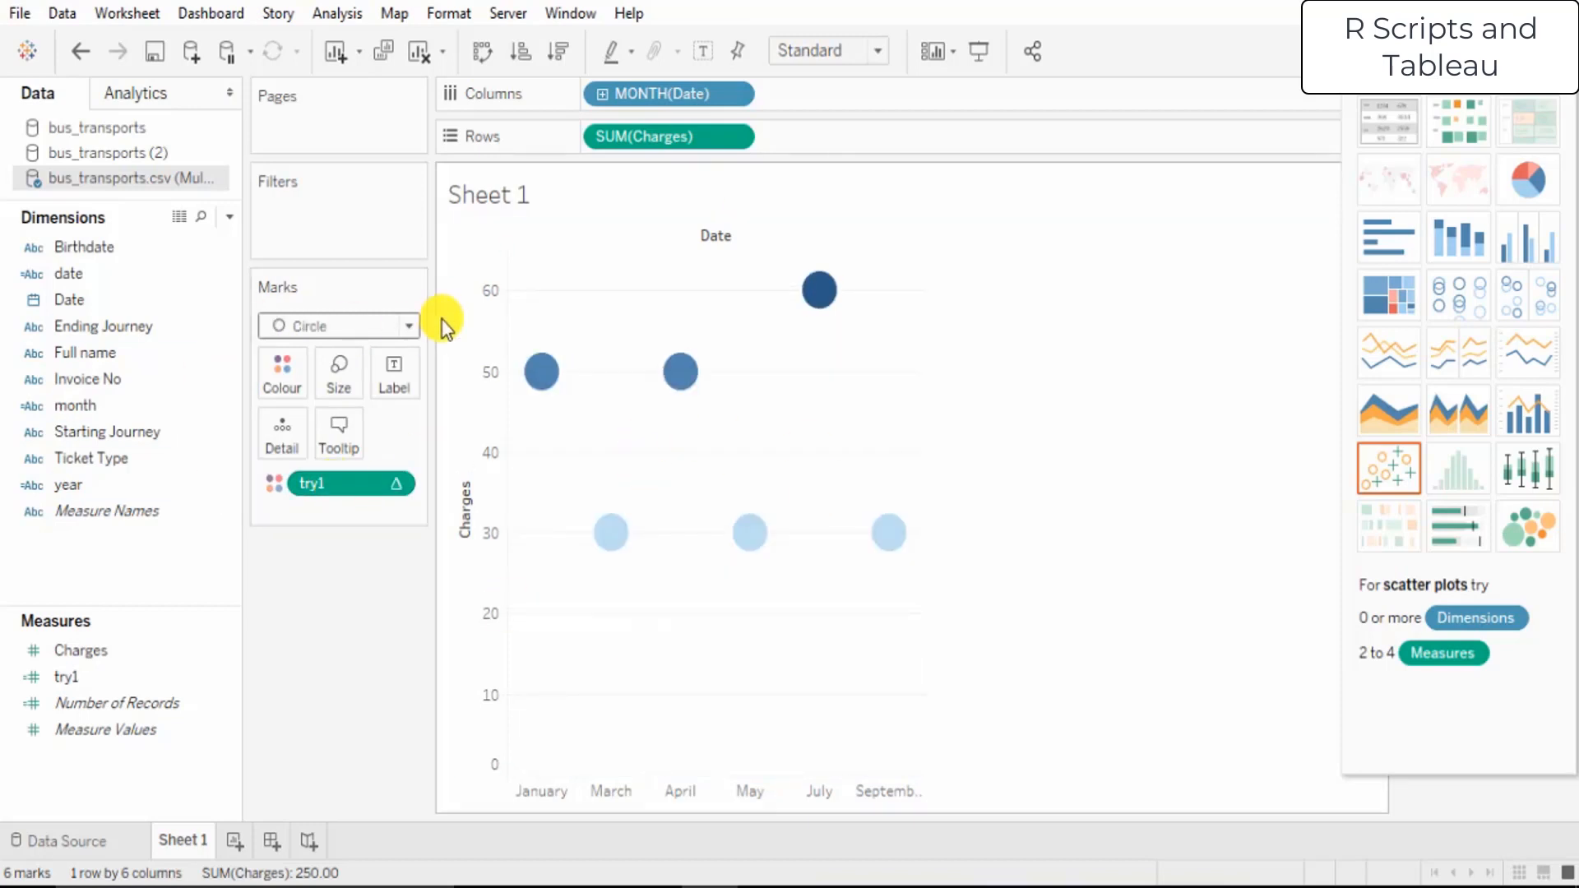
click(402, 330)
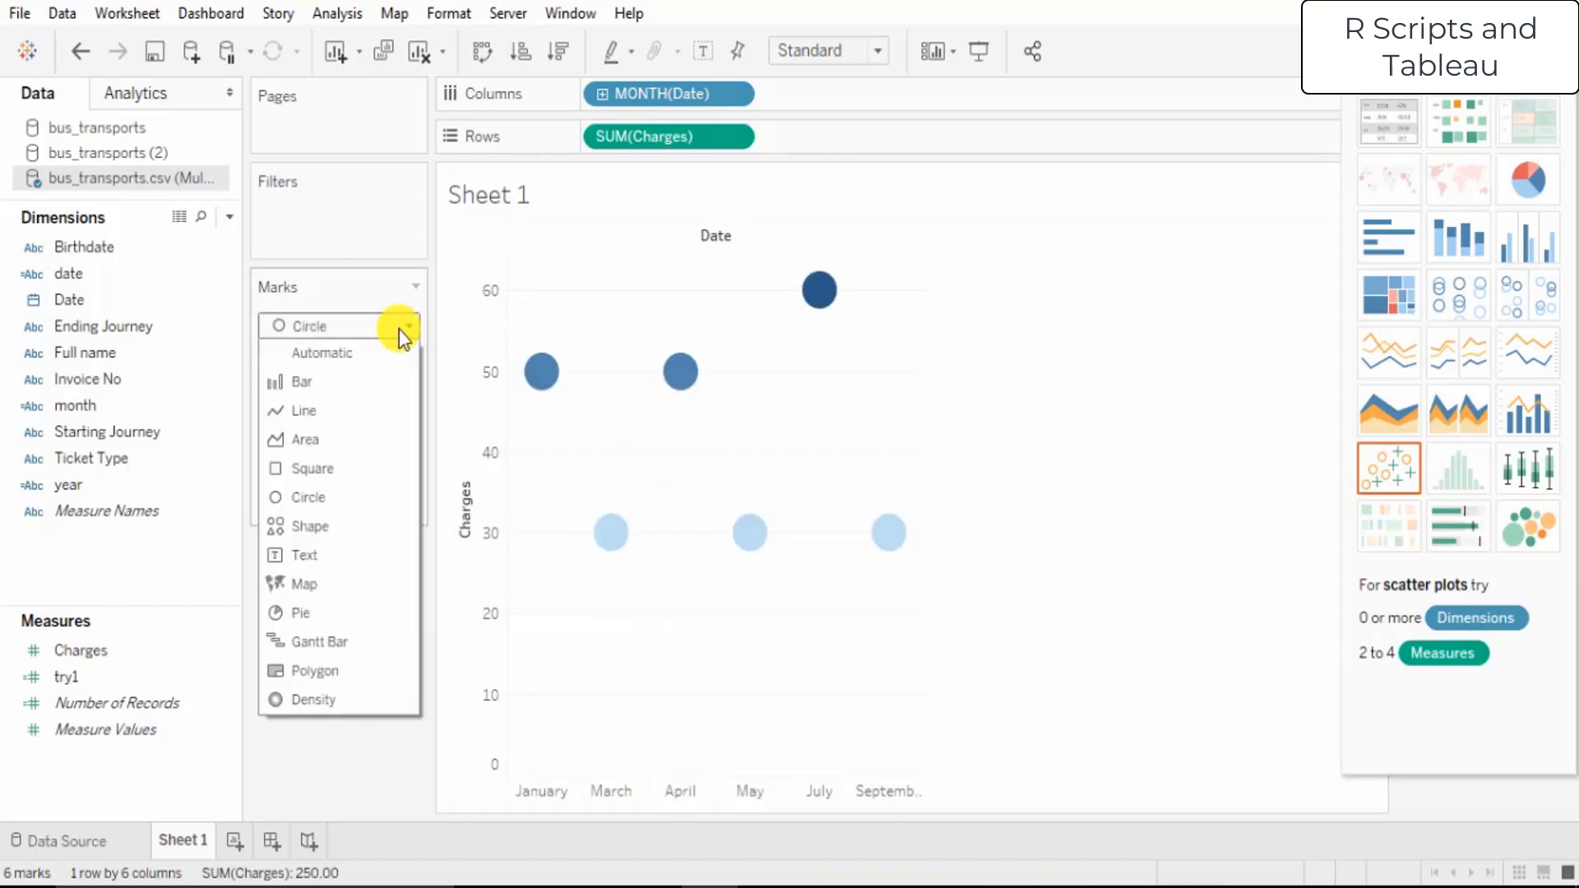
click(347, 731)
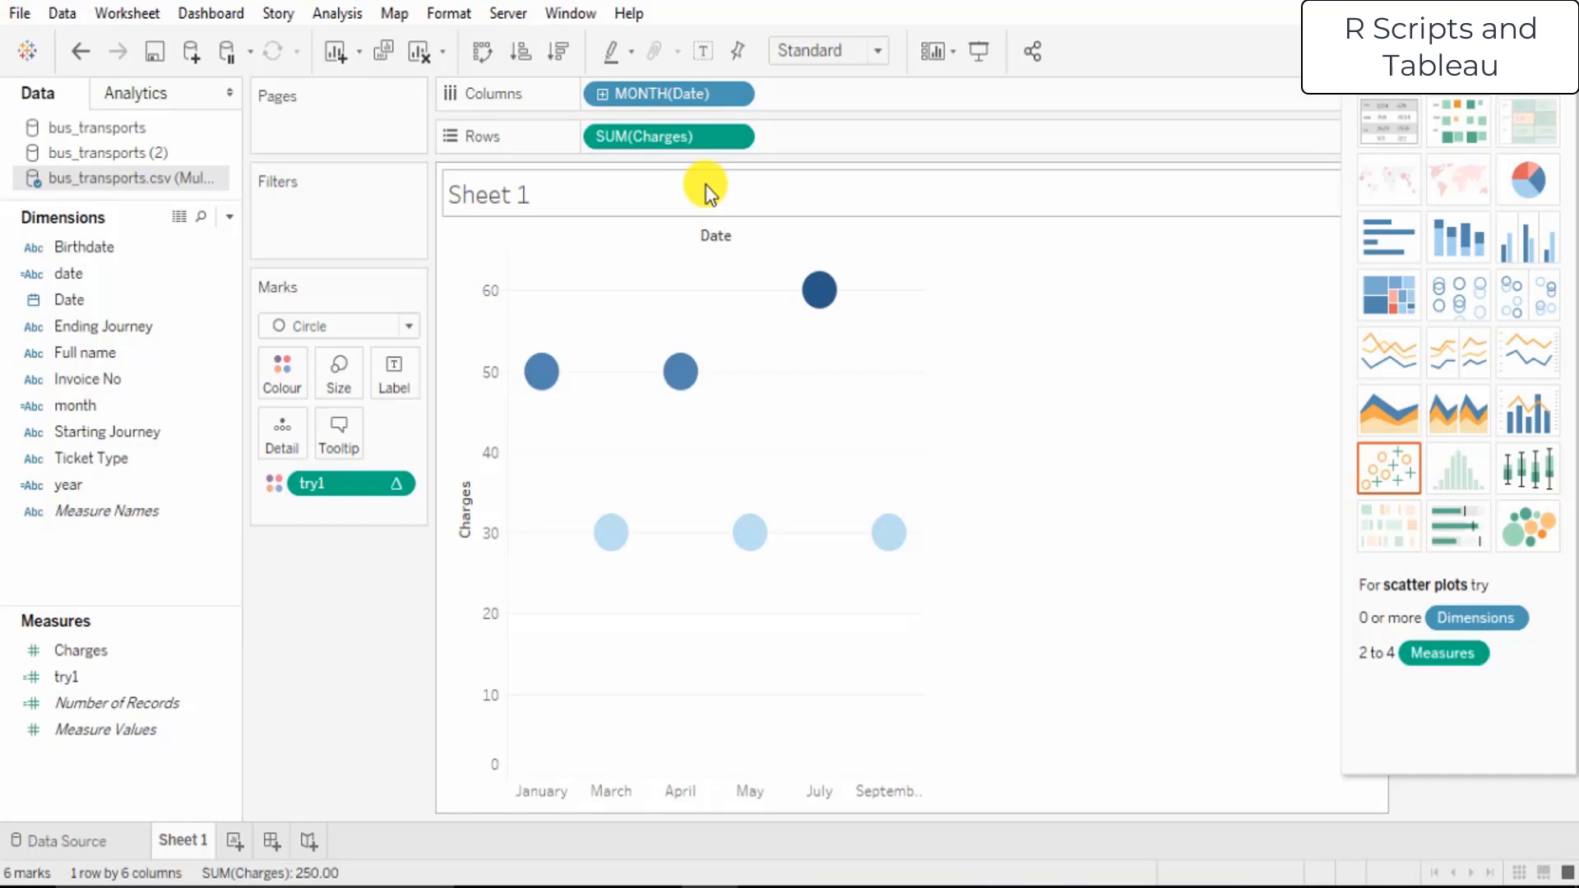
Plot SUM(Charges) on Rows against DAY(Date) alone on Columns, with try1 taken off Colour
drag(702, 134, 598, 100)
click(604, 97)
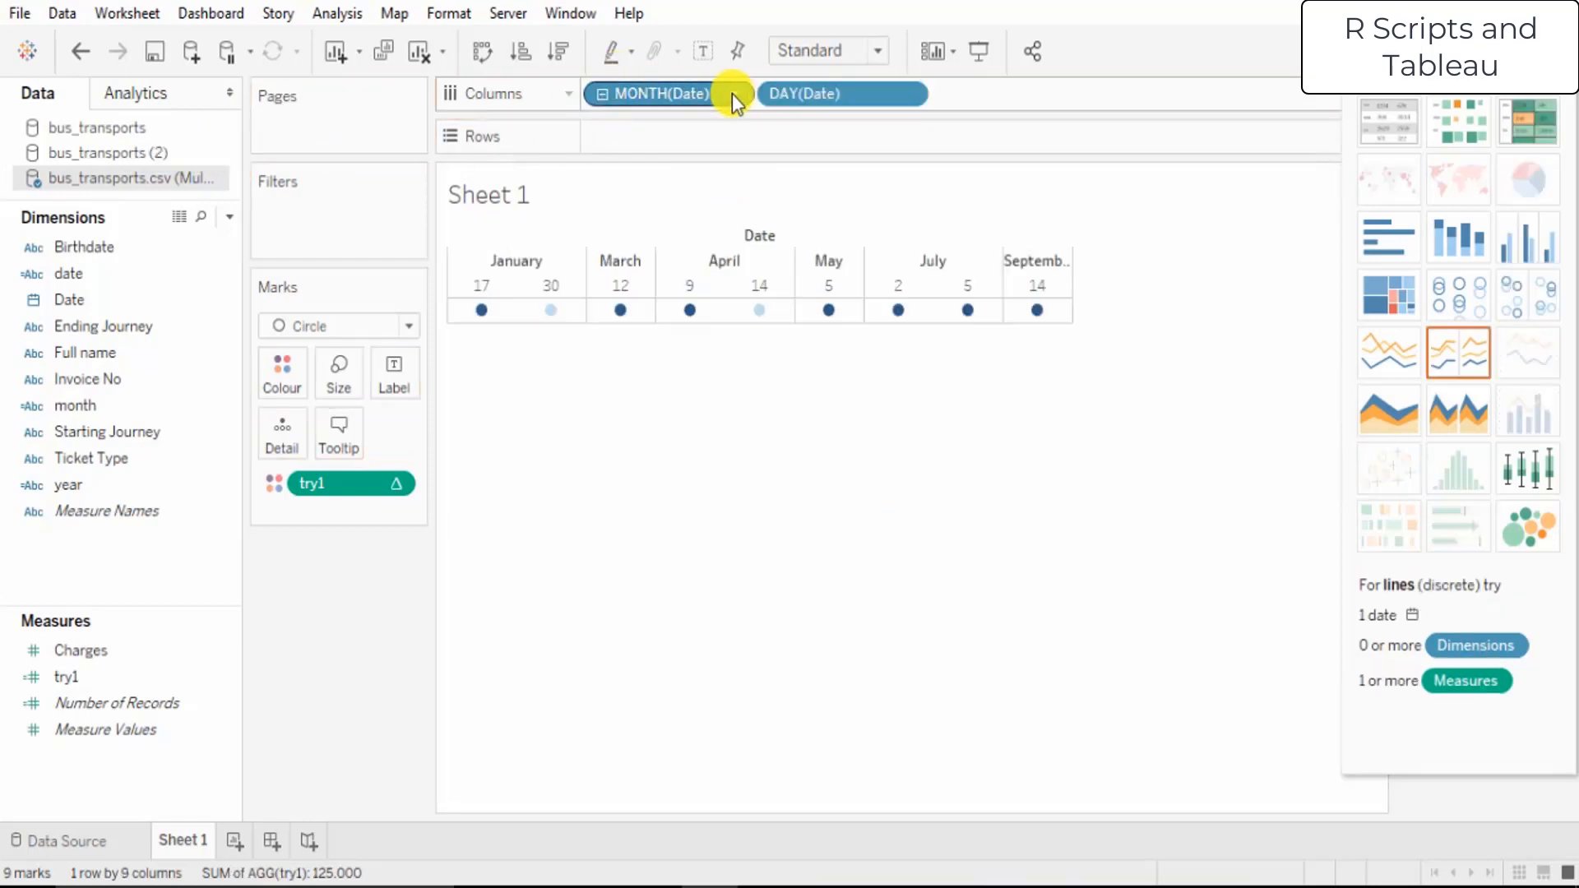
click(733, 94)
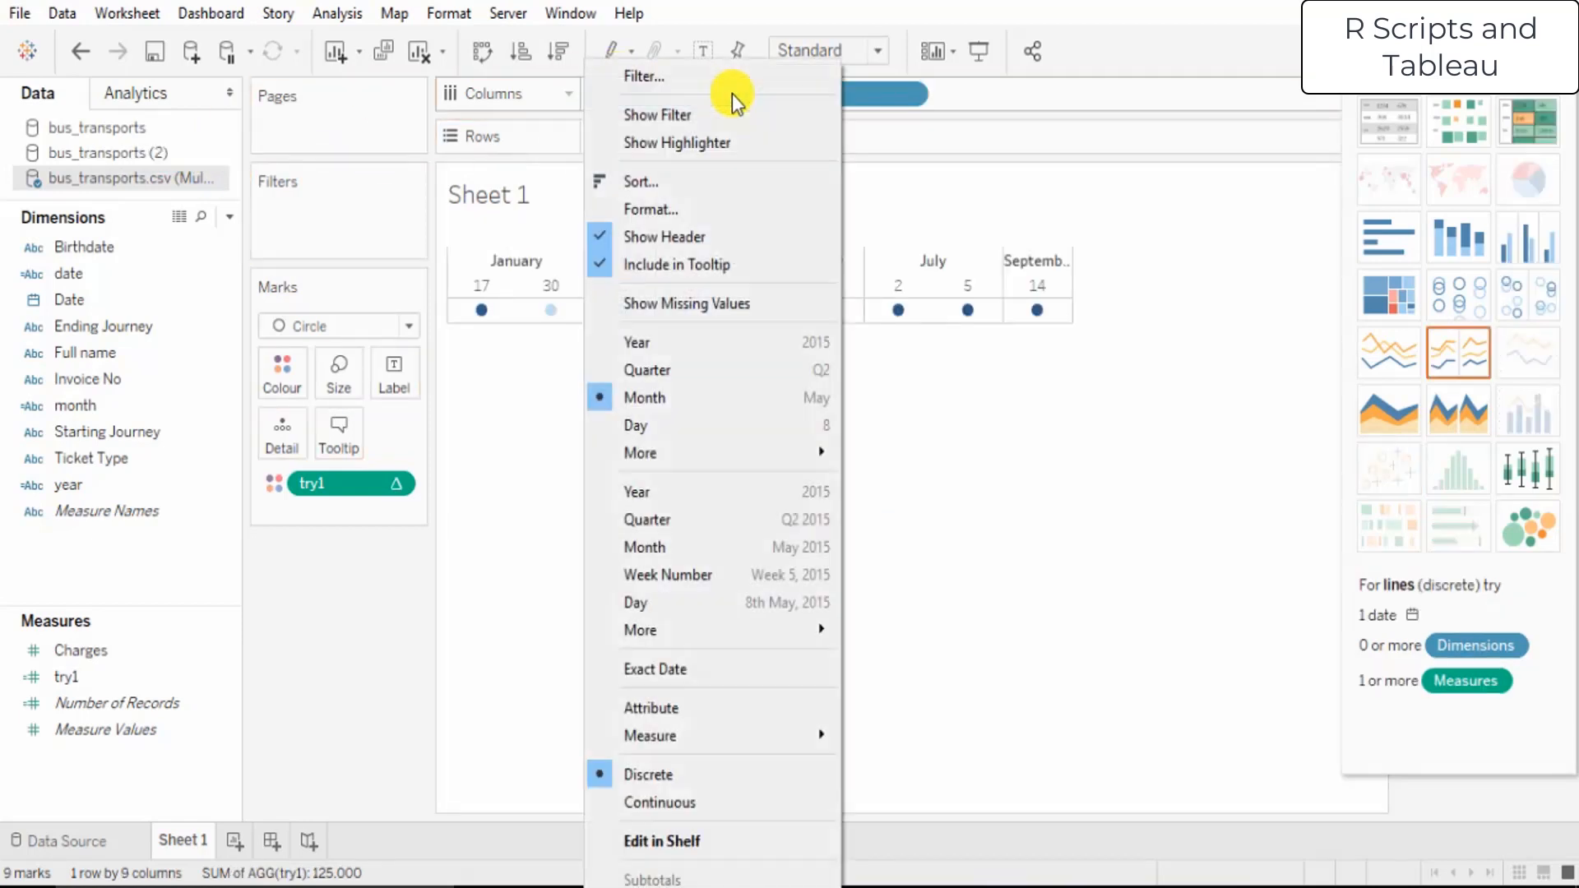
click(658, 426)
drag(846, 91, 561, 598)
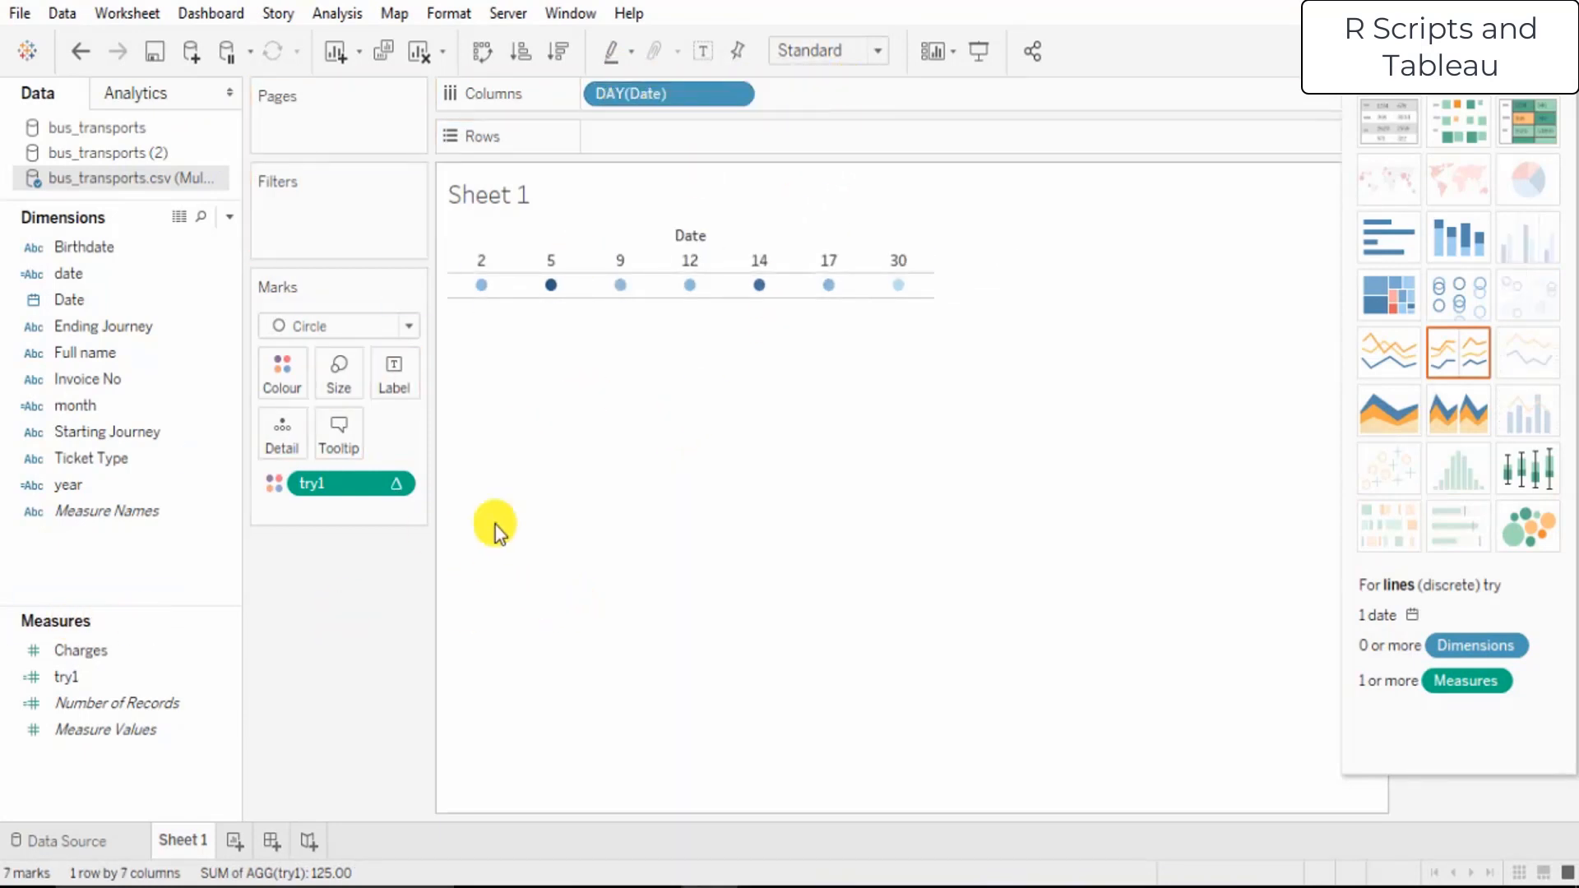
drag(337, 495, 682, 148)
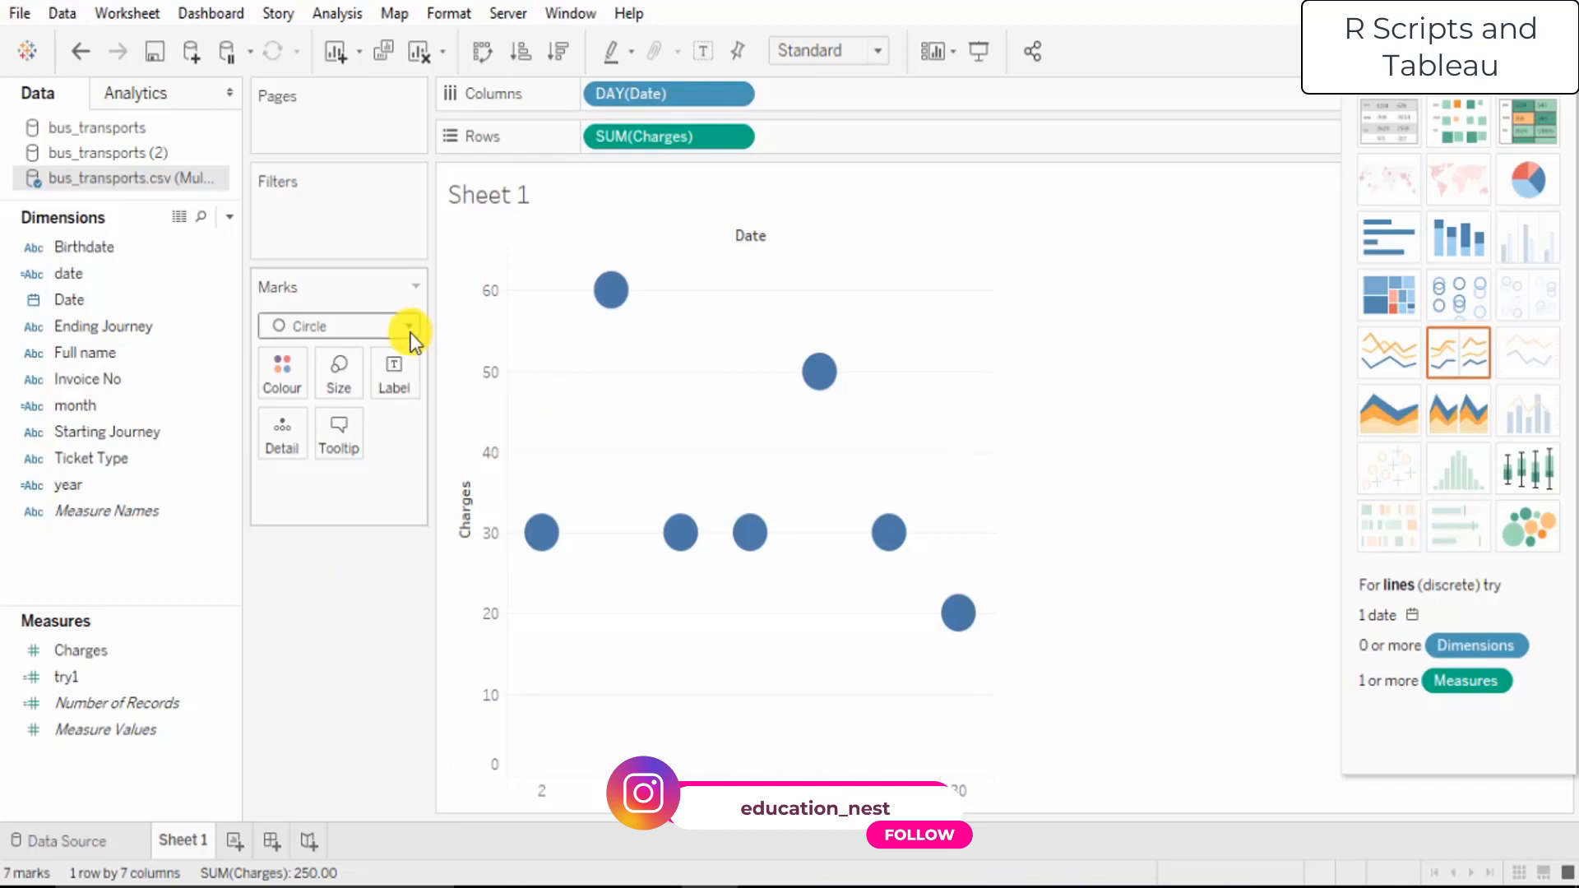
Shrink the circle marks and try colouring them by try1, removing the field from Colour again
click(338, 377)
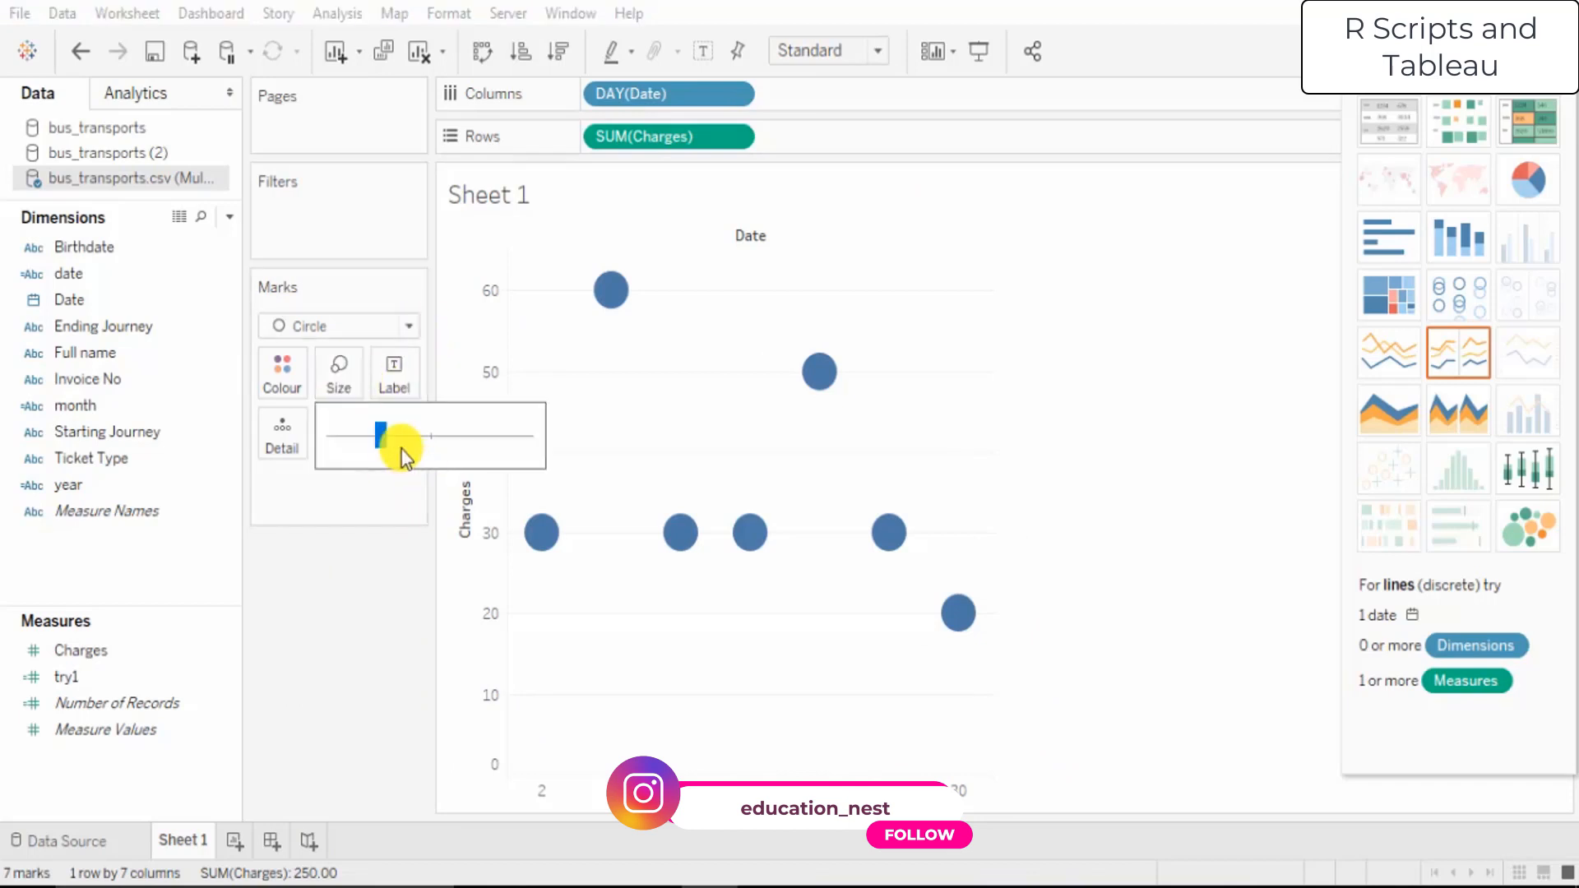
click(347, 442)
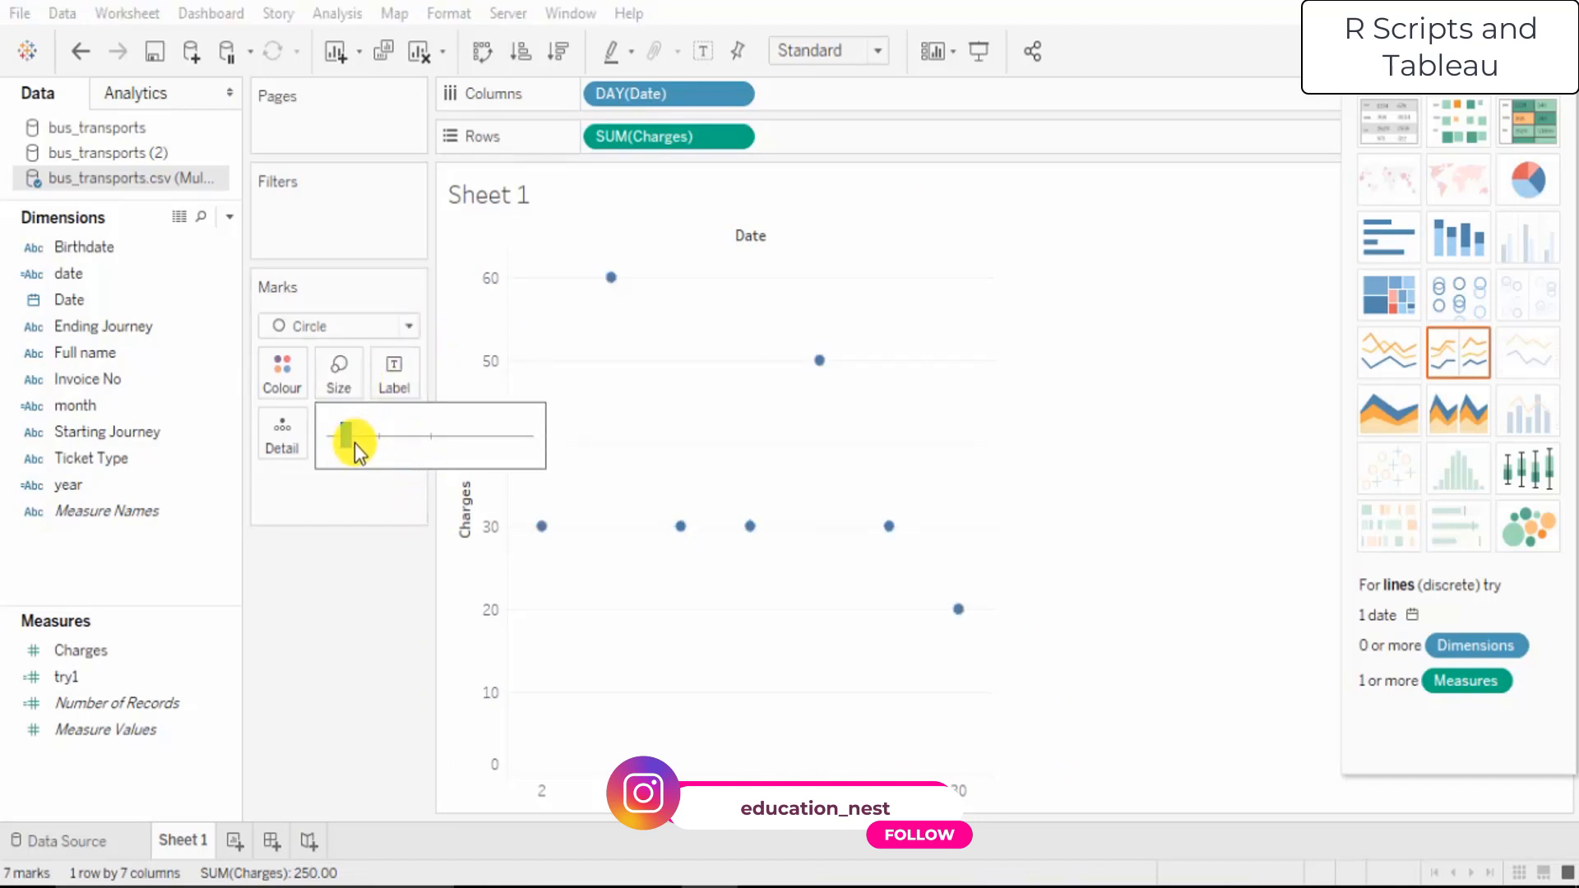
click(362, 655)
drag(76, 703, 279, 375)
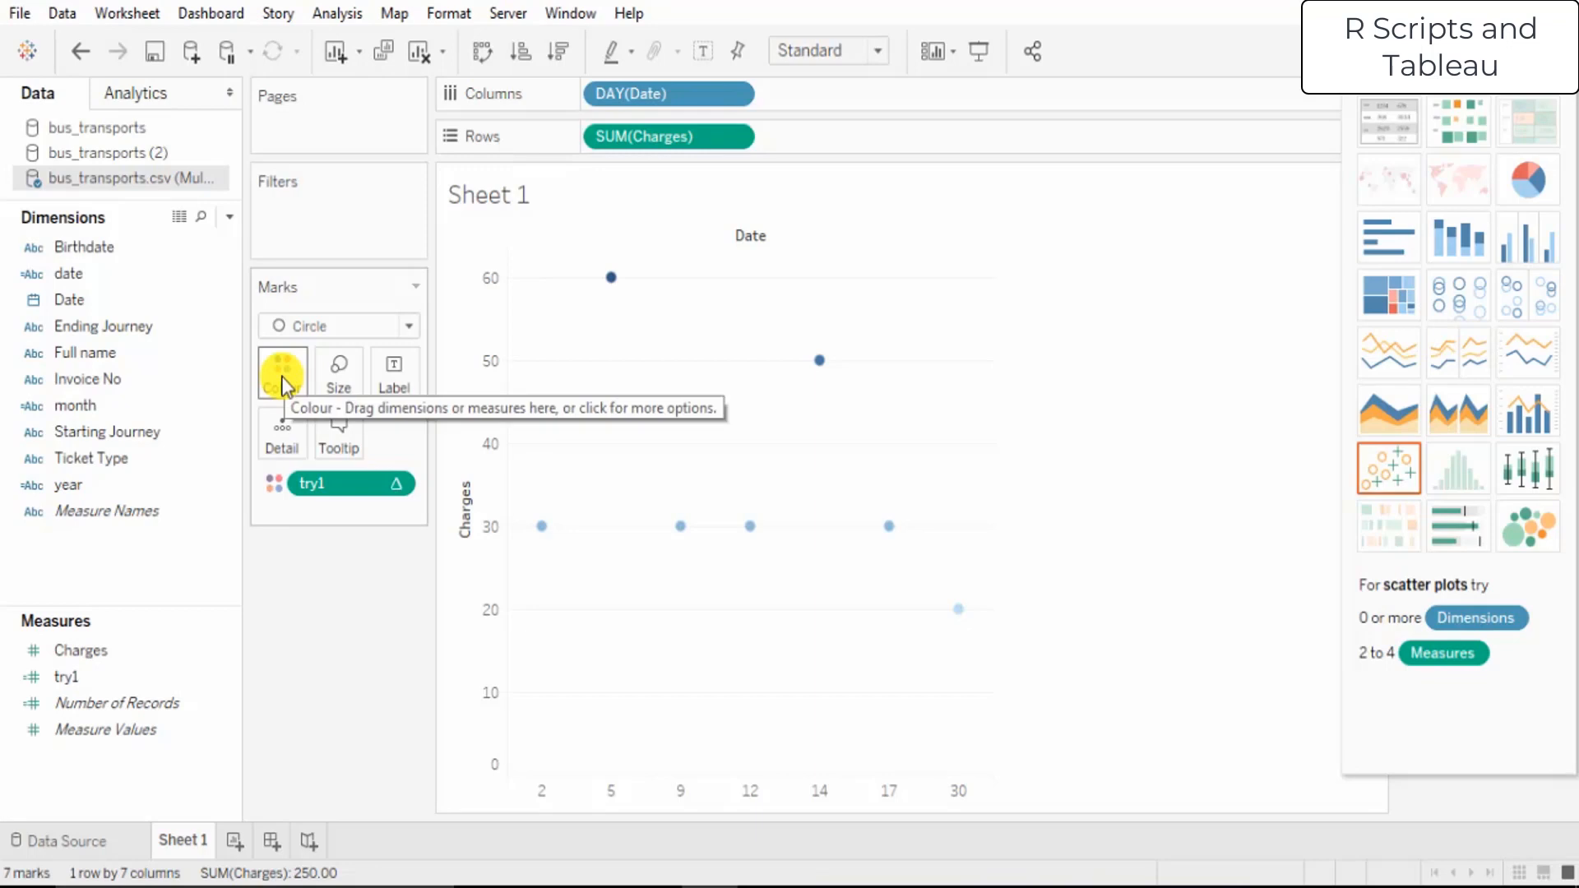
drag(313, 483, 172, 646)
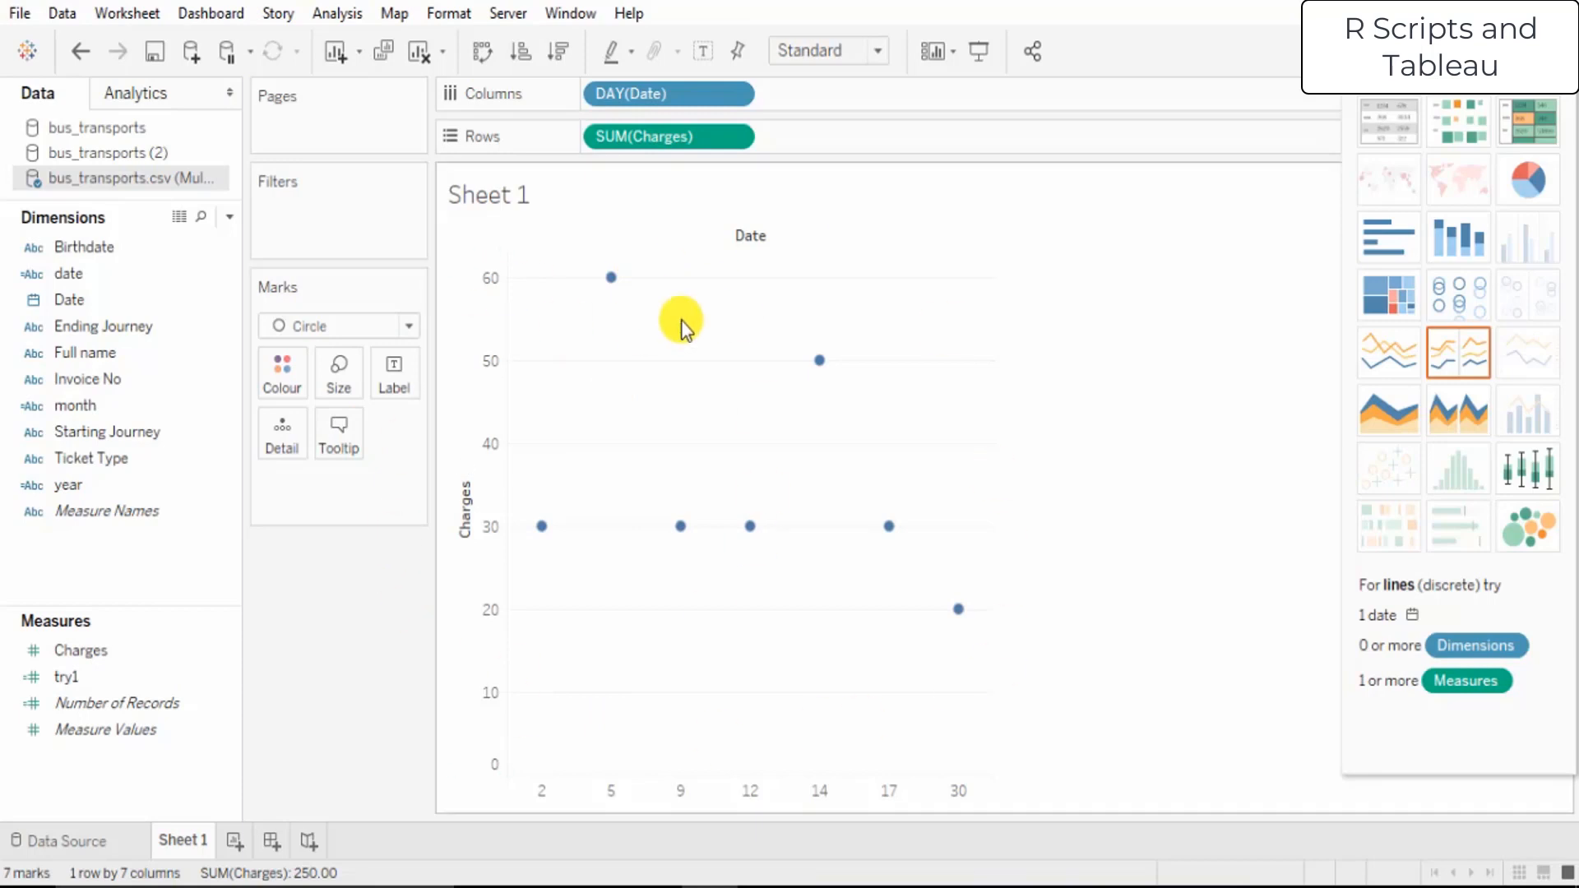
Create a new calculated field named try_out
right_click(107, 544)
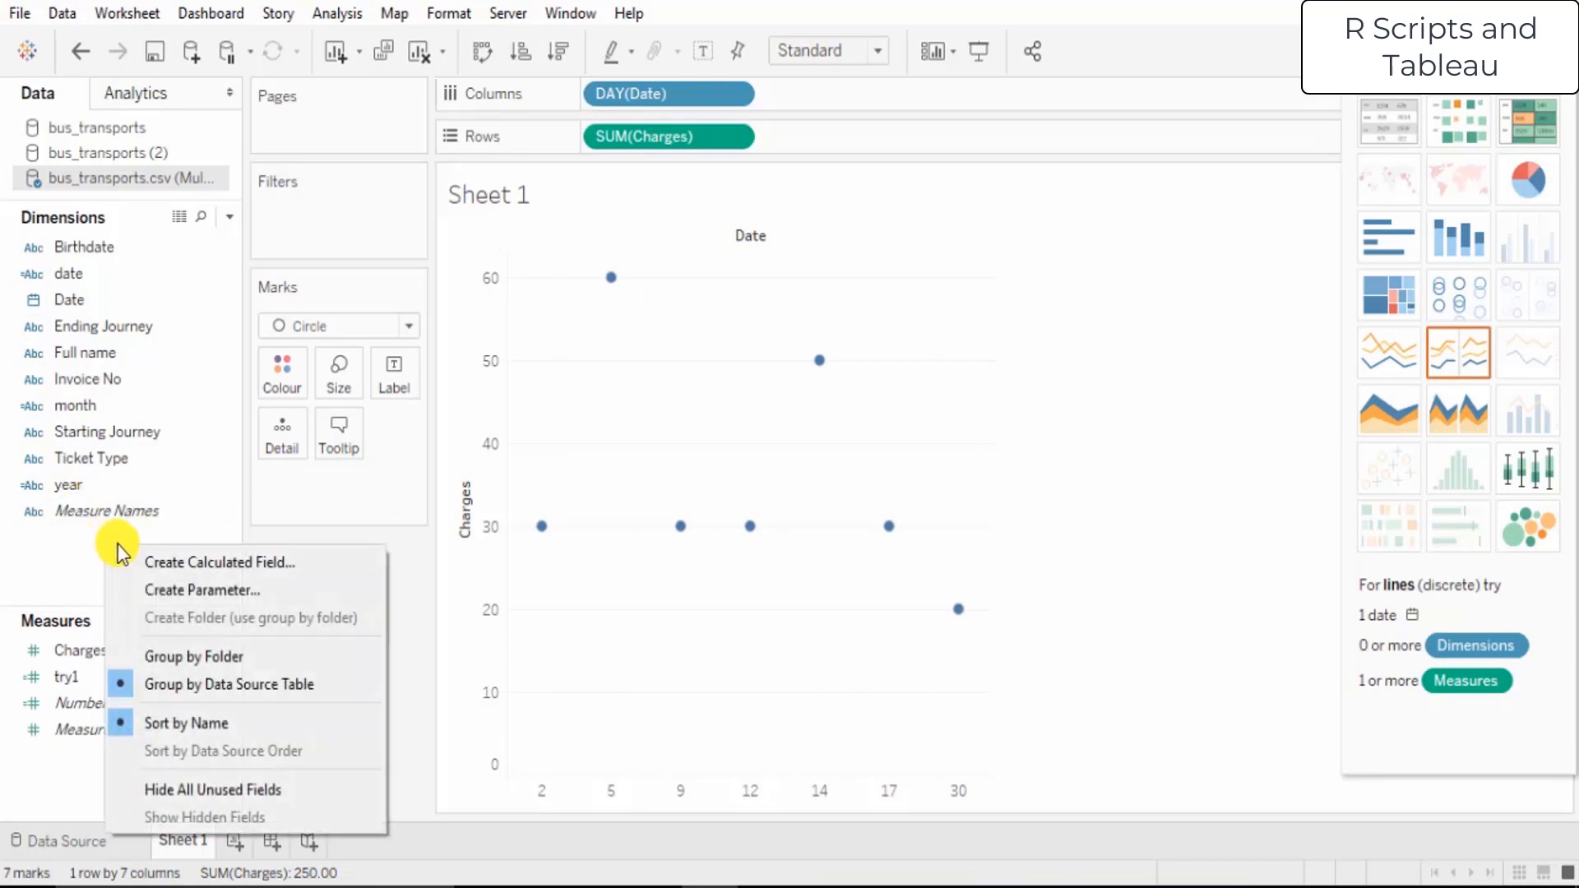
click(184, 563)
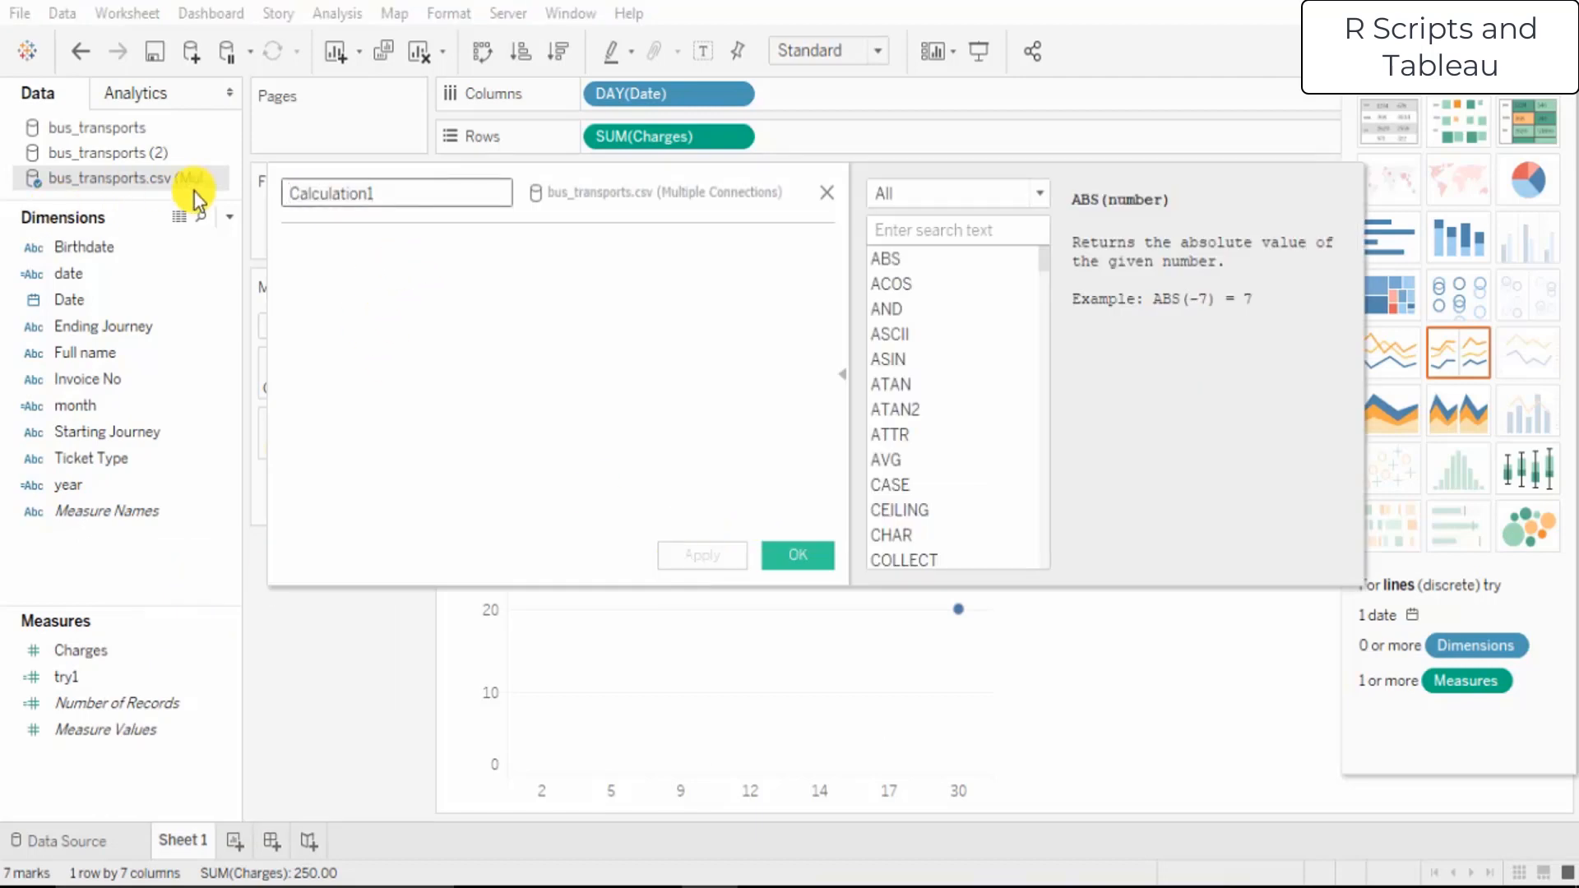
double_click(398, 193)
key(BackSpace)
text(tr)
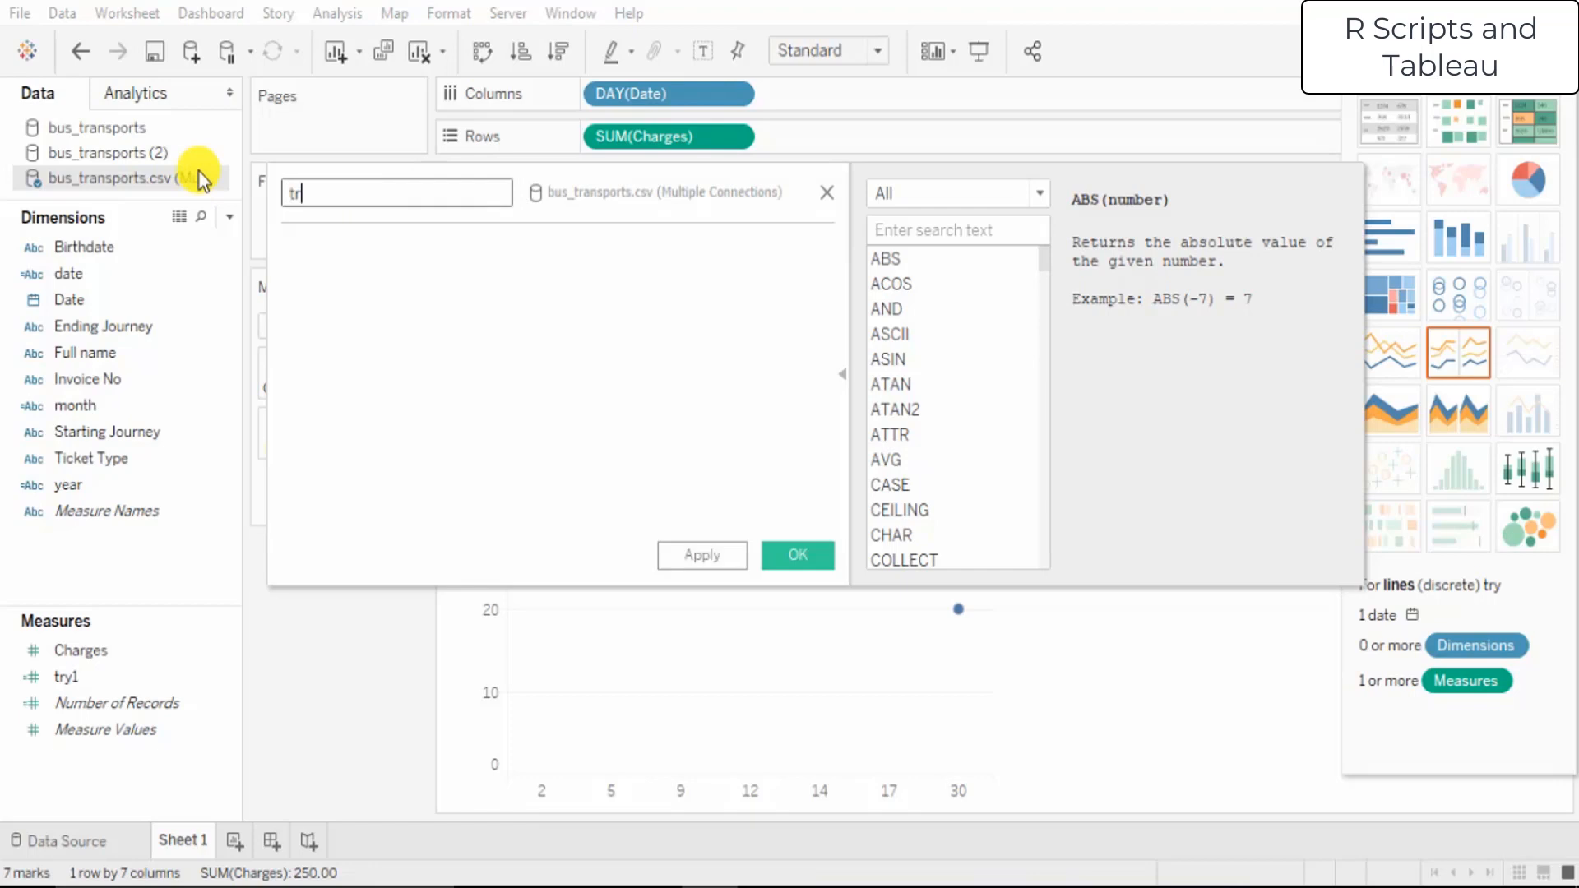
text(y_out)
Insert the SCRIPT_INT function in the try_out formula and start its script string with "library(mvoutlier);"
click(510, 408)
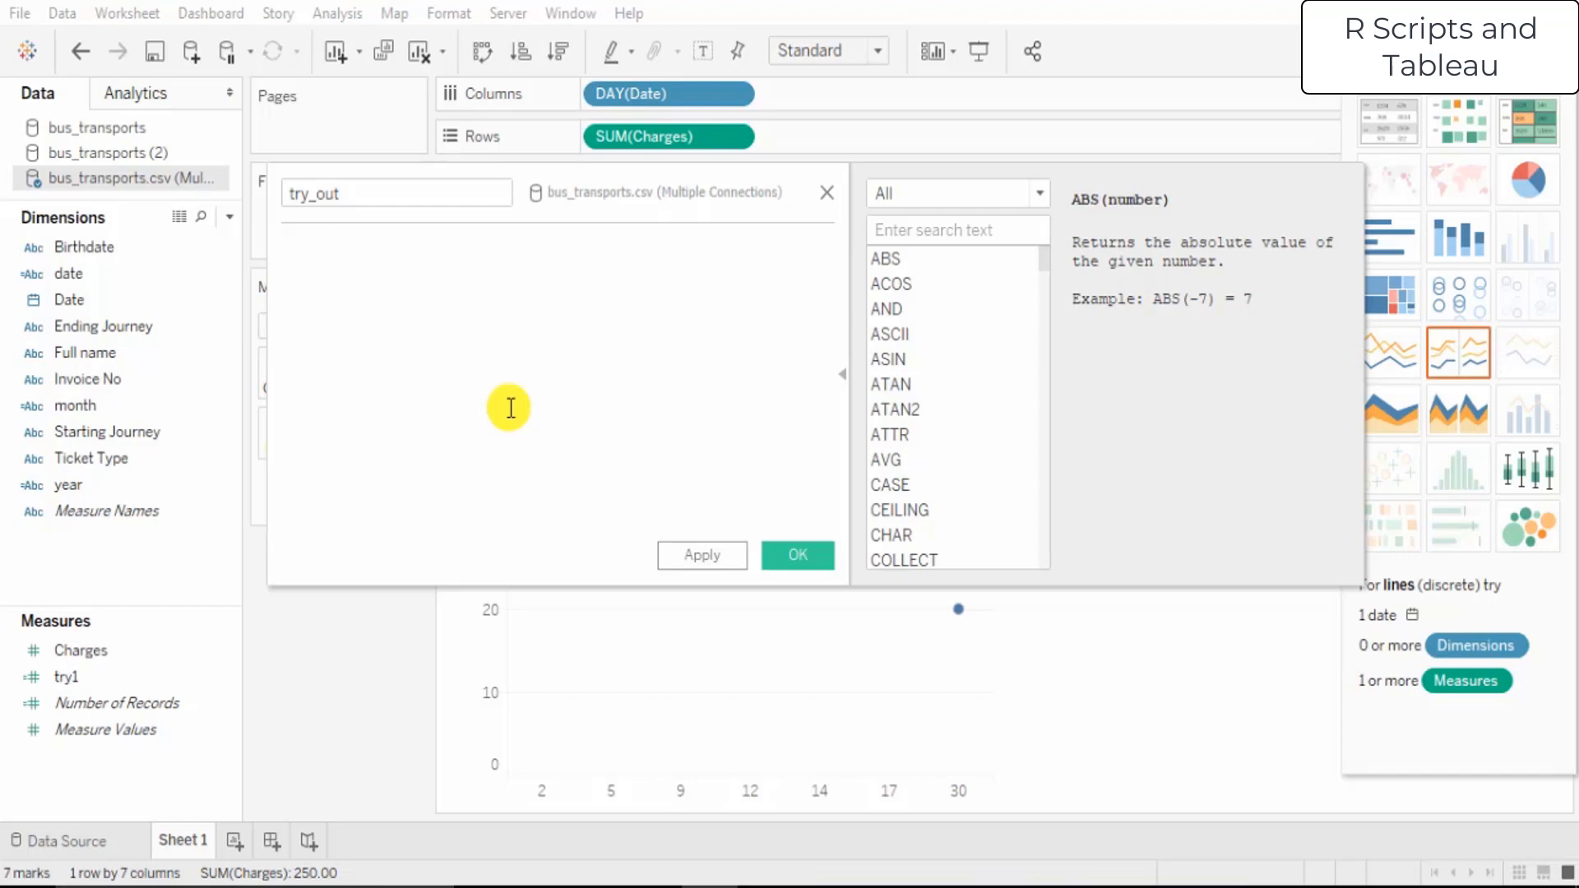
text(sc)
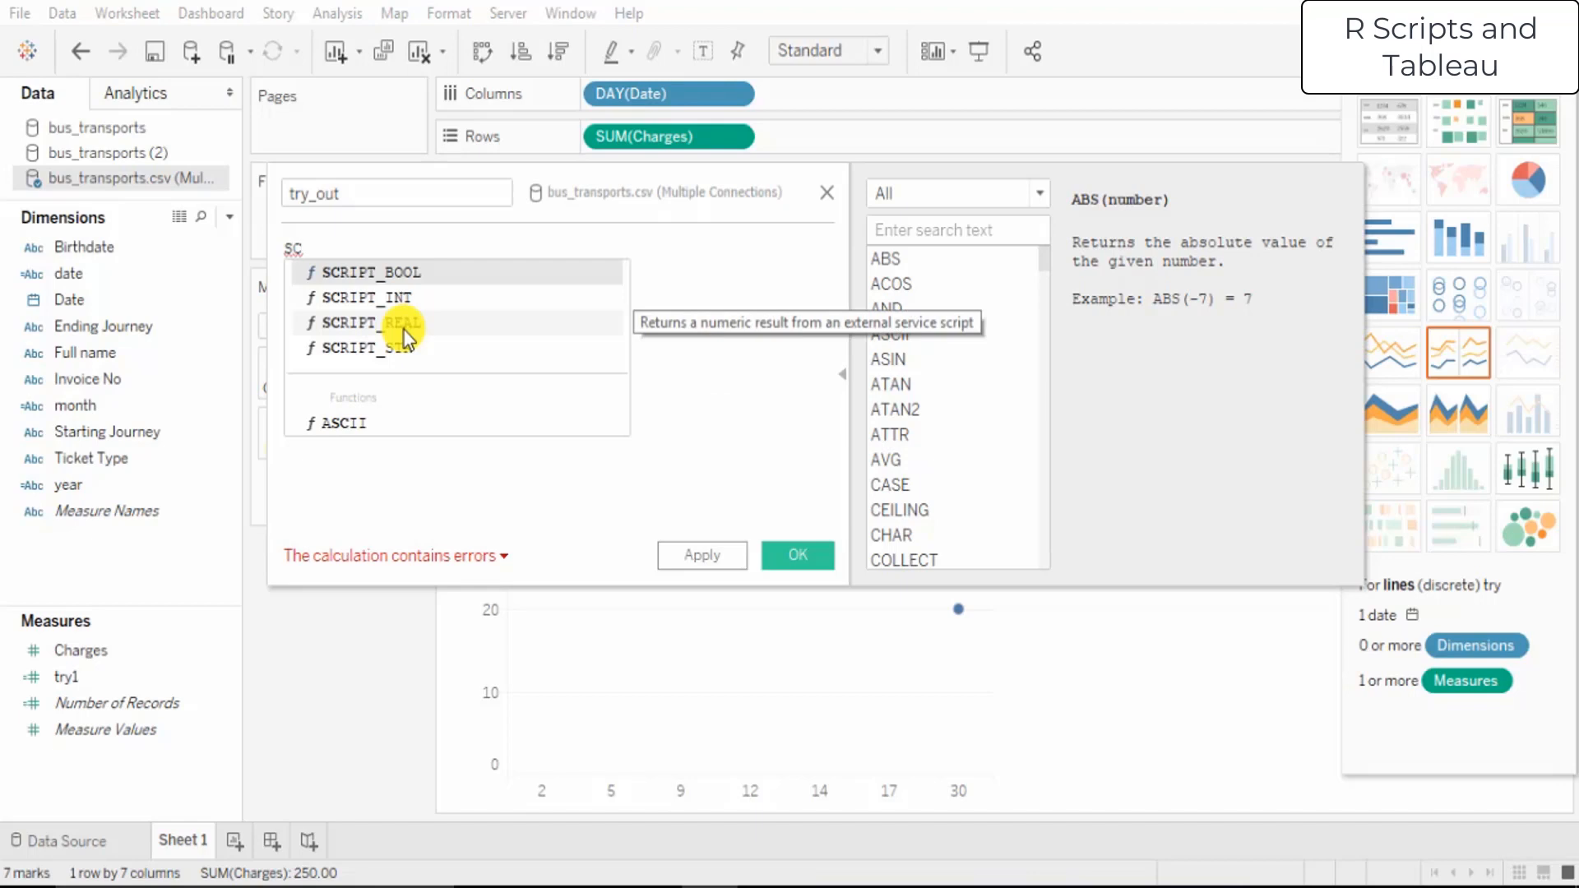
click(395, 298)
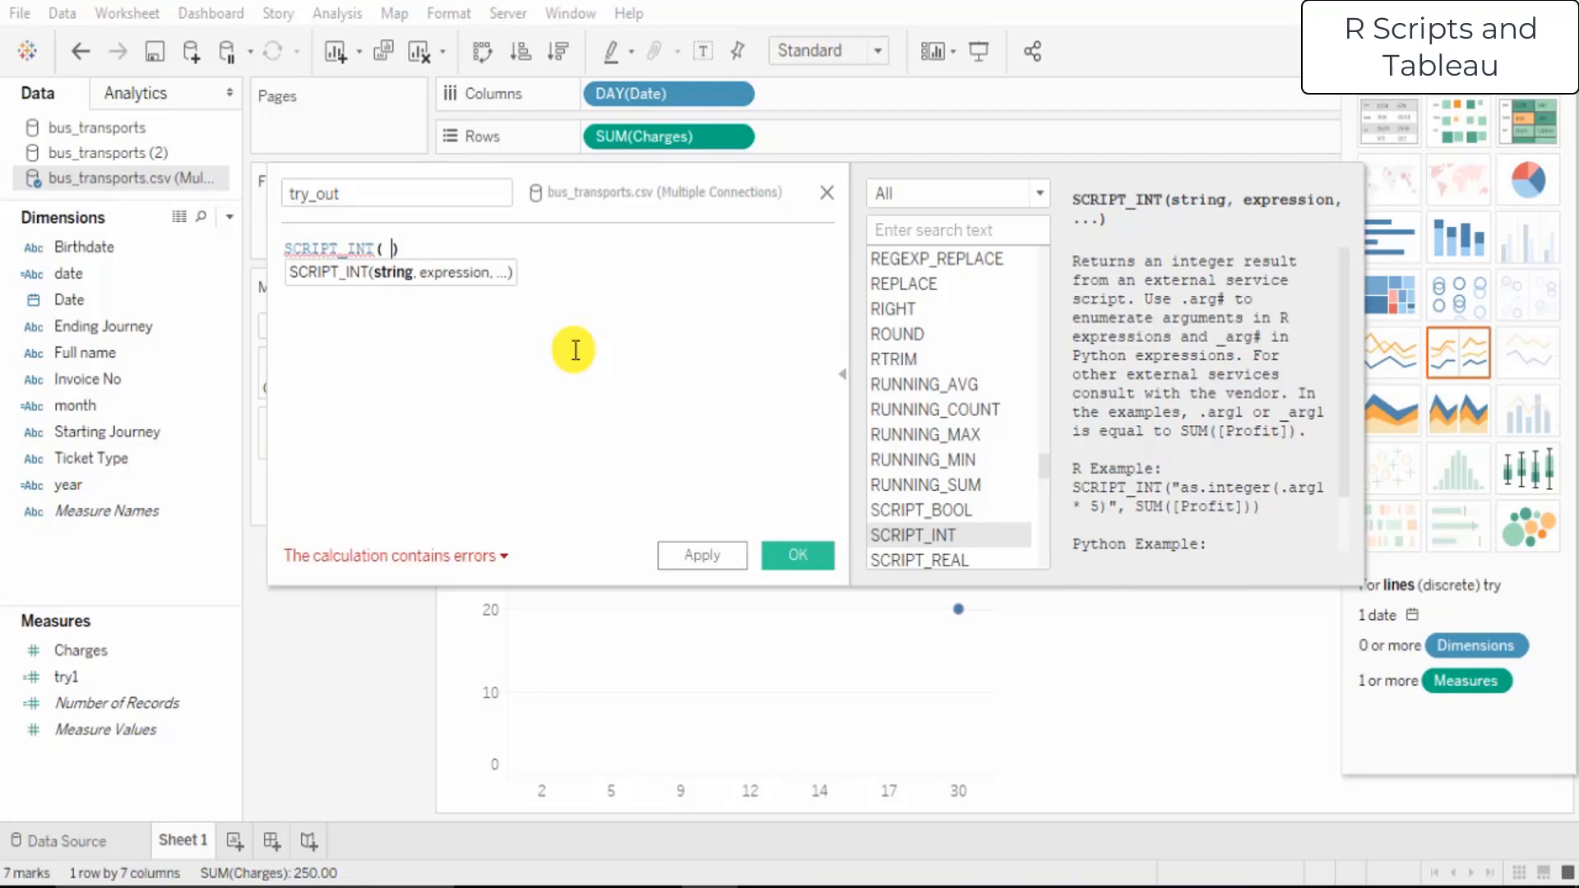
text(")
text(")
text(librar)
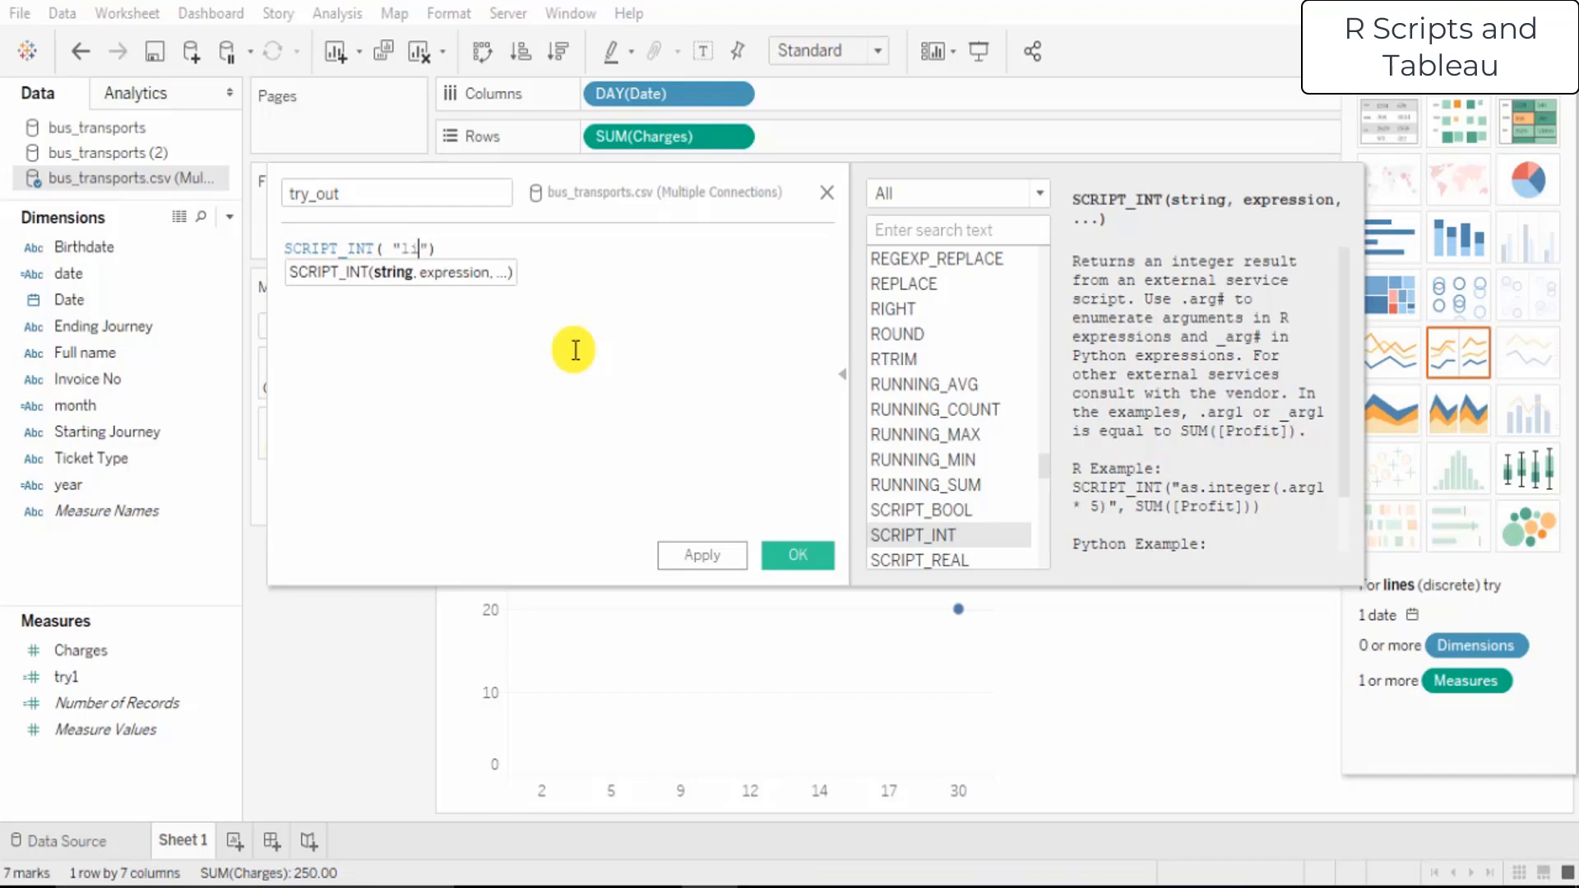
text(y(mvoutlier)
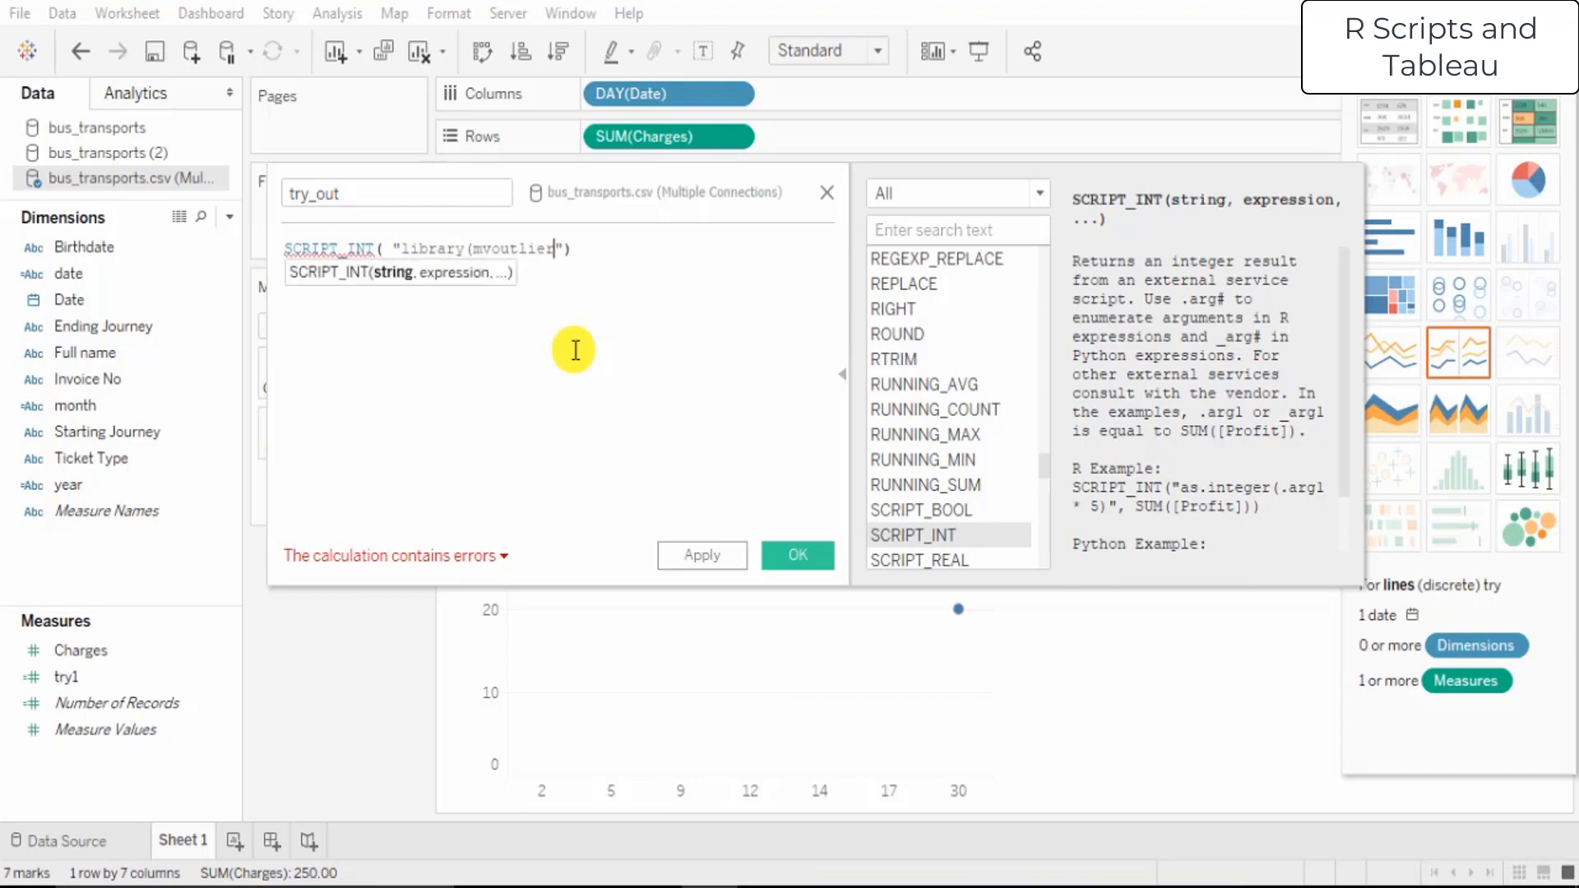
text();l)
key(BackSpace)
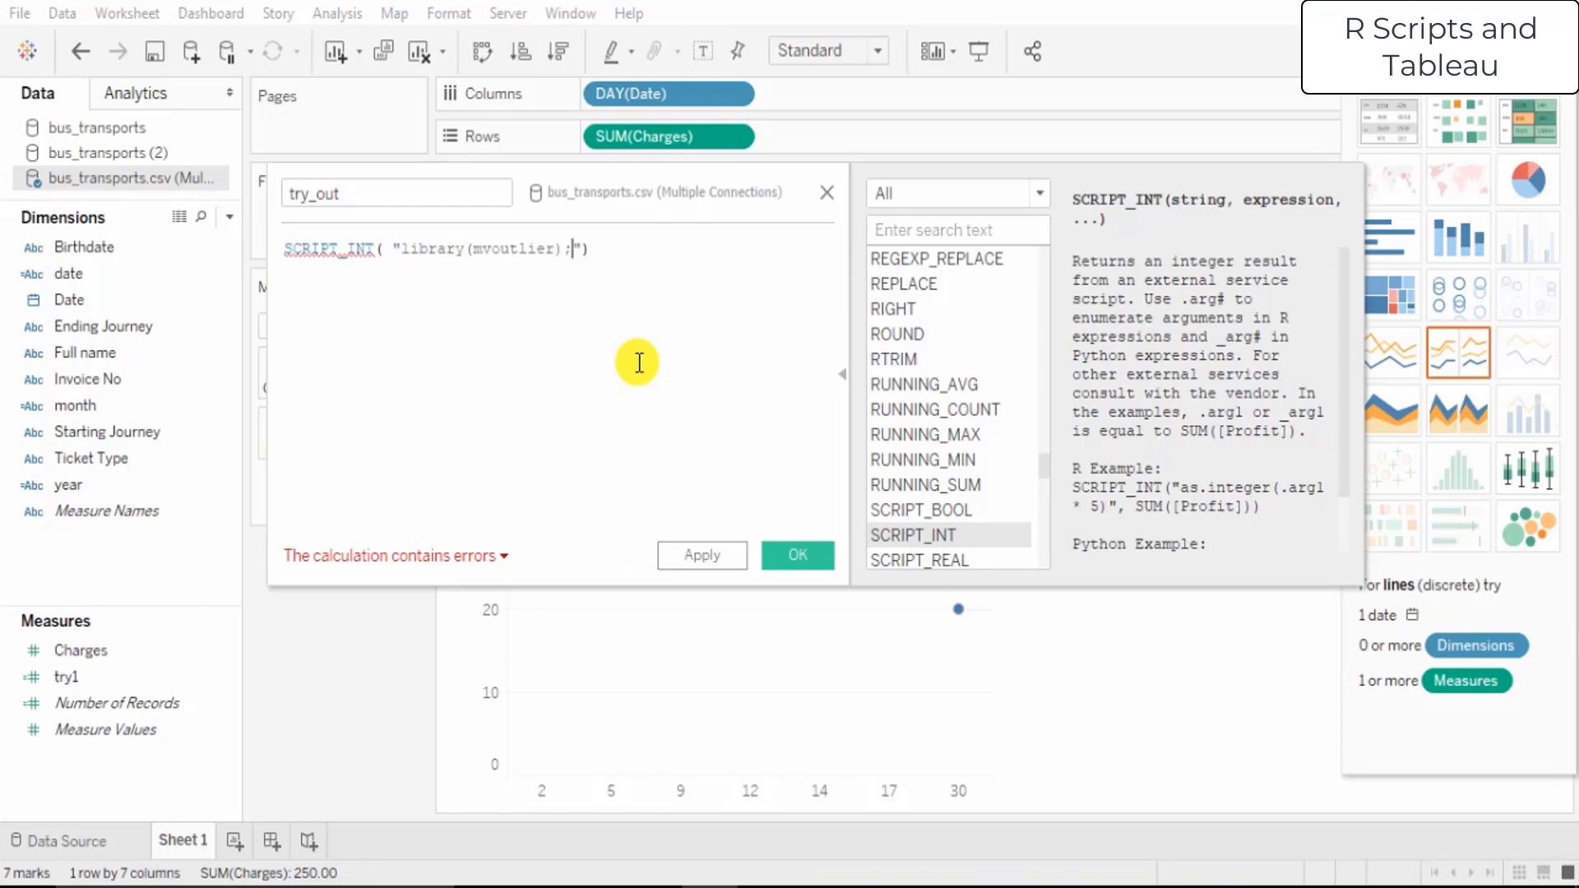
Complete the try_out script string with data.frame(.arg1)$out after the library call and close it with a comma for the argument
text(data)
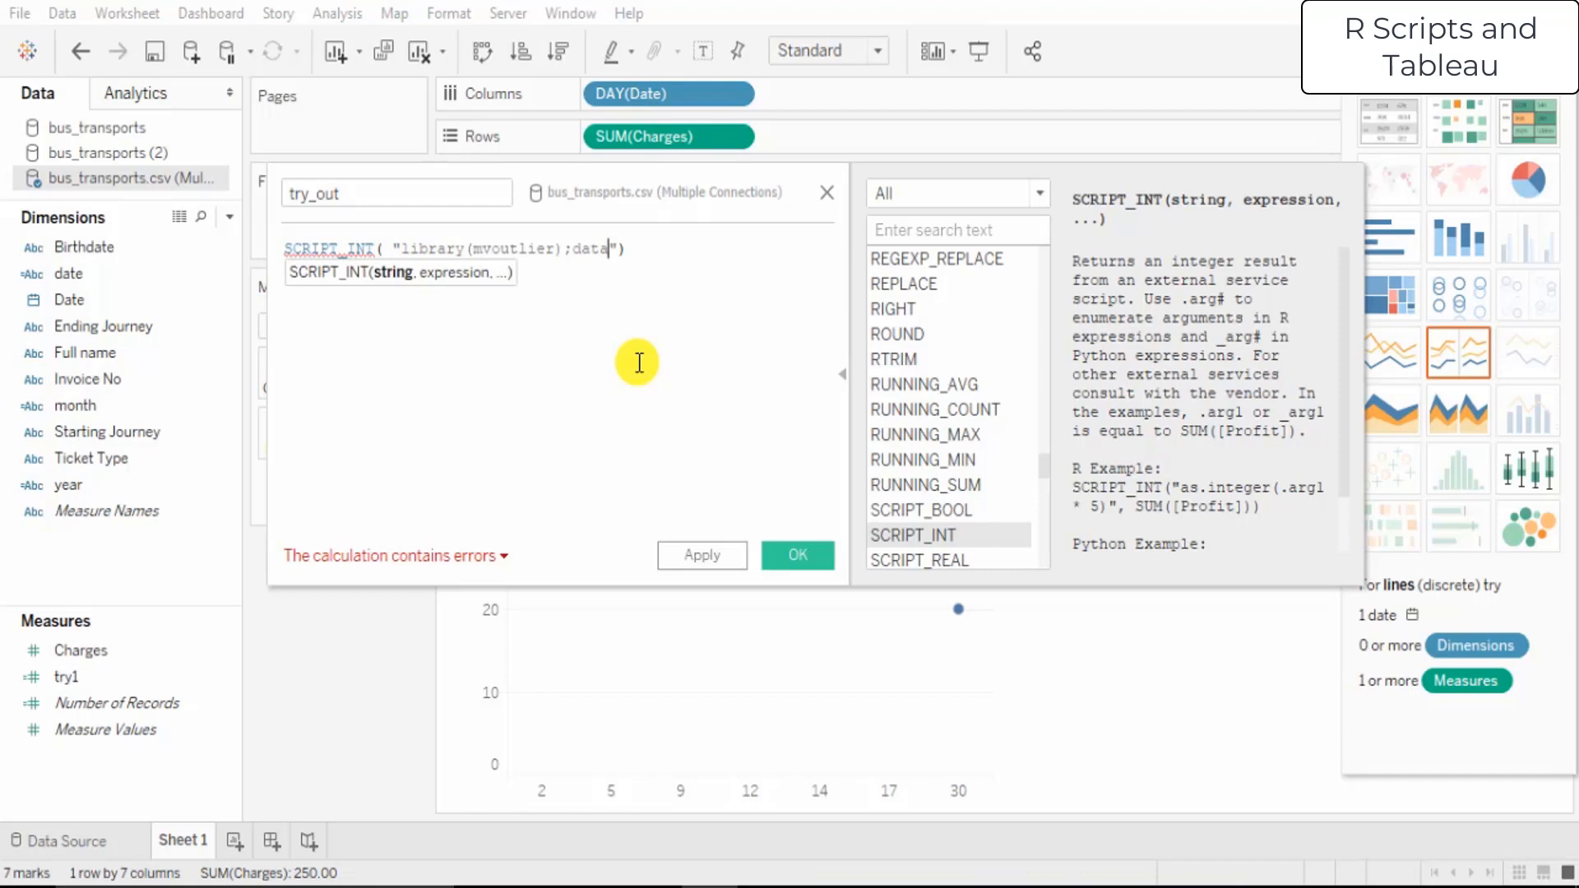
text(.frame(.arg1))
text($)
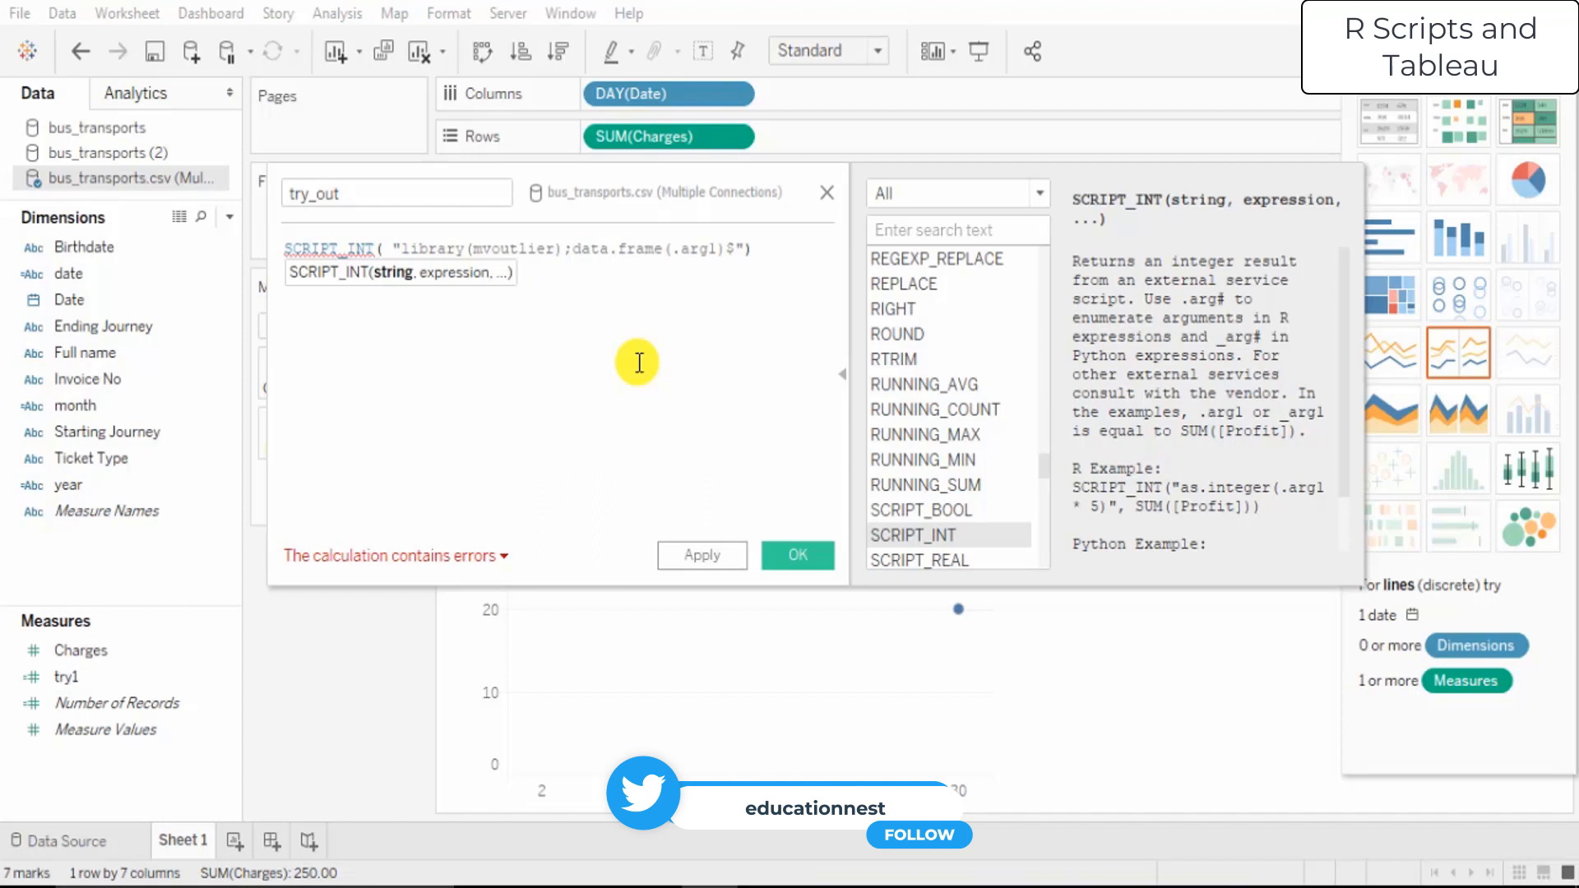
text(out")
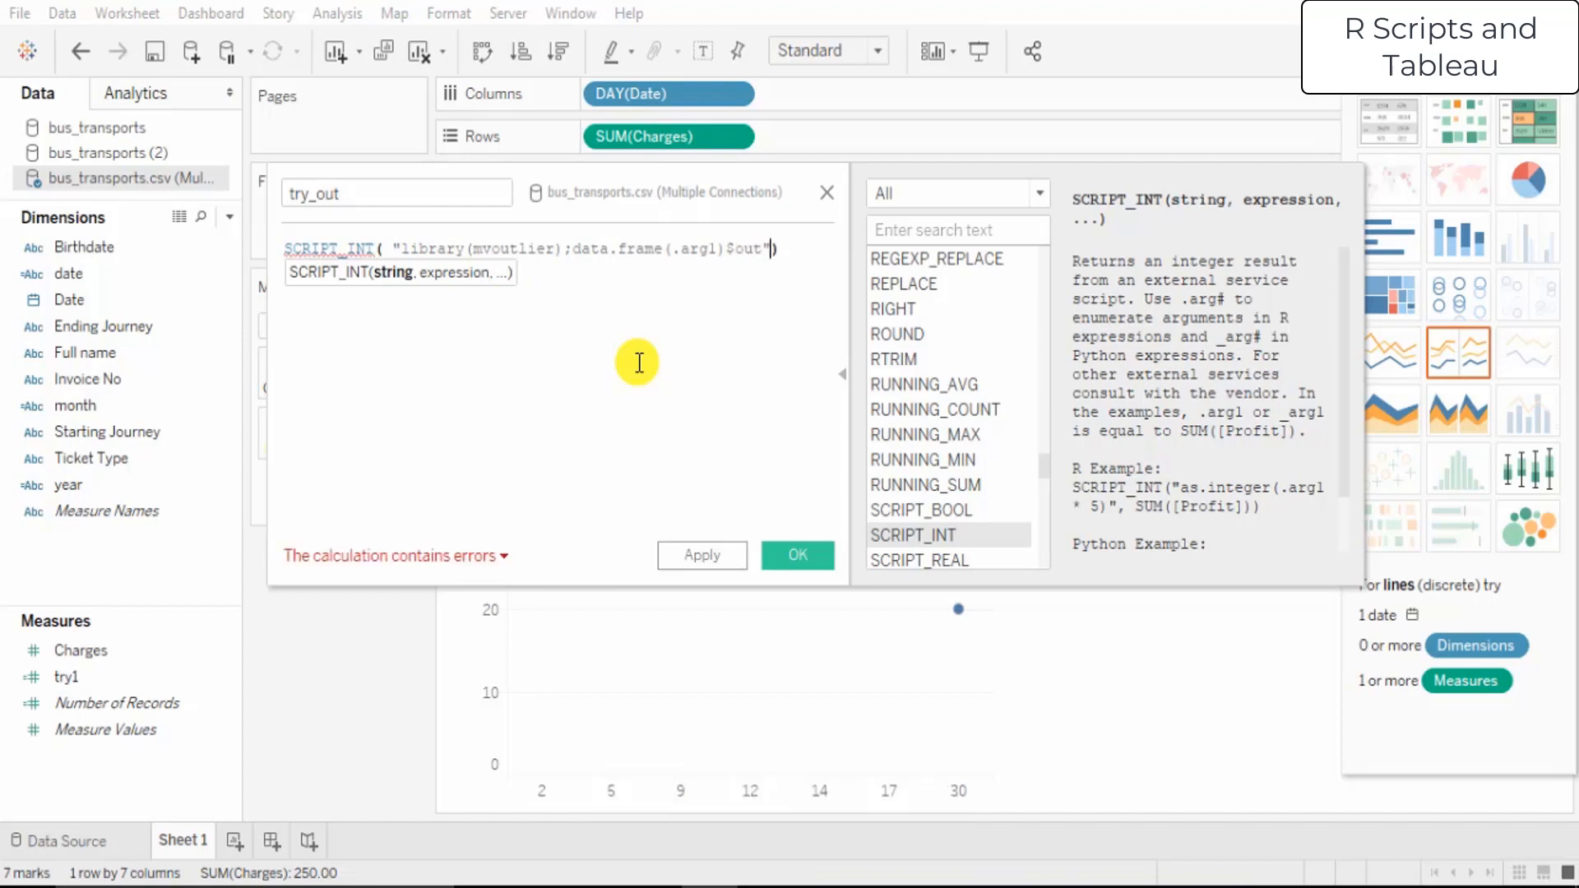
text( ,)
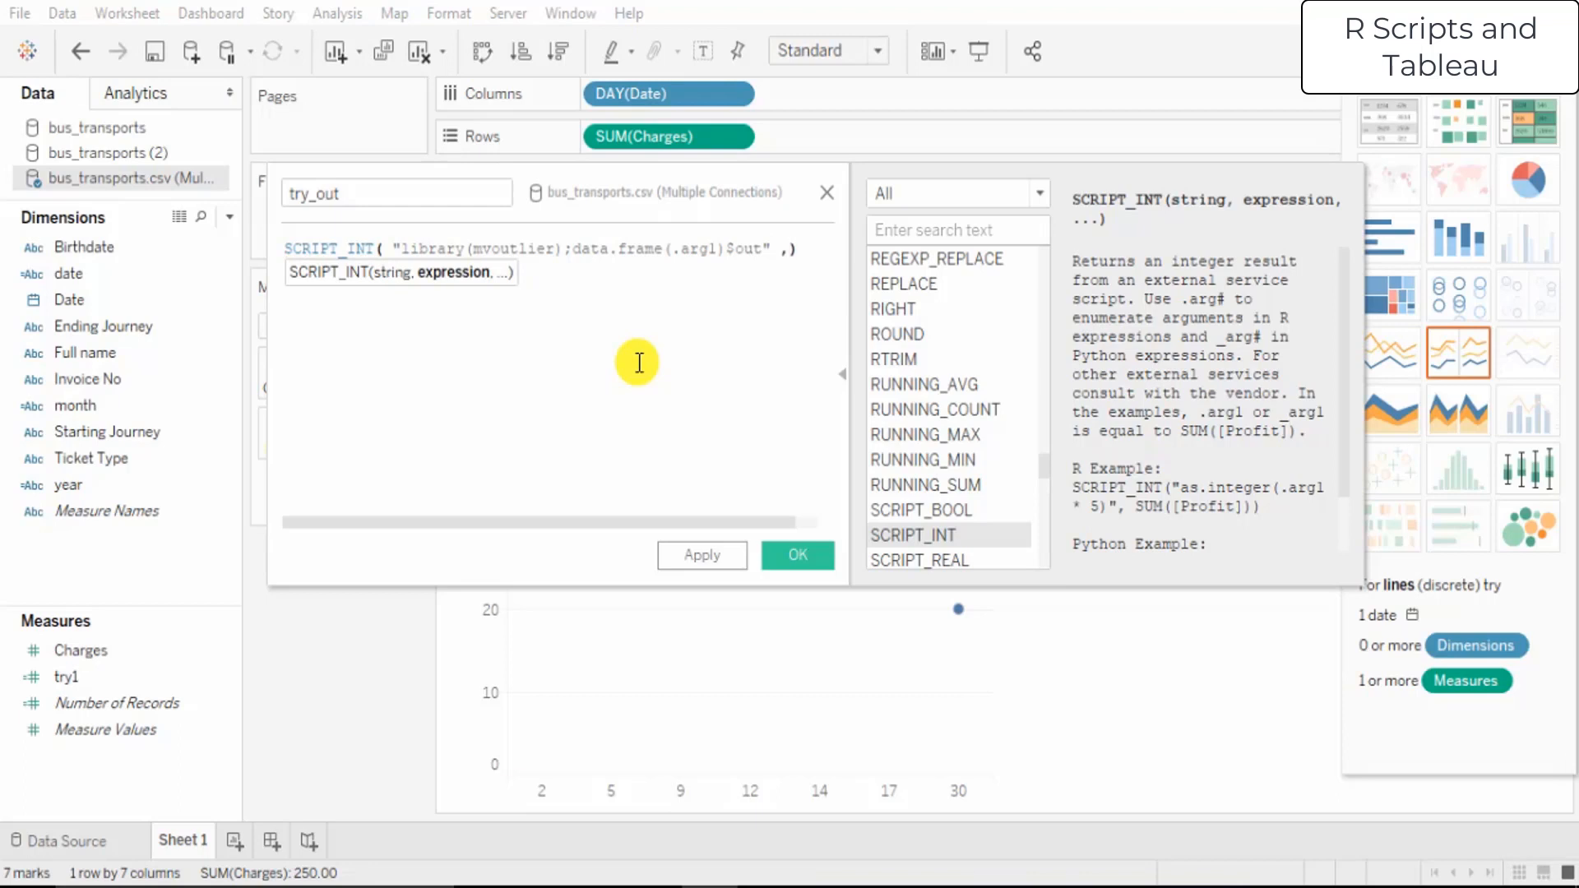
Pass SUM([Charges]) as the argument of SCRIPT_INT and save the try_out calculated field
text(SUM)
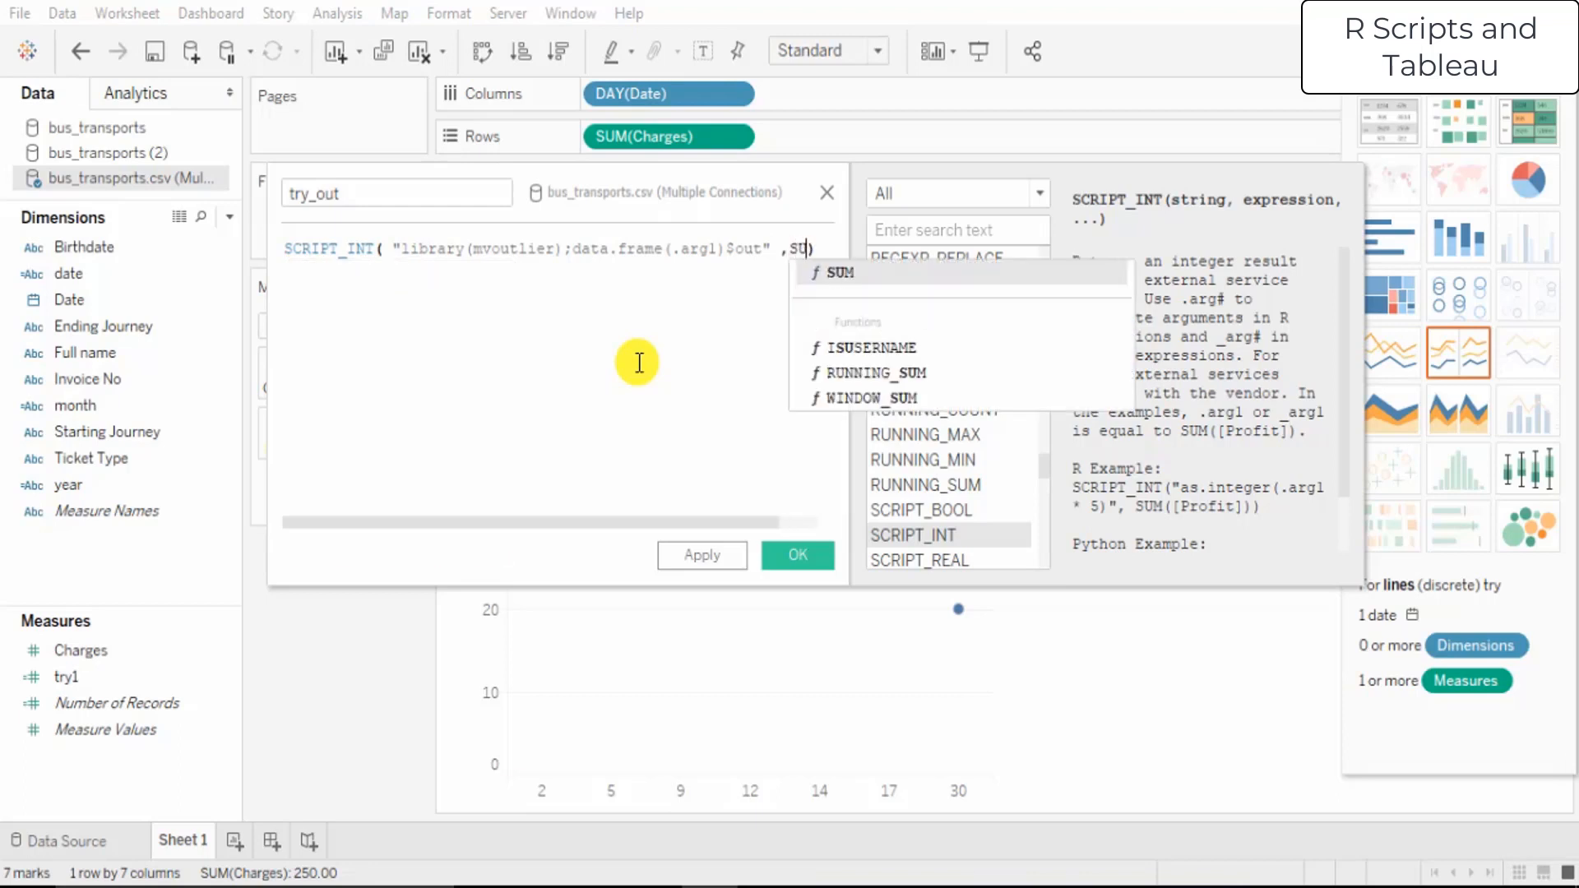
key(Return)
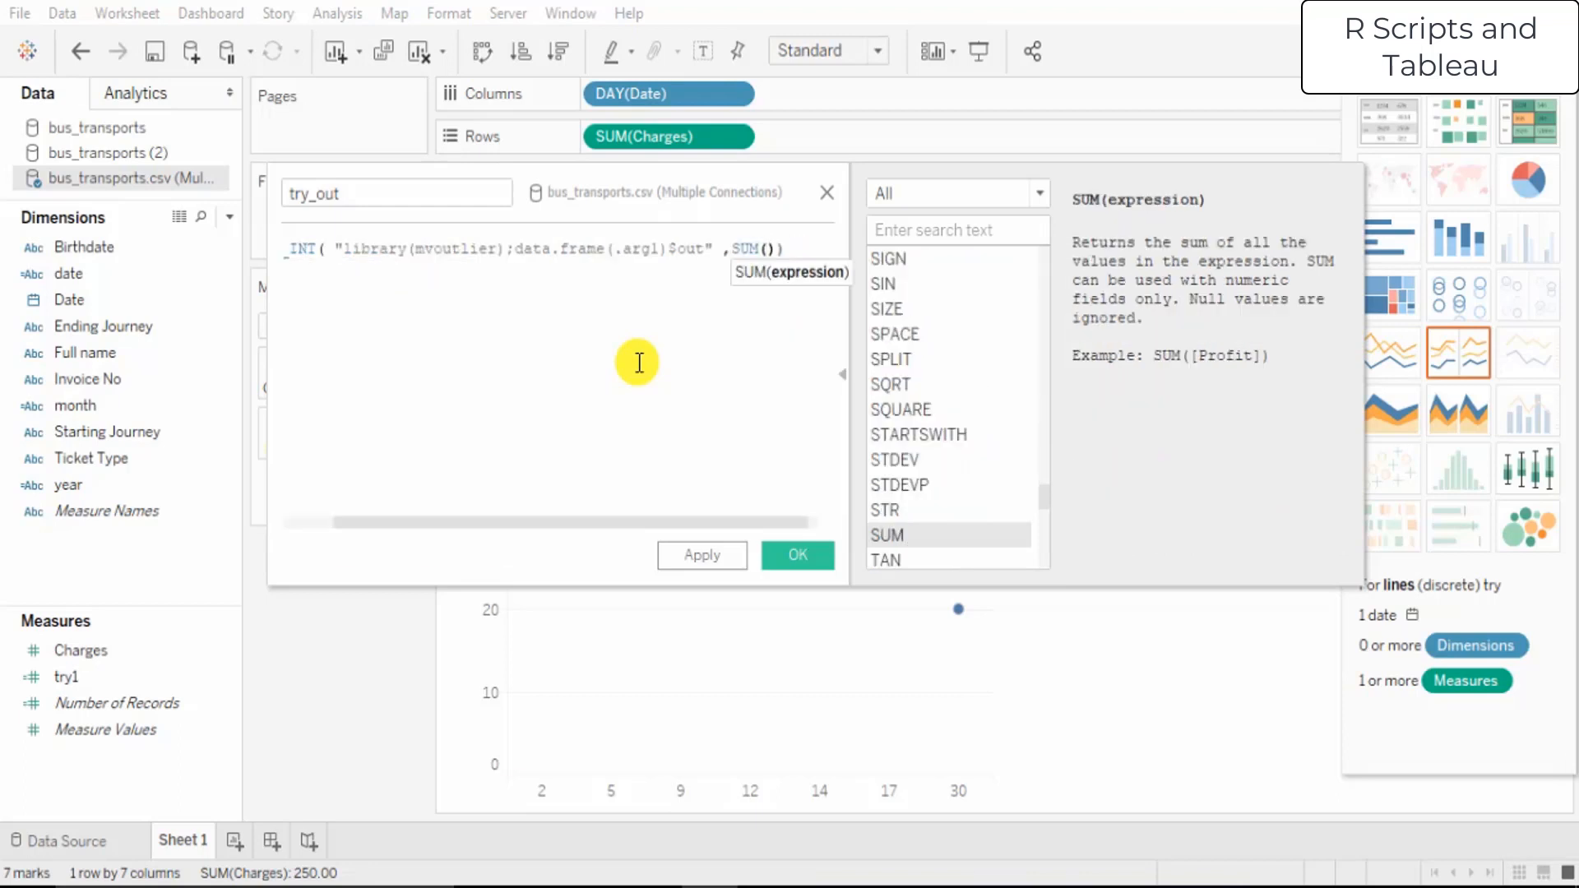
text(CHA)
key(Down)
key(Return)
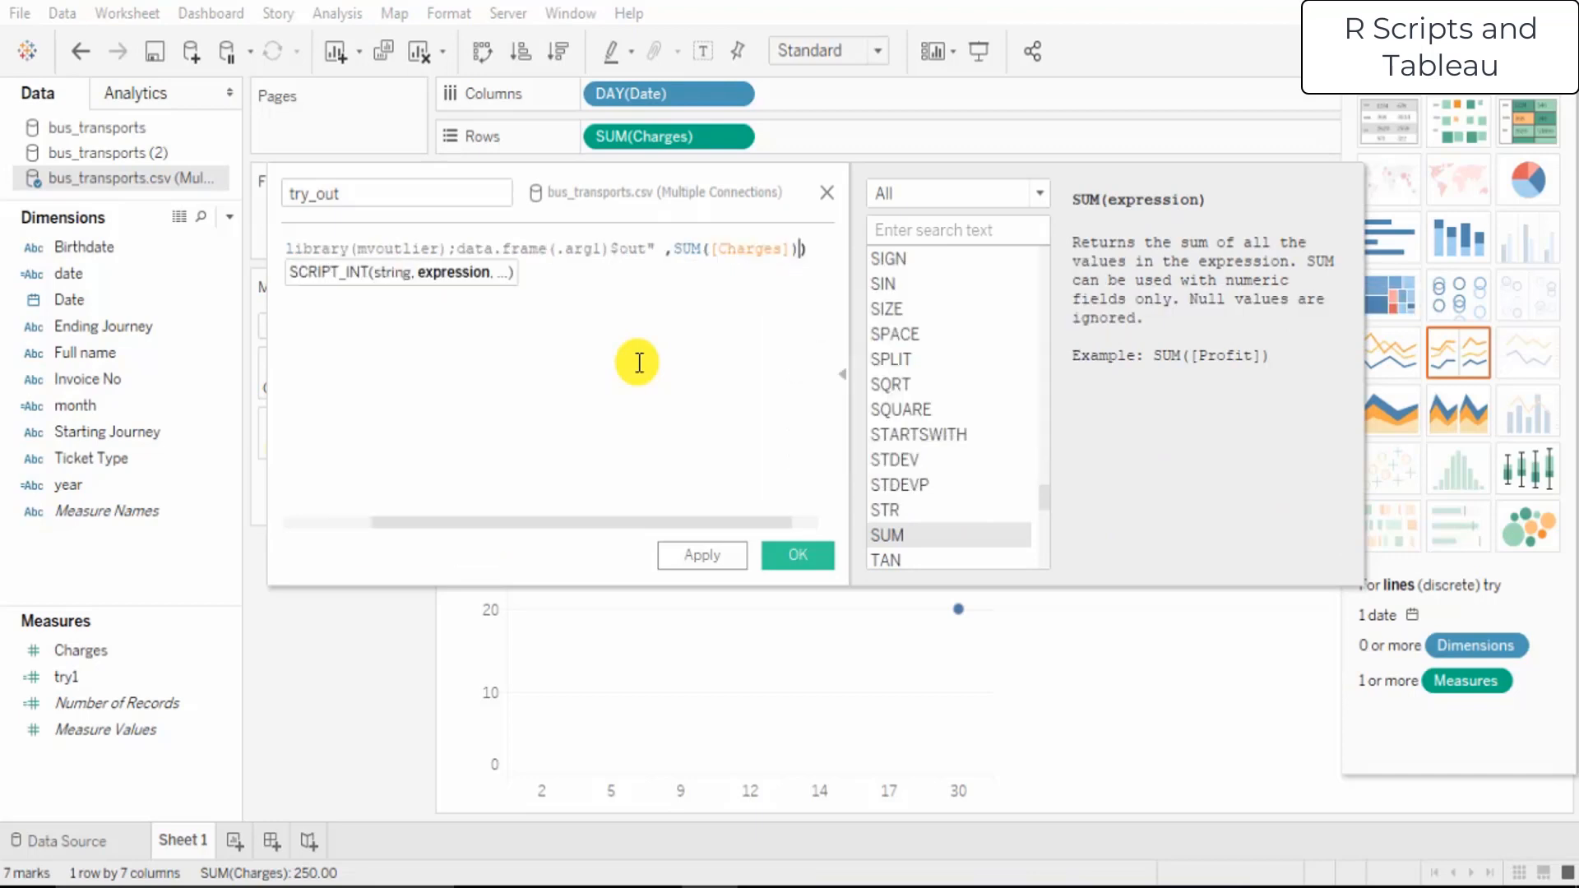
click(773, 561)
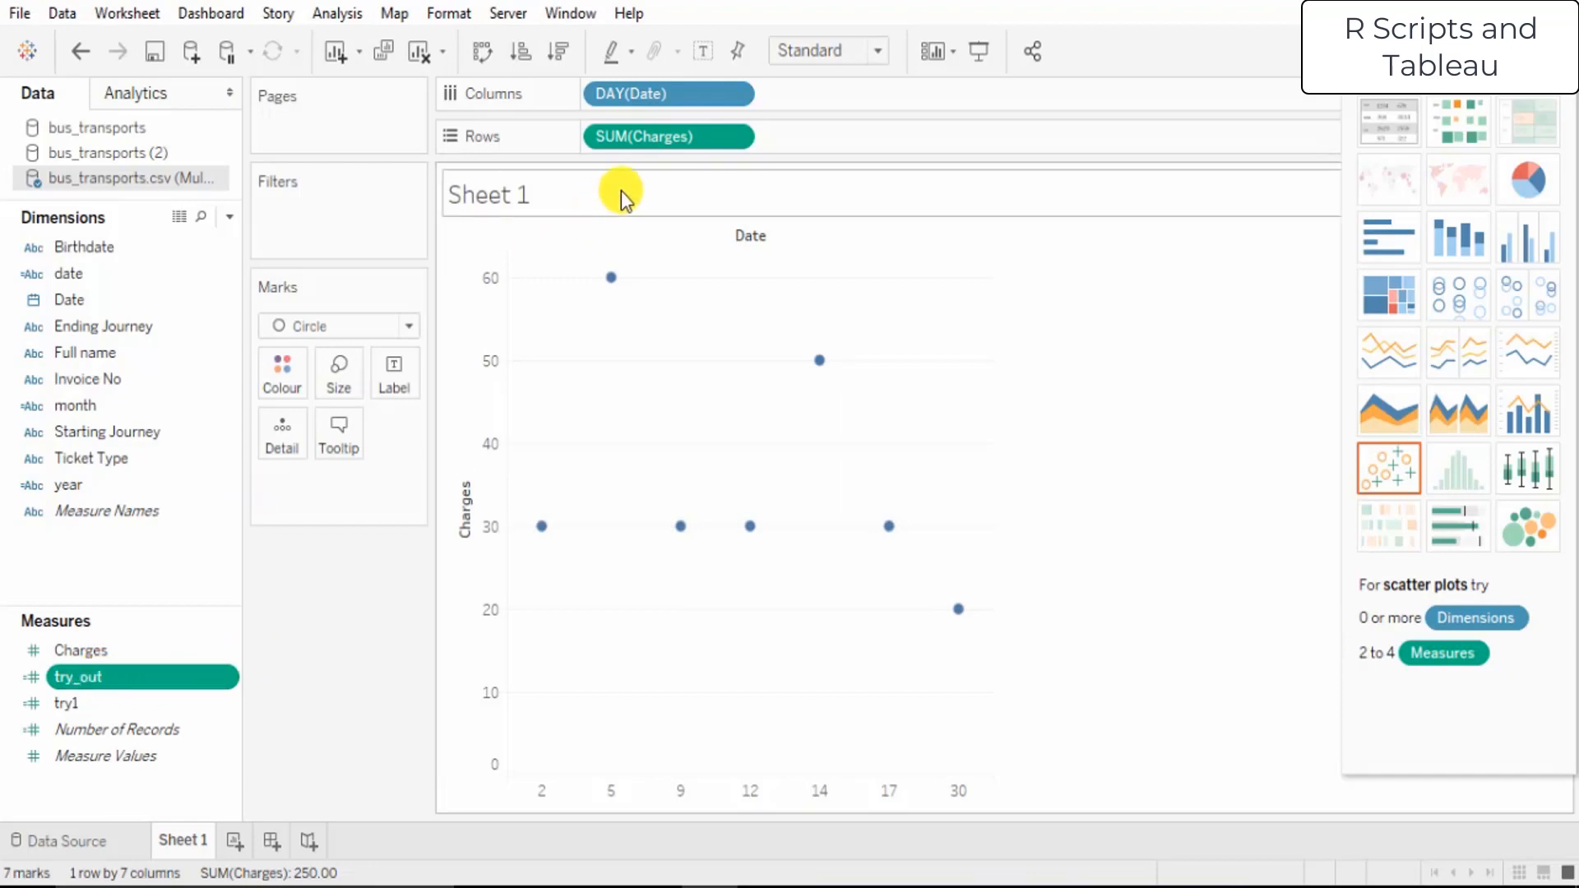
Try to colour the circle marks by the try_out measure
drag(91, 679, 283, 374)
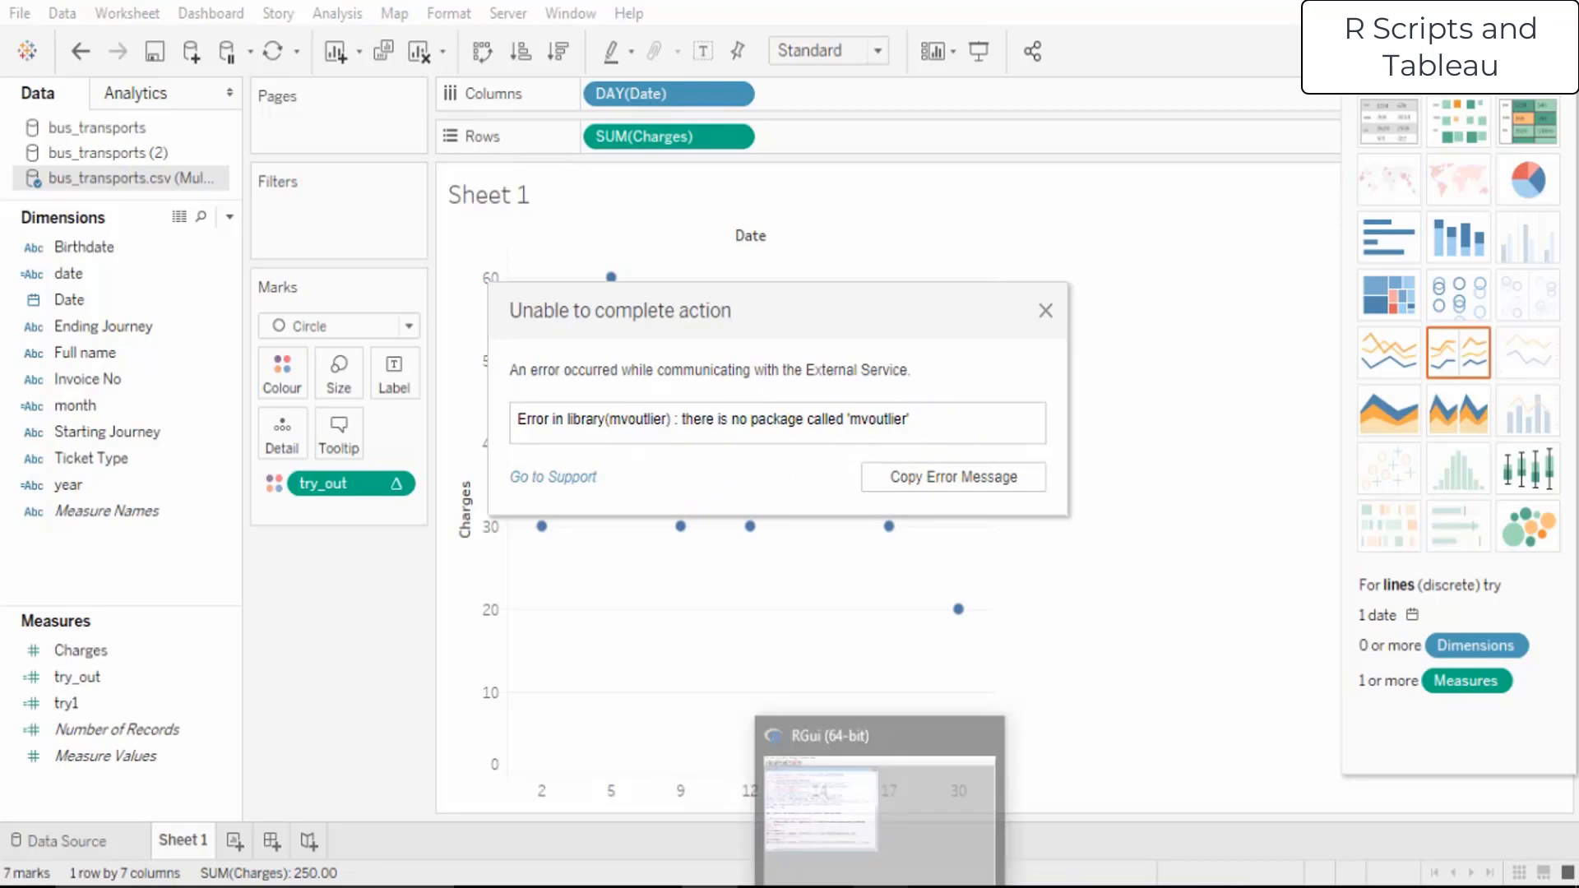
Switch to RGui and run install.packages("mvoutlier") in the R Console
click(880, 886)
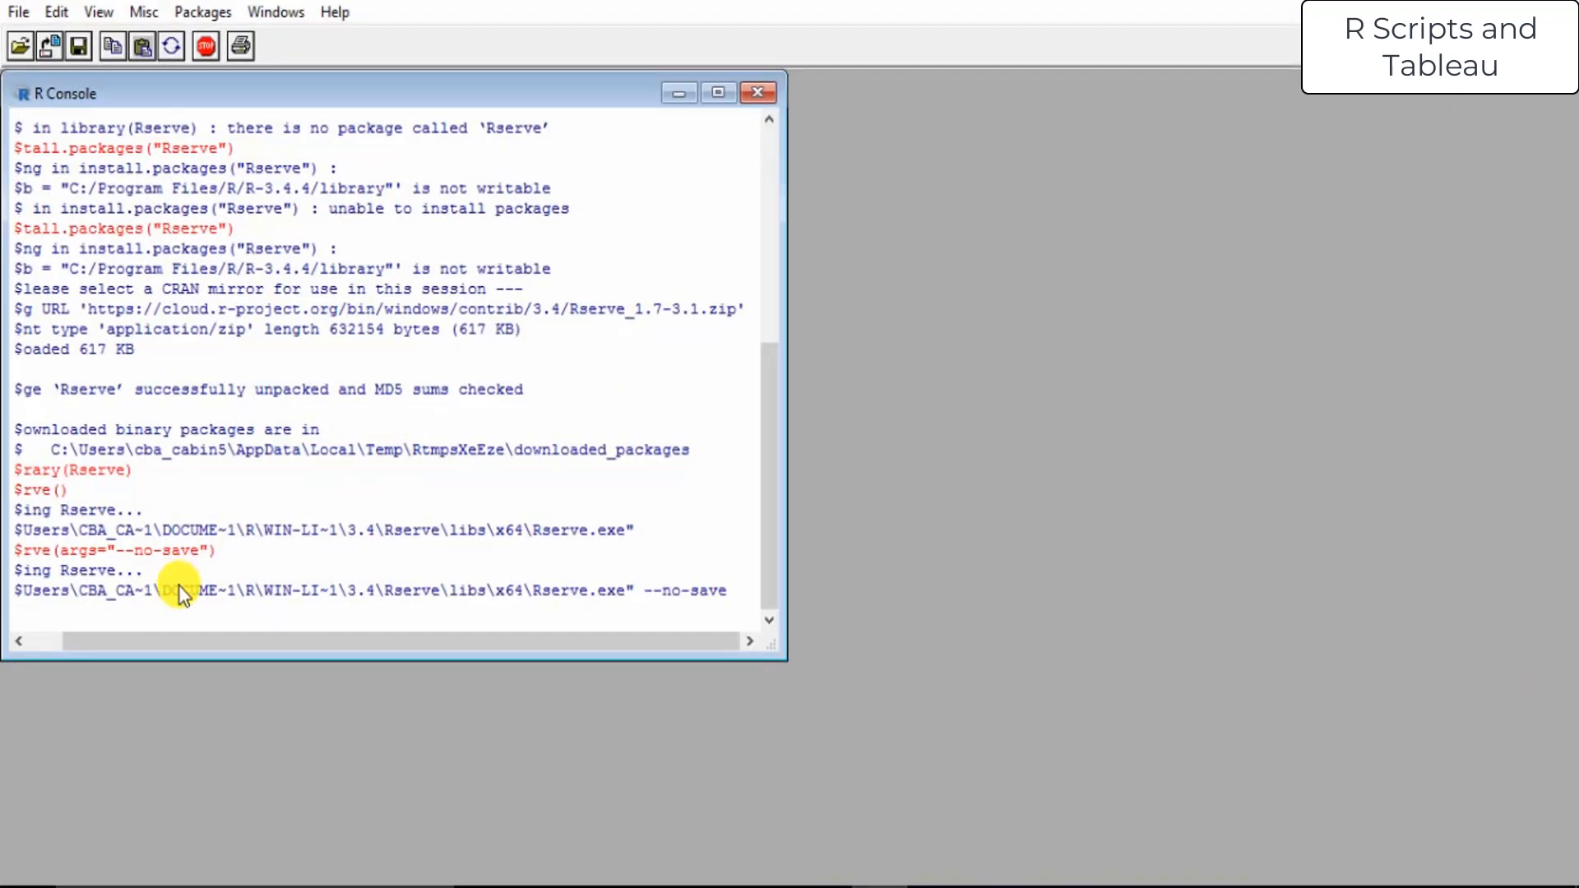
key(Up)
key(Up)
key(Up)
key(Up)
key(Left)
key(Left)
key(Left)
key(Left)
key(Left)
key(Right)
key(Right)
key(Right)
key(BackSpace)
key(BackSpace)
key(BackSpace)
key(BackSpace)
key(BackSpace)
key(BackSpace)
text(mvoutlier)
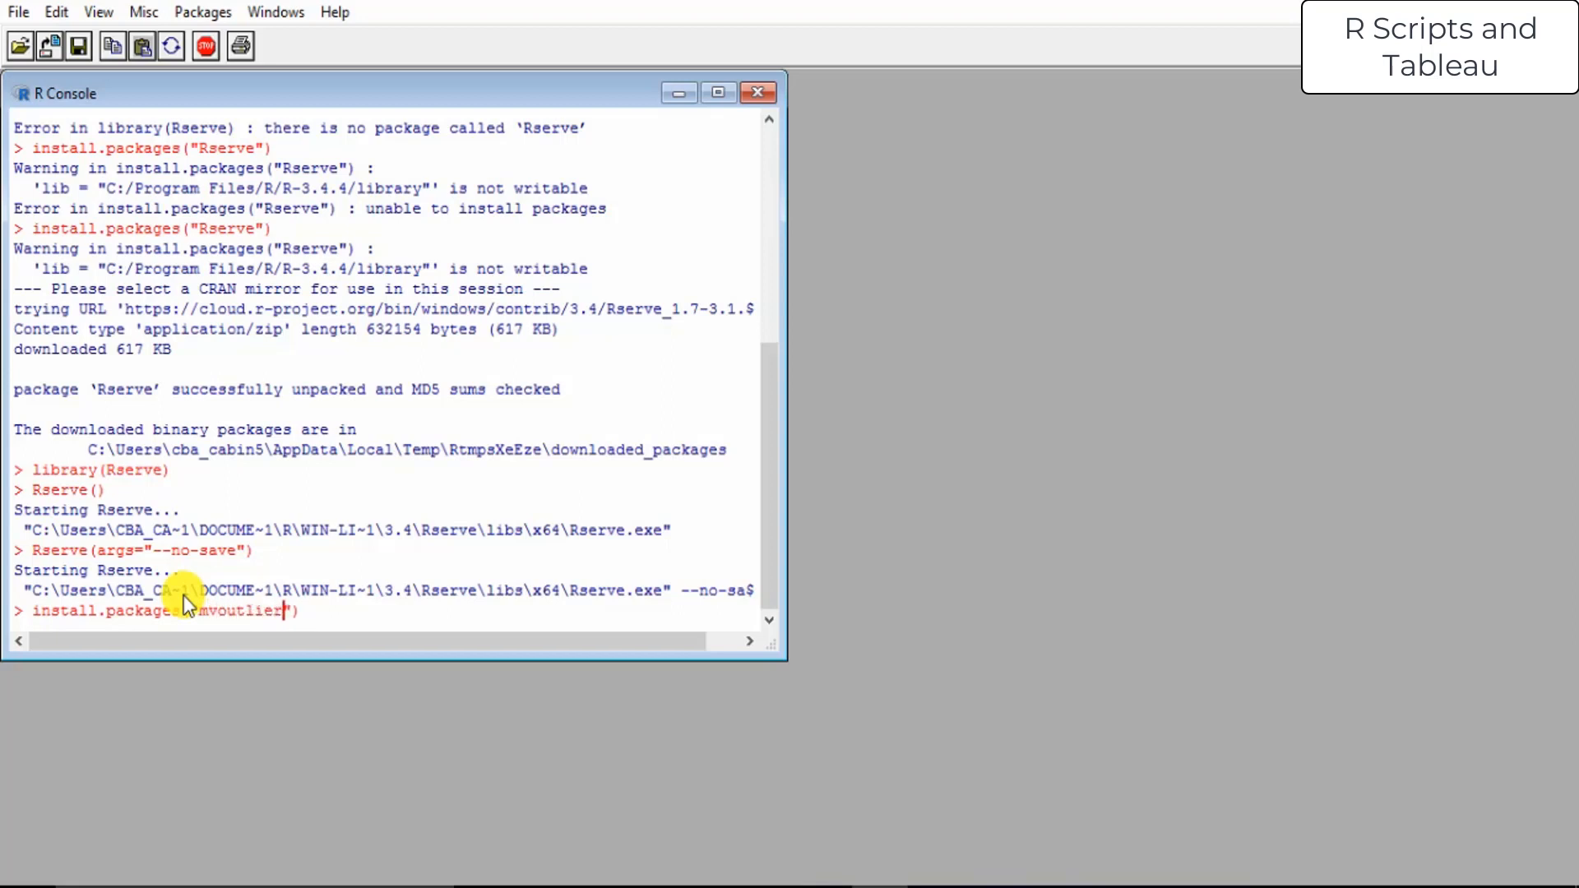
key(End)
key(Return)
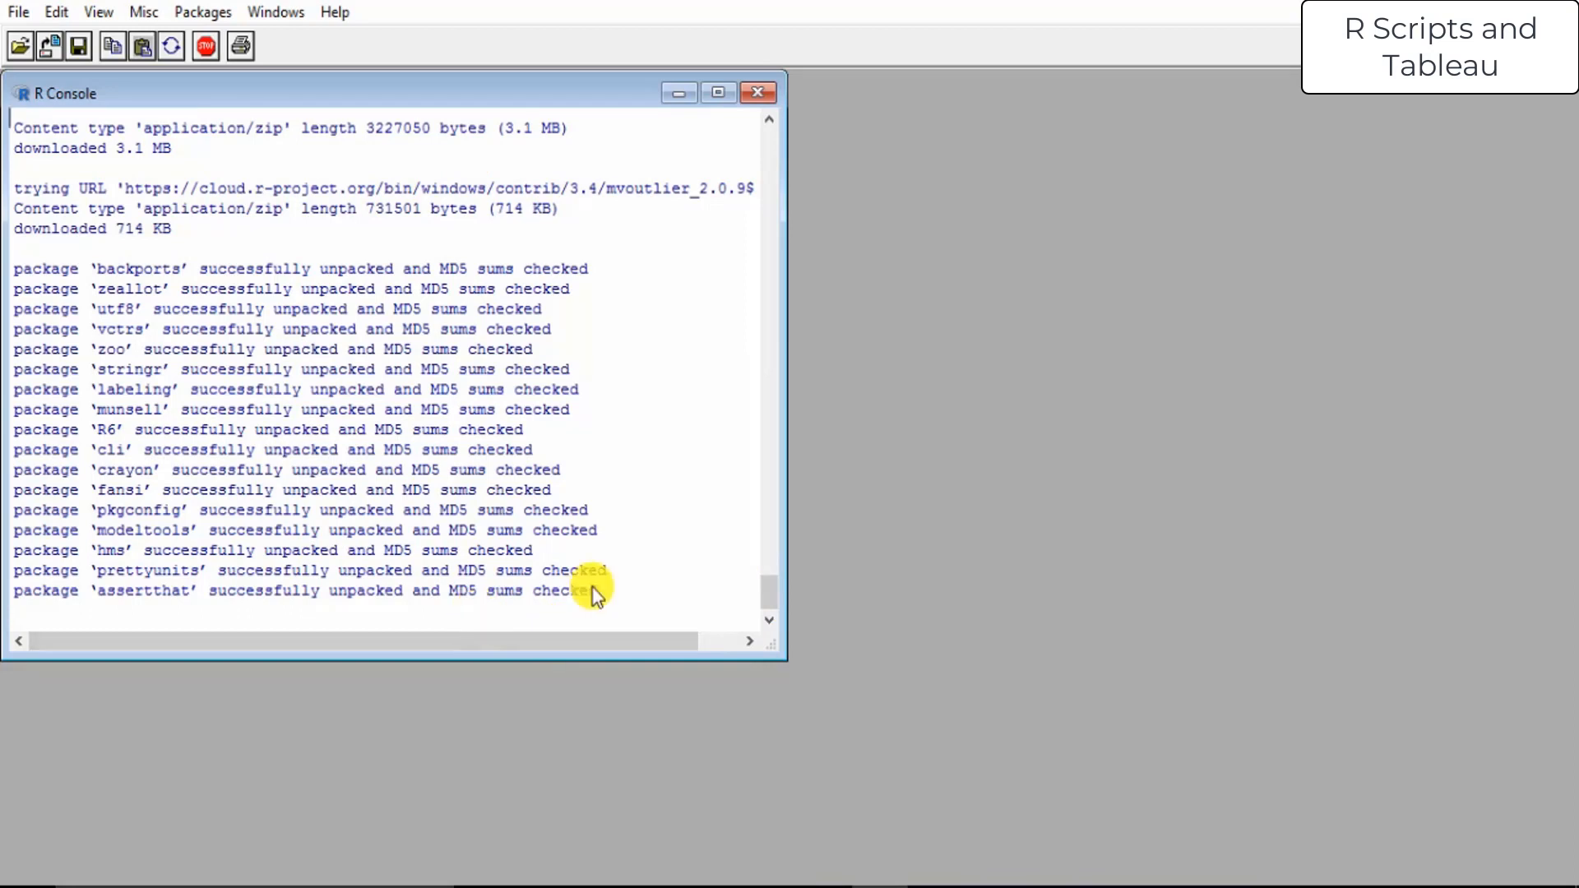
Maximise the R Console window and review the package installation output
scroll(329, 389, up, 5)
scroll(334, 387, down, 5)
click(709, 92)
scroll(646, 806, up, 5)
scroll(633, 785, down, 5)
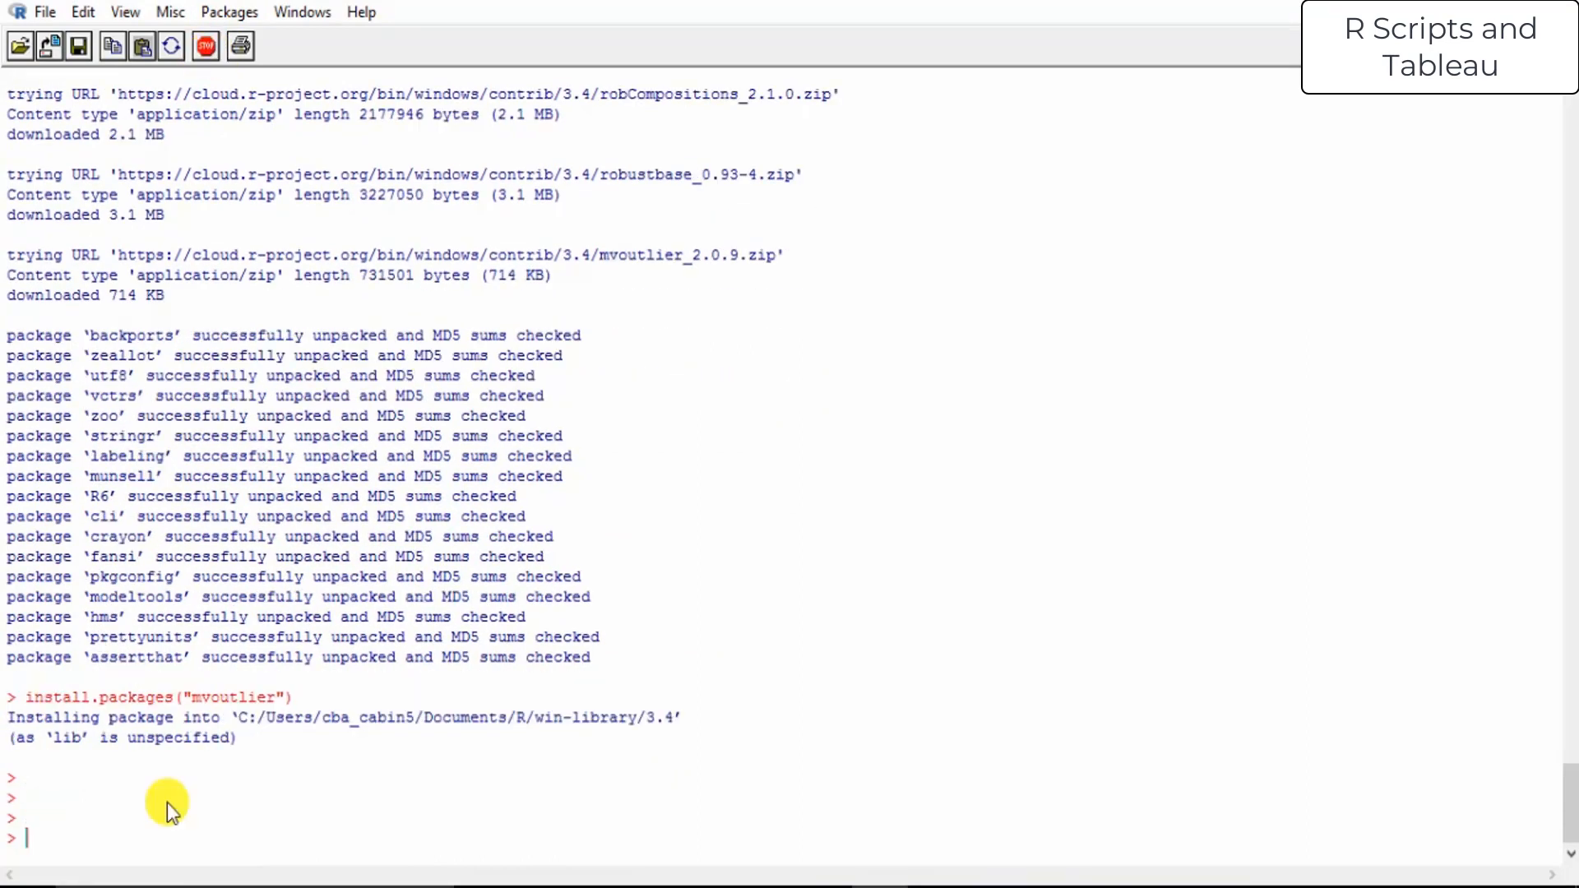
Try to load the package in the R Console by running library(mvoutlier)
key(Up)
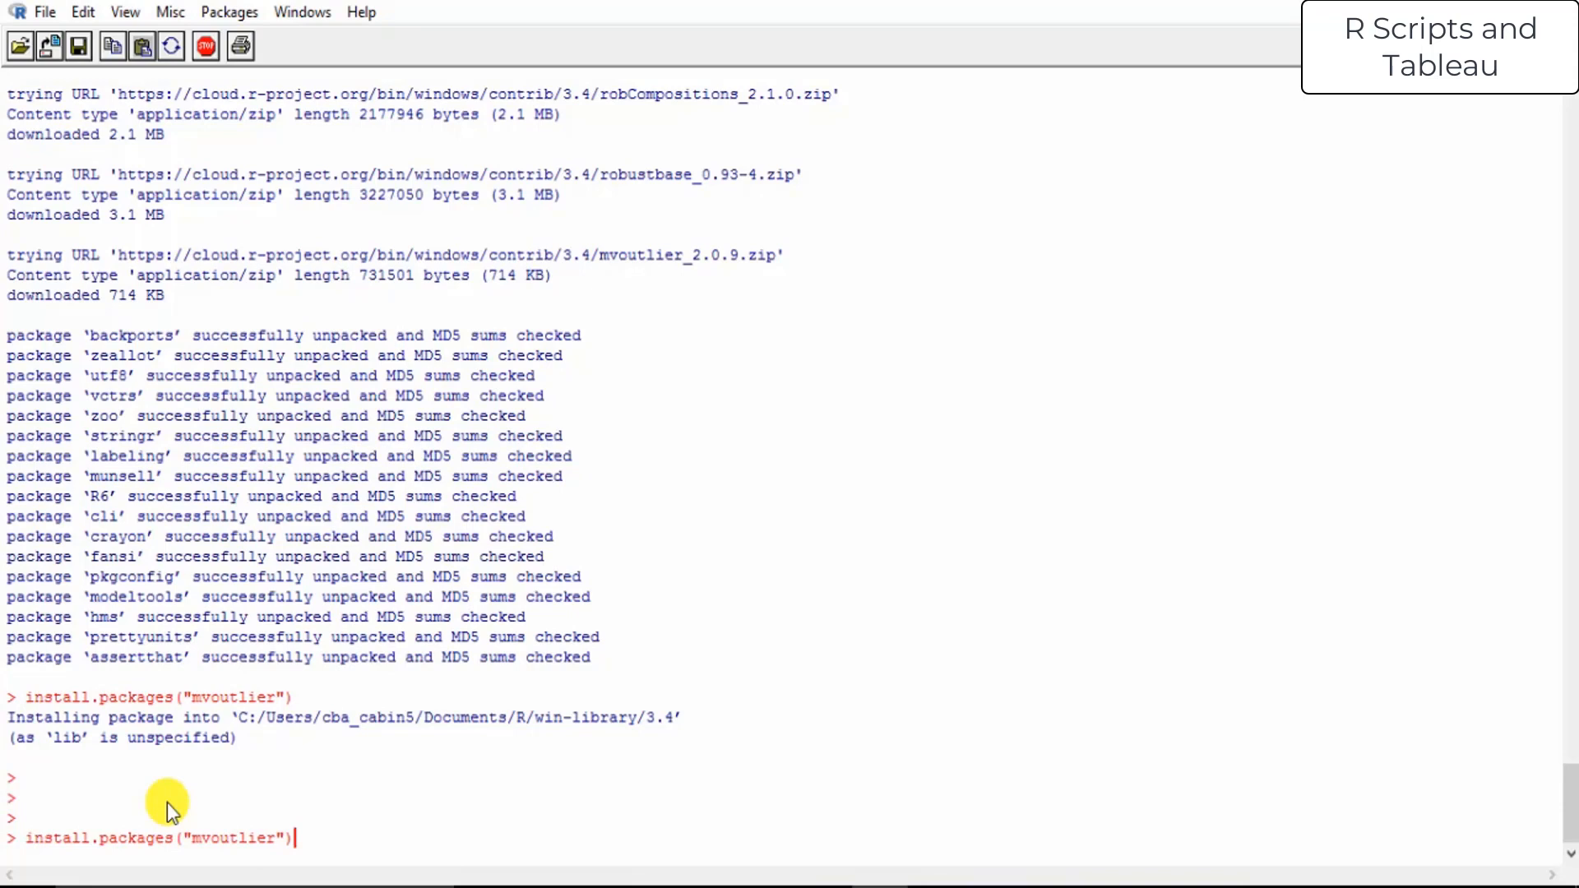
key(BackSpace)
key(BackSpace)
key(BackSpace)
key(BackSpace)
key(BackSpace)
key(BackSpace)
key(BackSpace)
key(BackSpace)
key(BackSpace)
key(BackSpace)
key(BackSpace)
key(BackSpace)
key(BackSpace)
key(BackSpace)
key(BackSpace)
key(BackSpace)
key(BackSpace)
key(BackSpace)
key(BackSpace)
key(BackSpace)
key(BackSpace)
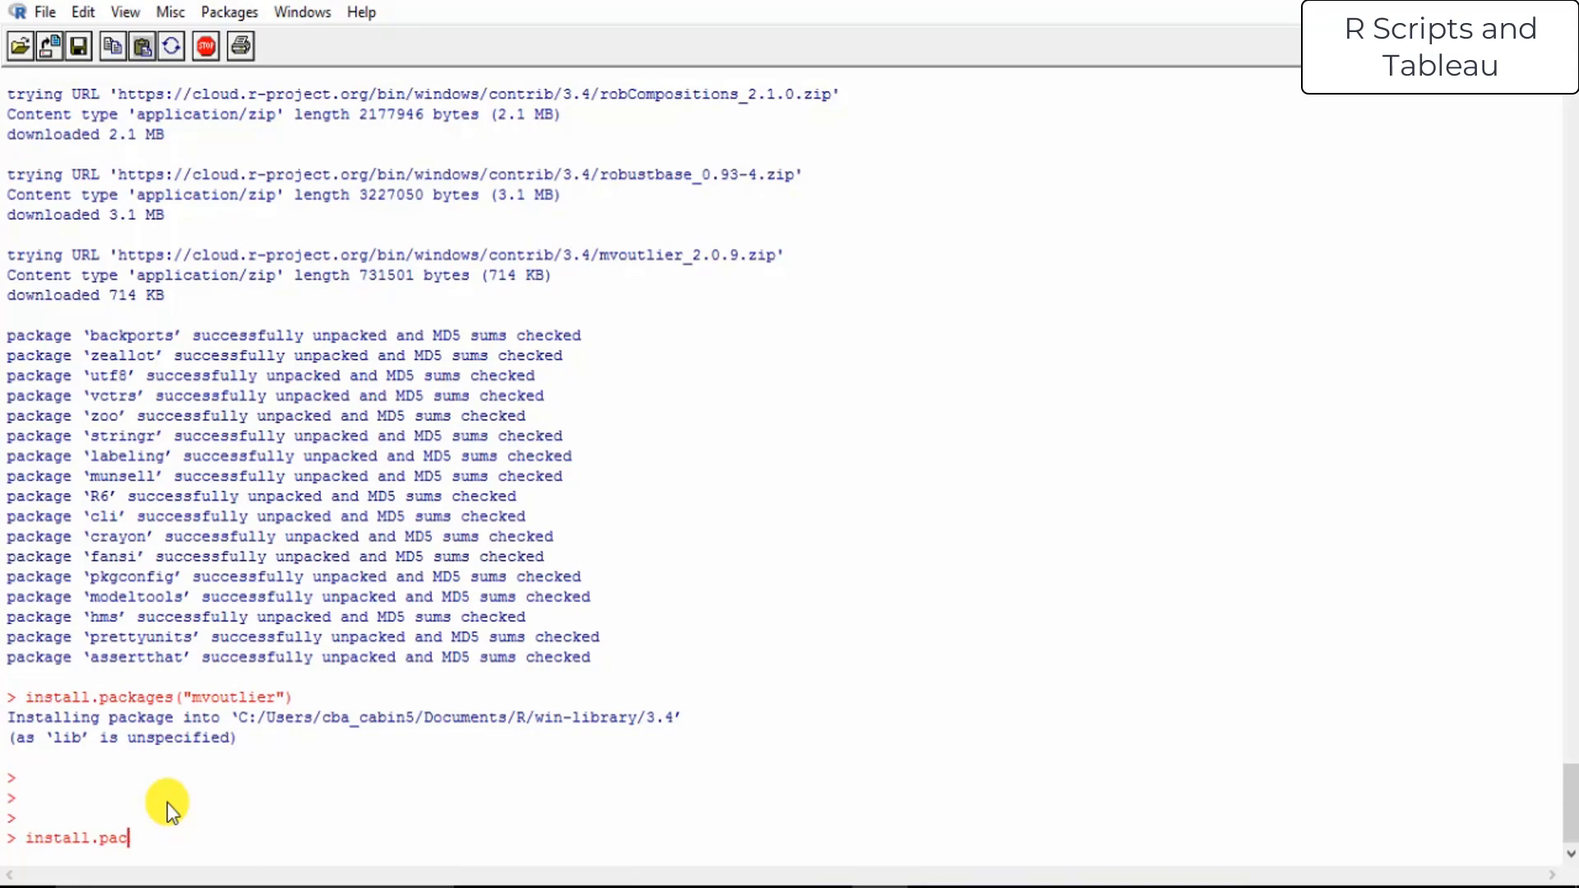
text(library)
key(BackSpace)
key(BackSpace)
key(BackSpace)
key(BackSpace)
text(rary(mv)
key(Return)
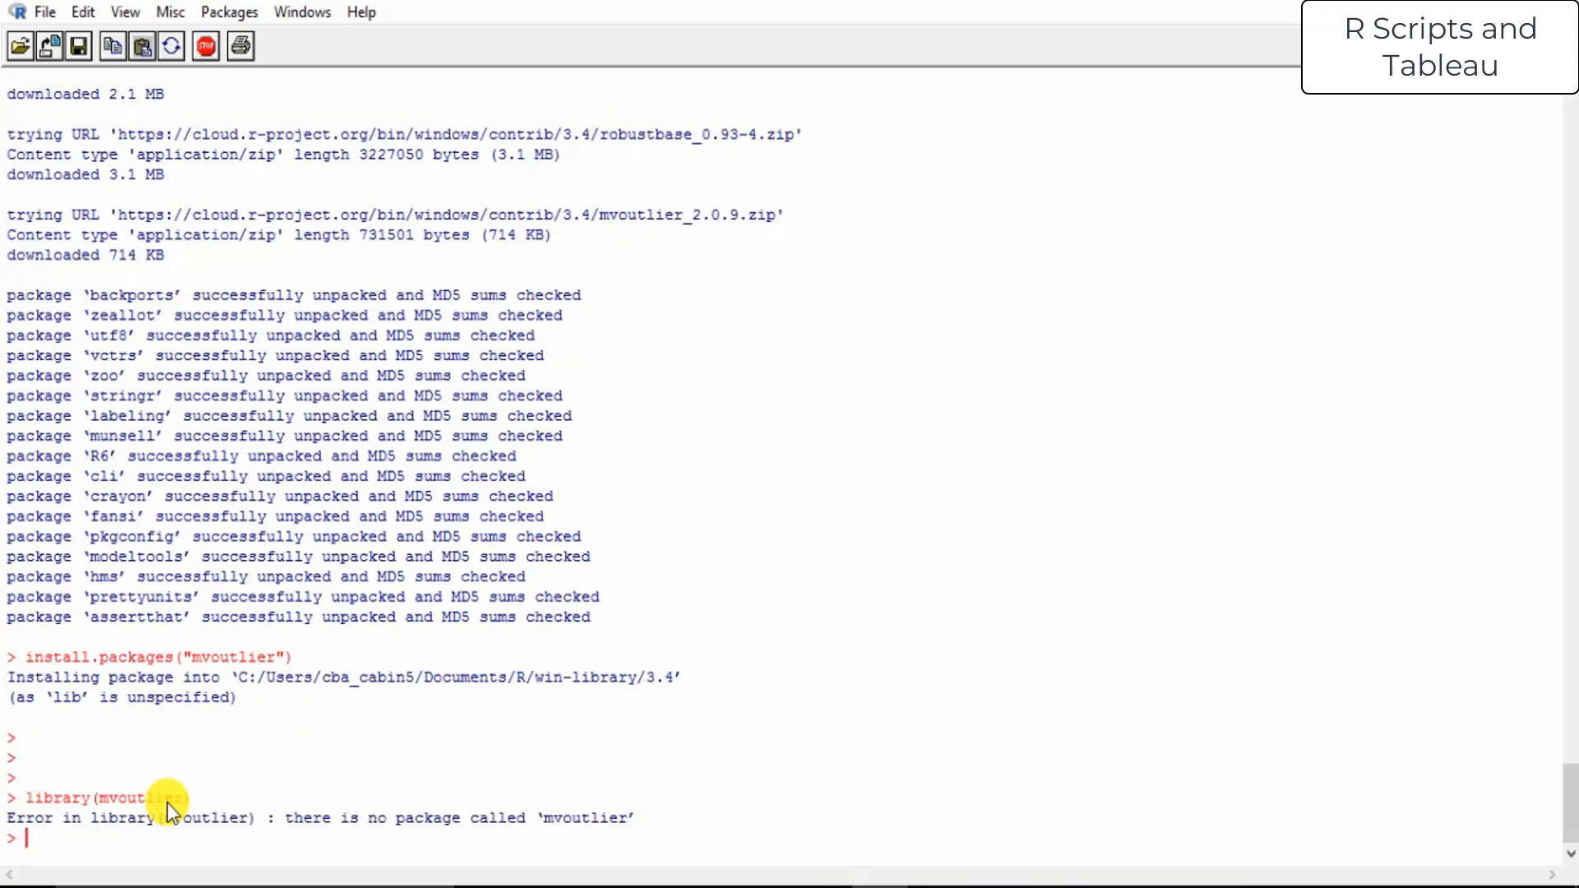
Run the install.packages("mvoutlier") command again in the R Console
key(Up)
key(Up)
key(Return)
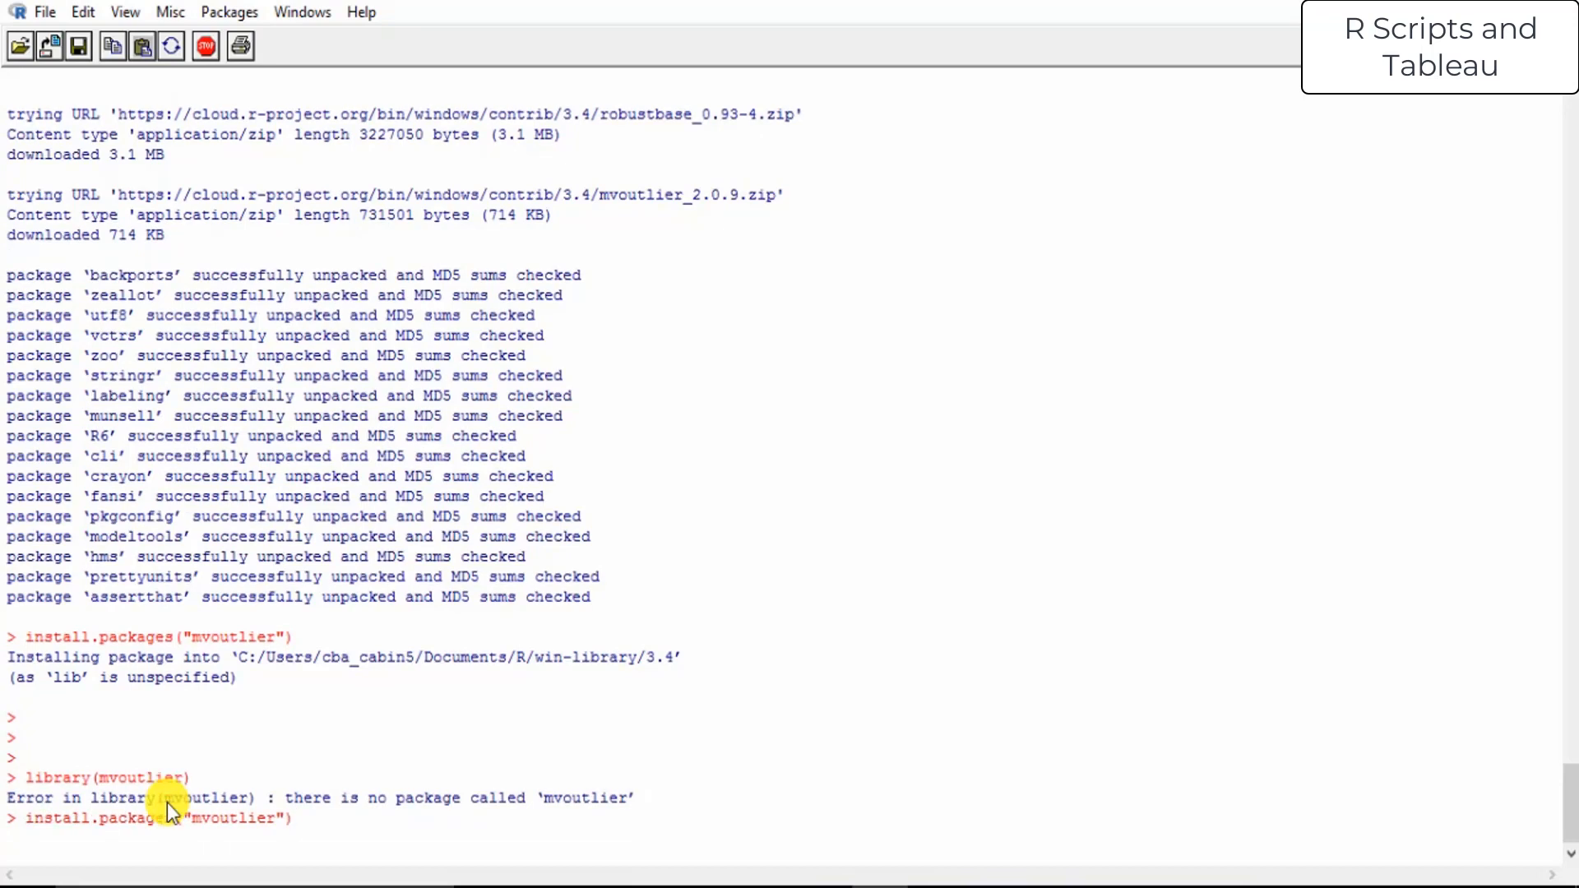